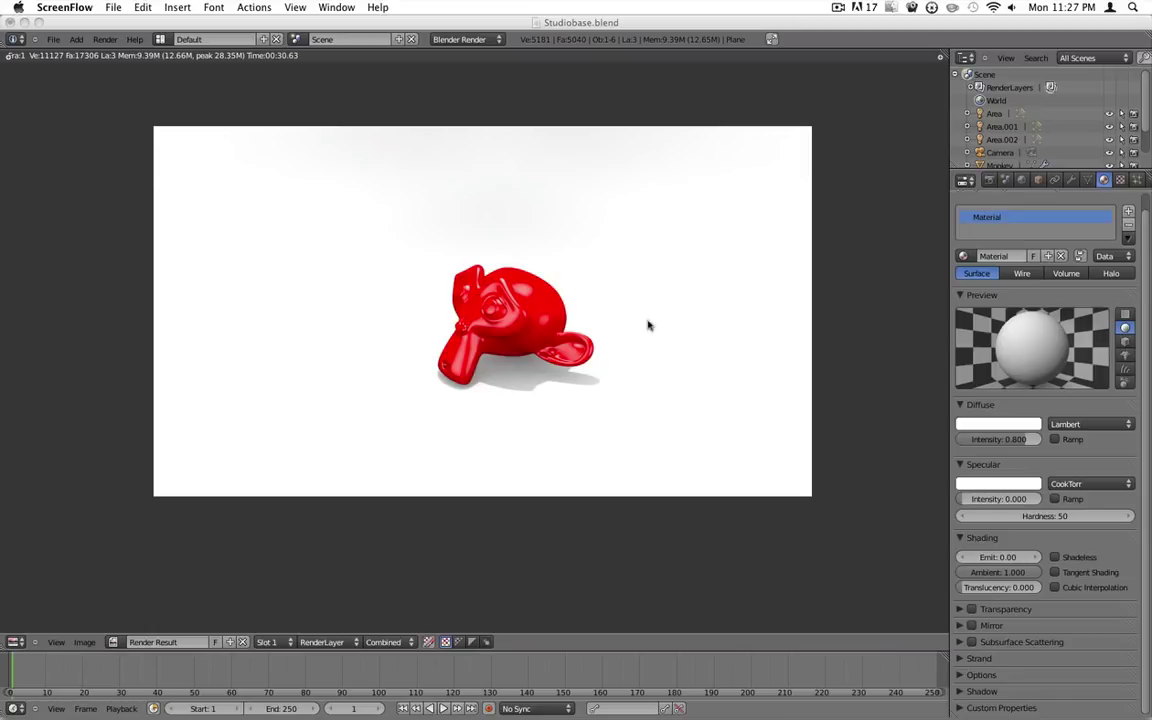
Start a new scene and delete the default cube
left_click(215, 22)
left_click(53, 39)
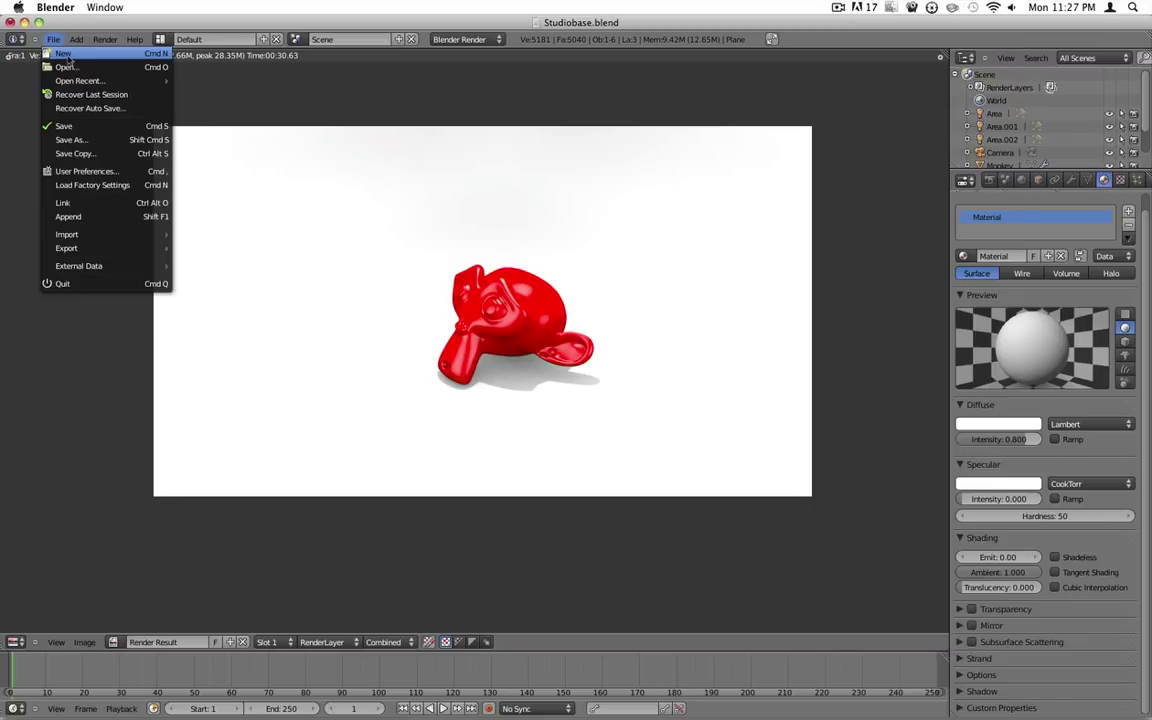
left_click(63, 53)
middle_click_drag(300, 250, 520, 332)
key("x")
left_click(527, 342)
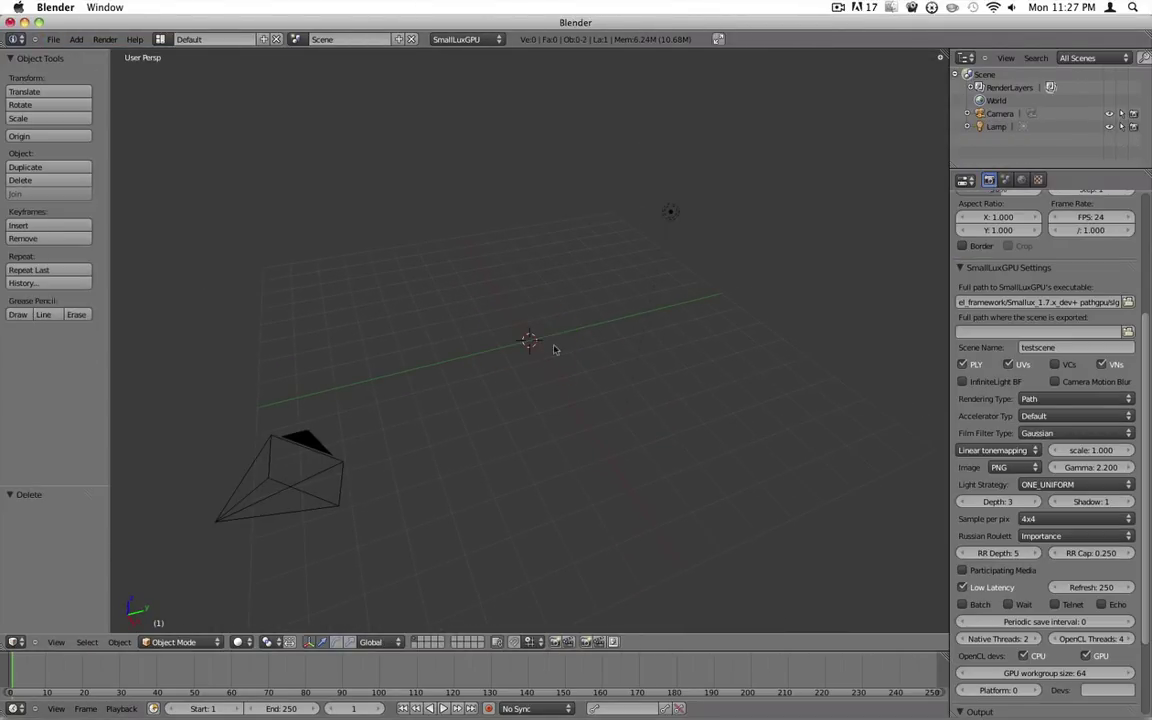
Add a plane and scale its mesh up ten times in Edit Mode
key("shift+a")
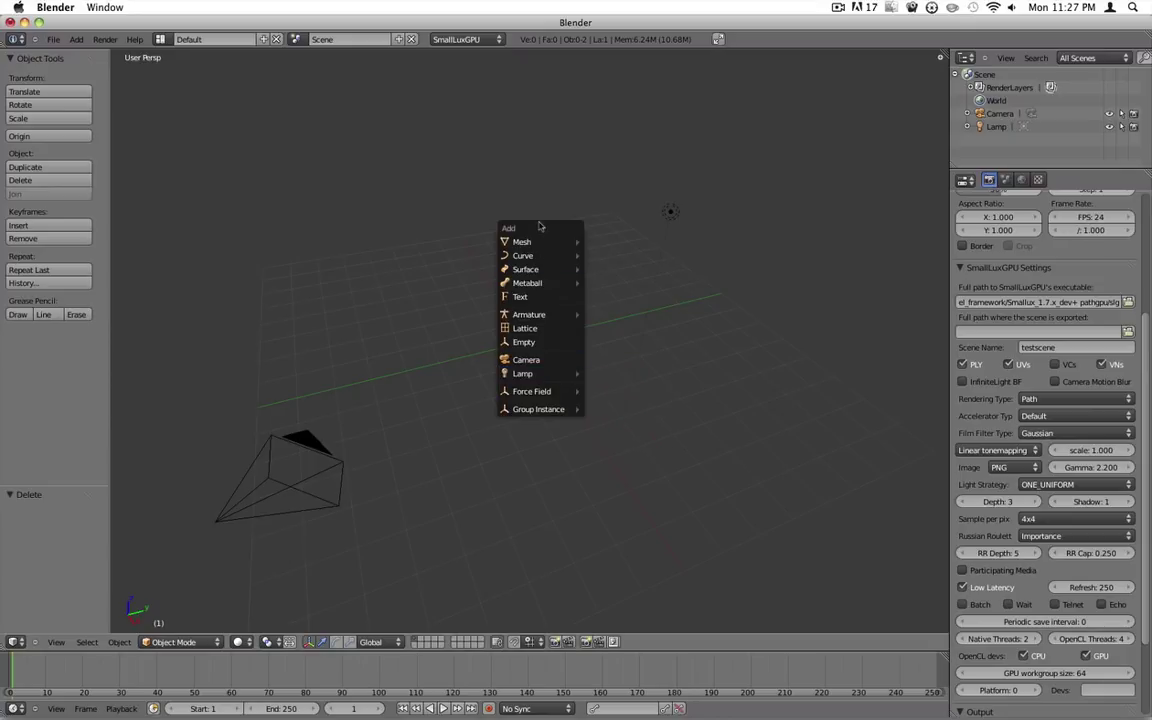
mouse_move(522, 242)
left_click(603, 243)
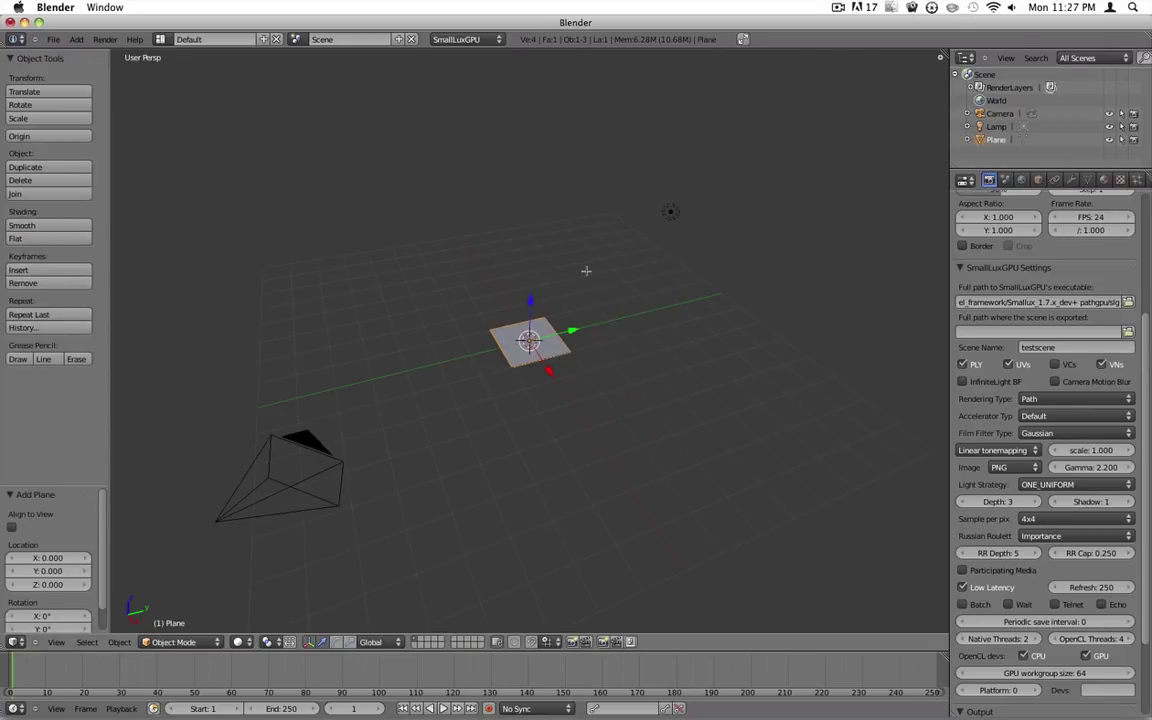
key("Tab")
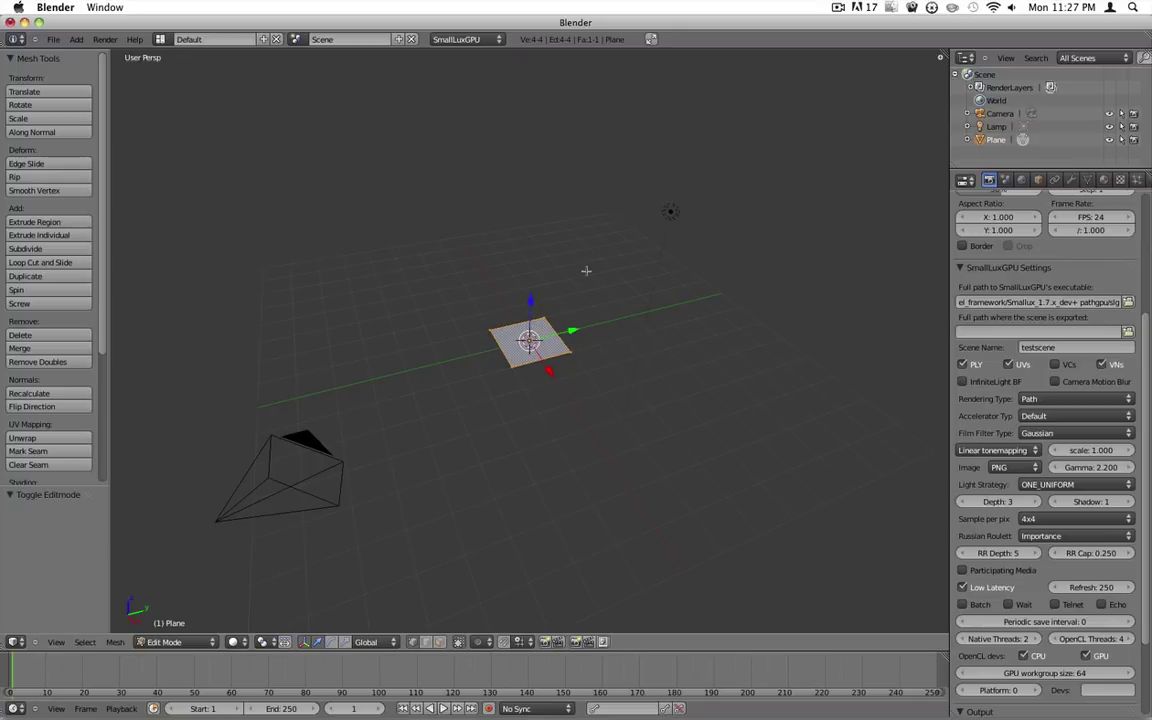
type("s")
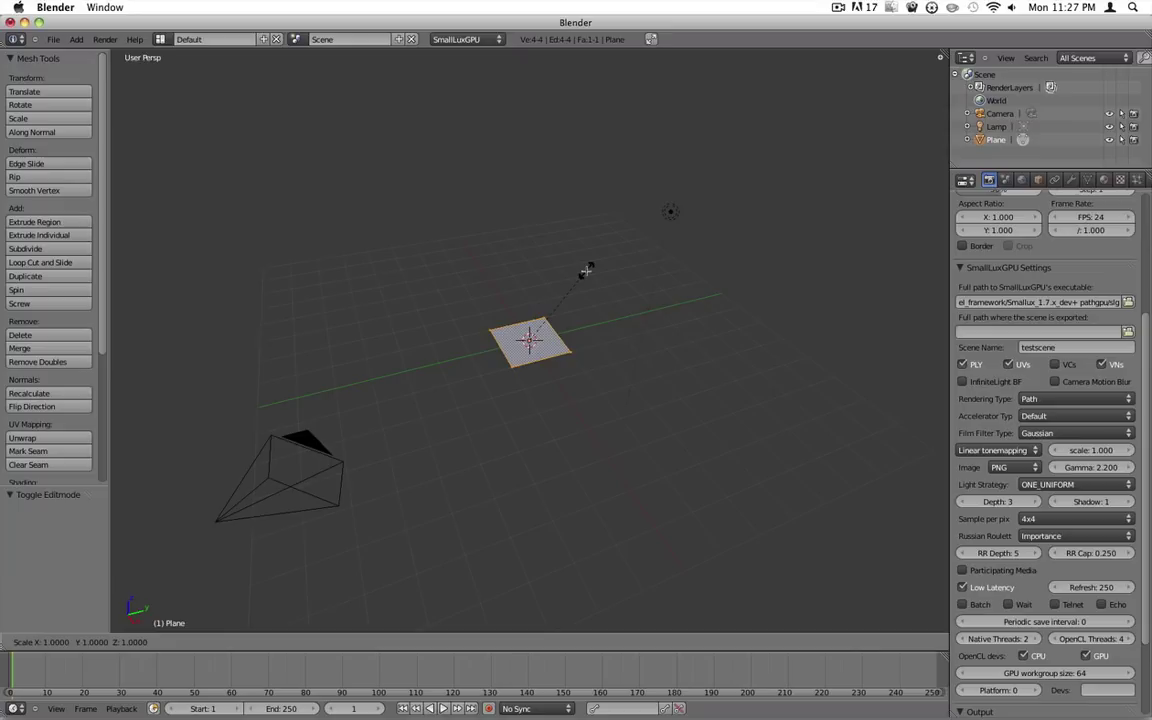
type("10")
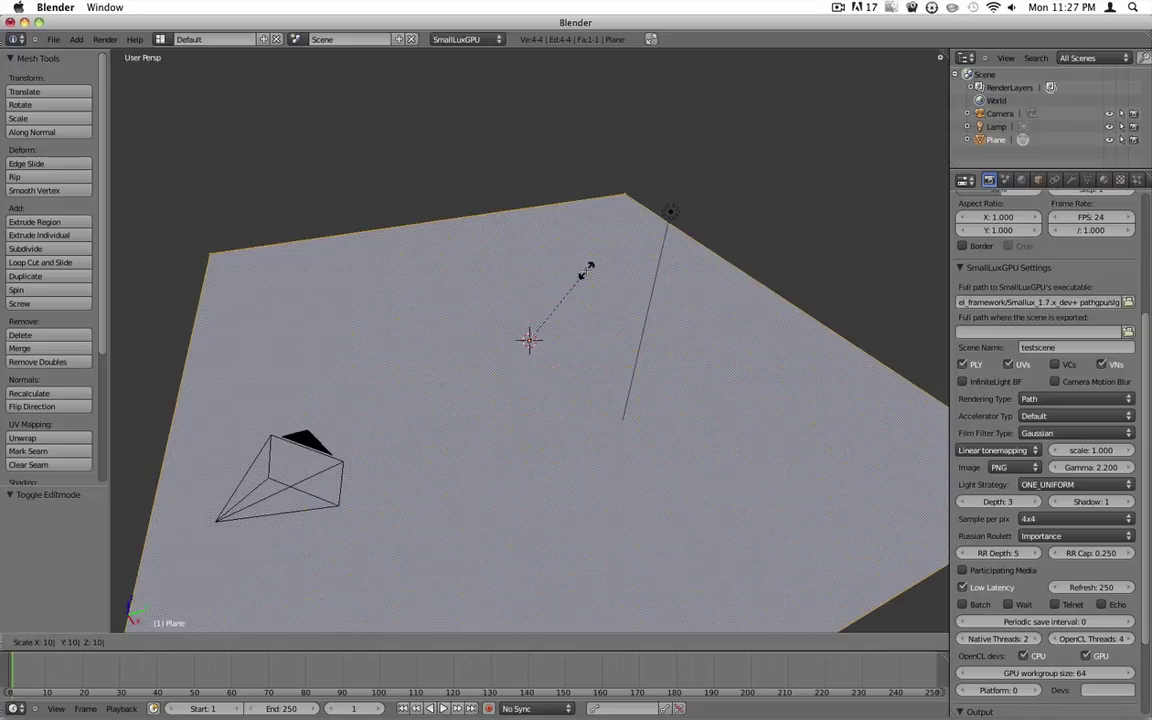
key("Return")
Select three corner vertices and begin extruding them in right orthographic view
scroll(586, 270, "down", 5)
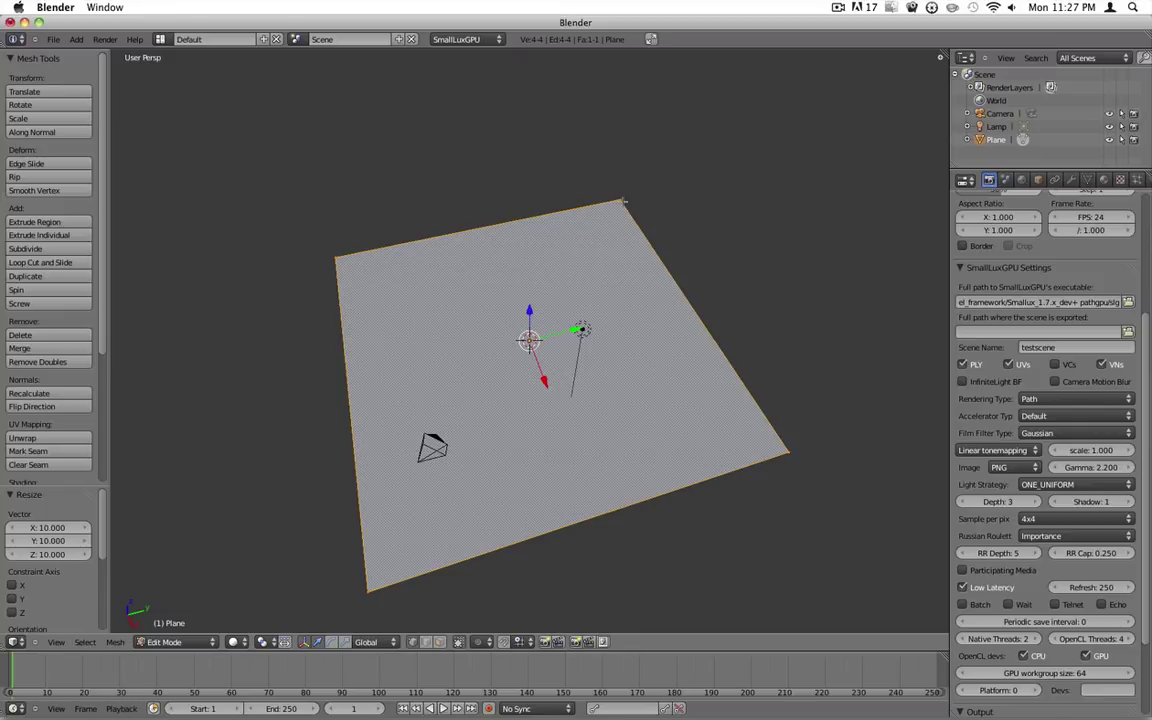
key("a")
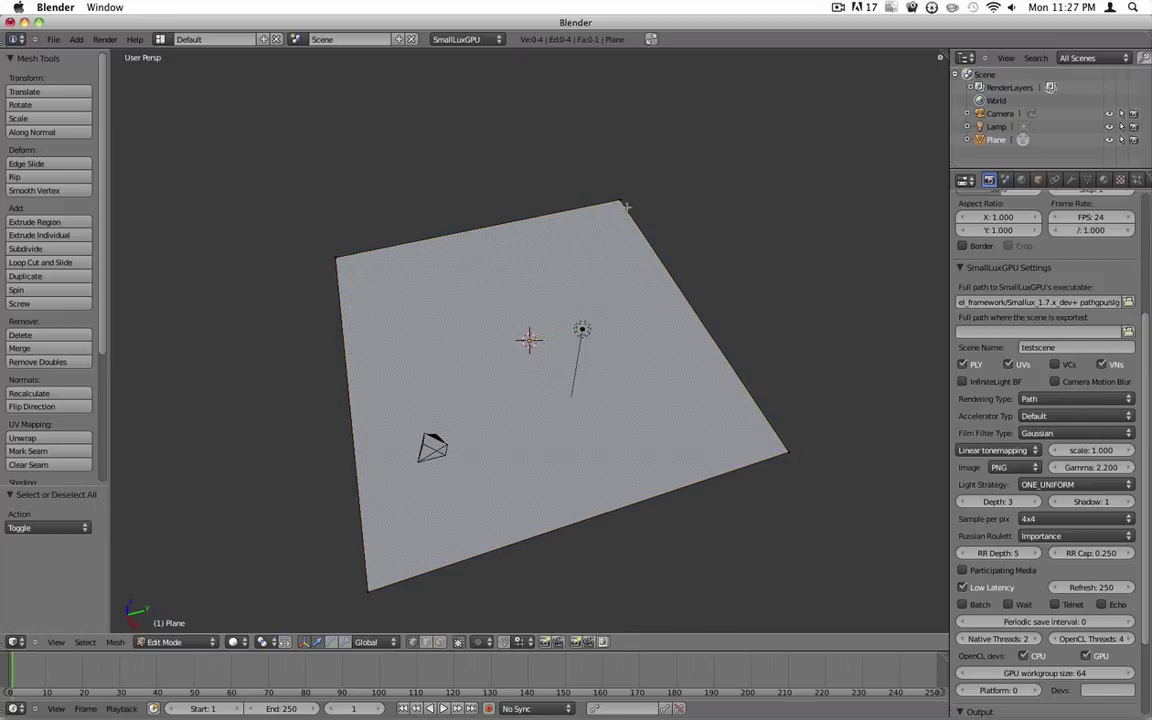
right_click(618, 201)
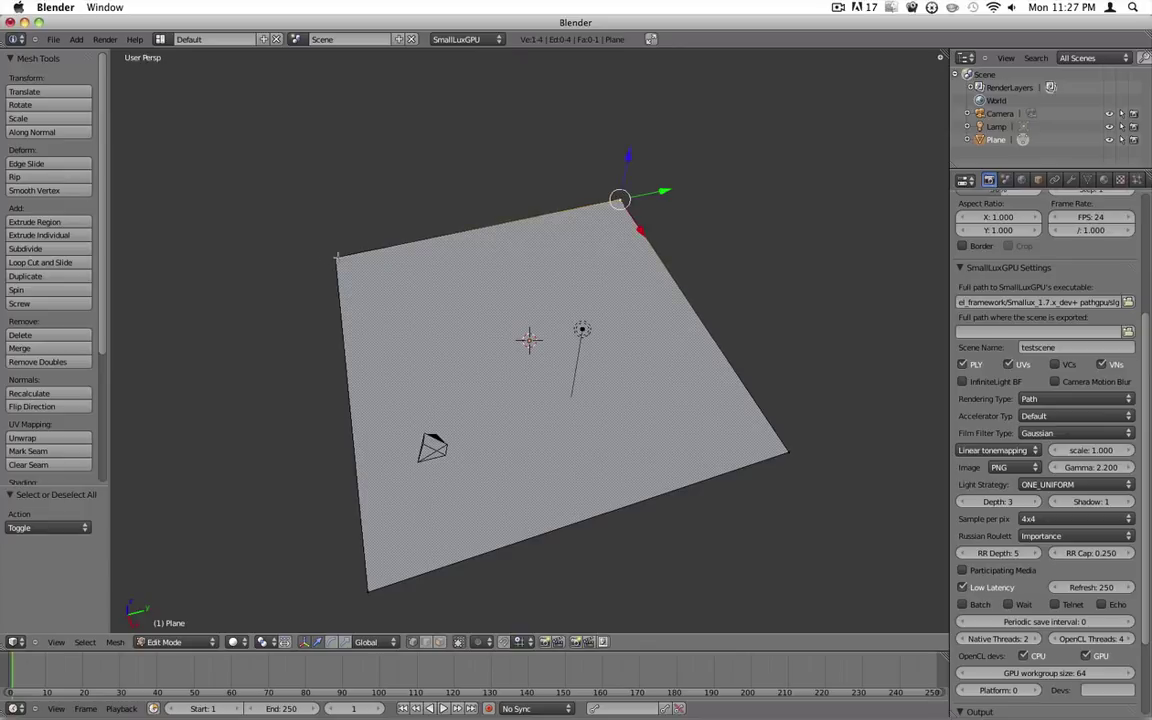
right_click(335, 257, "shift")
right_click(787, 453, "shift")
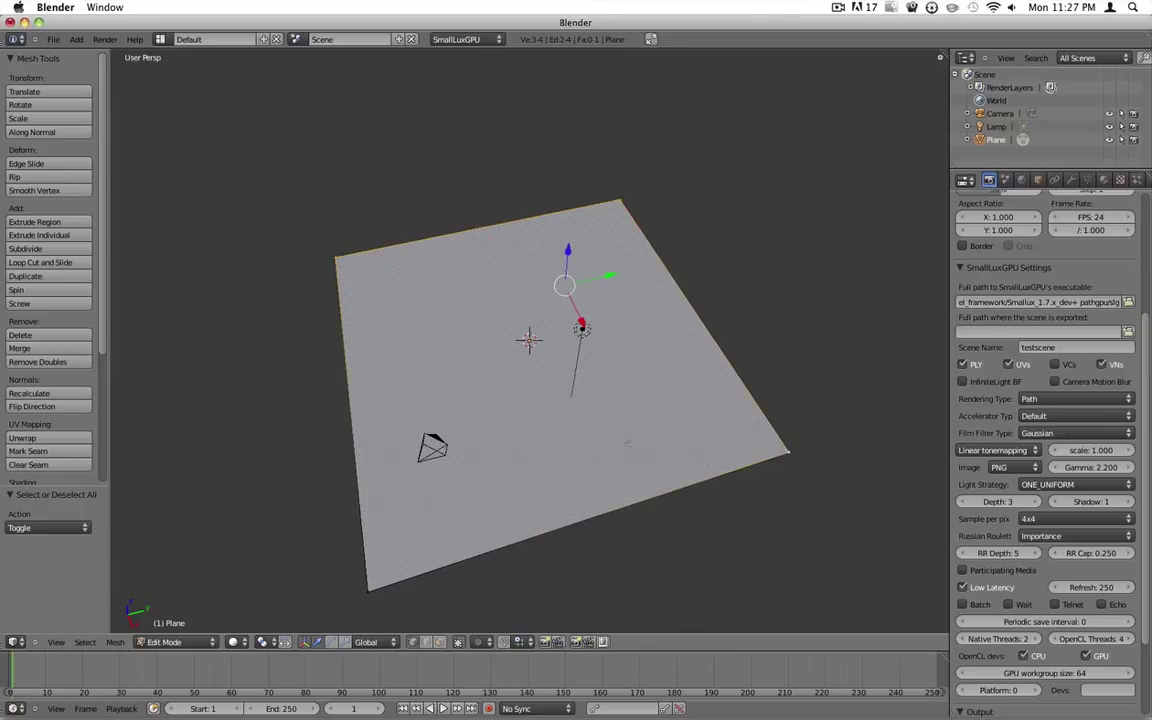
key("3")
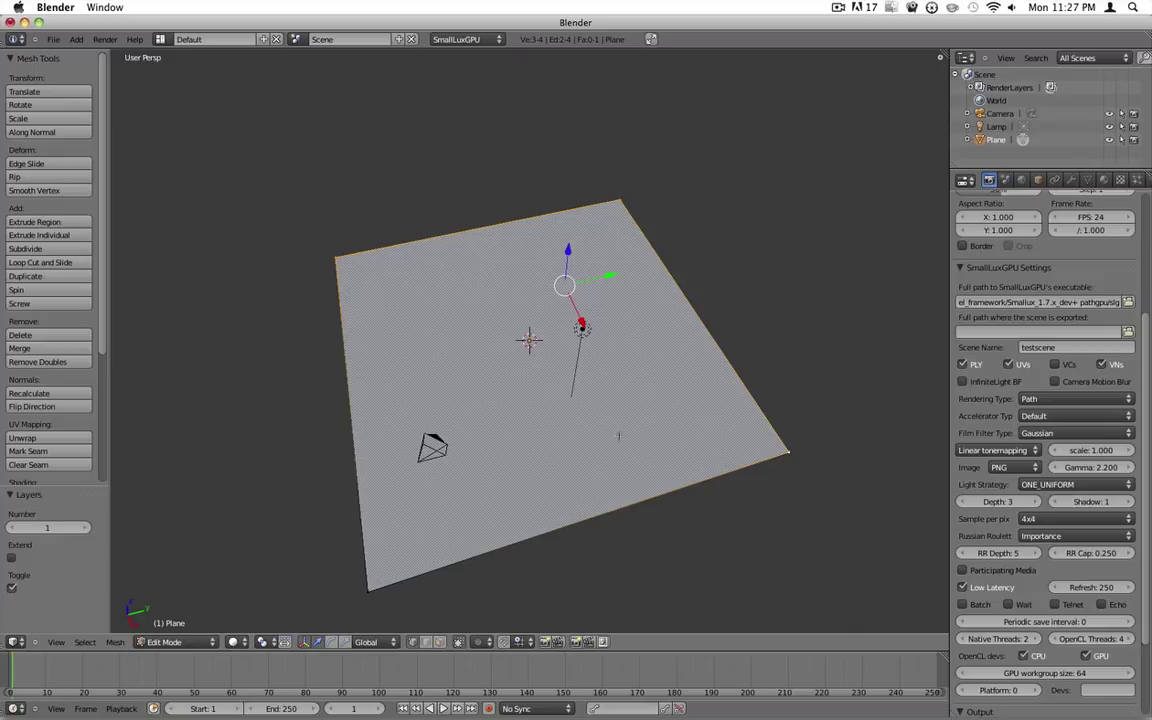
key("KP_3")
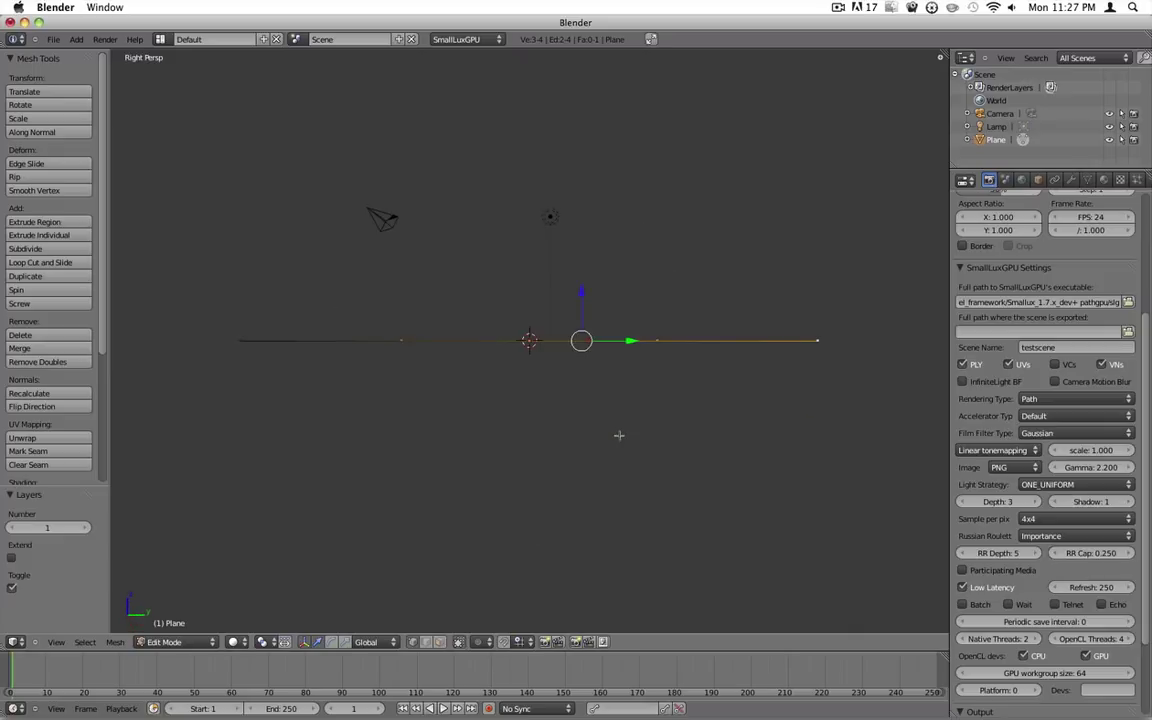
key("KP_5")
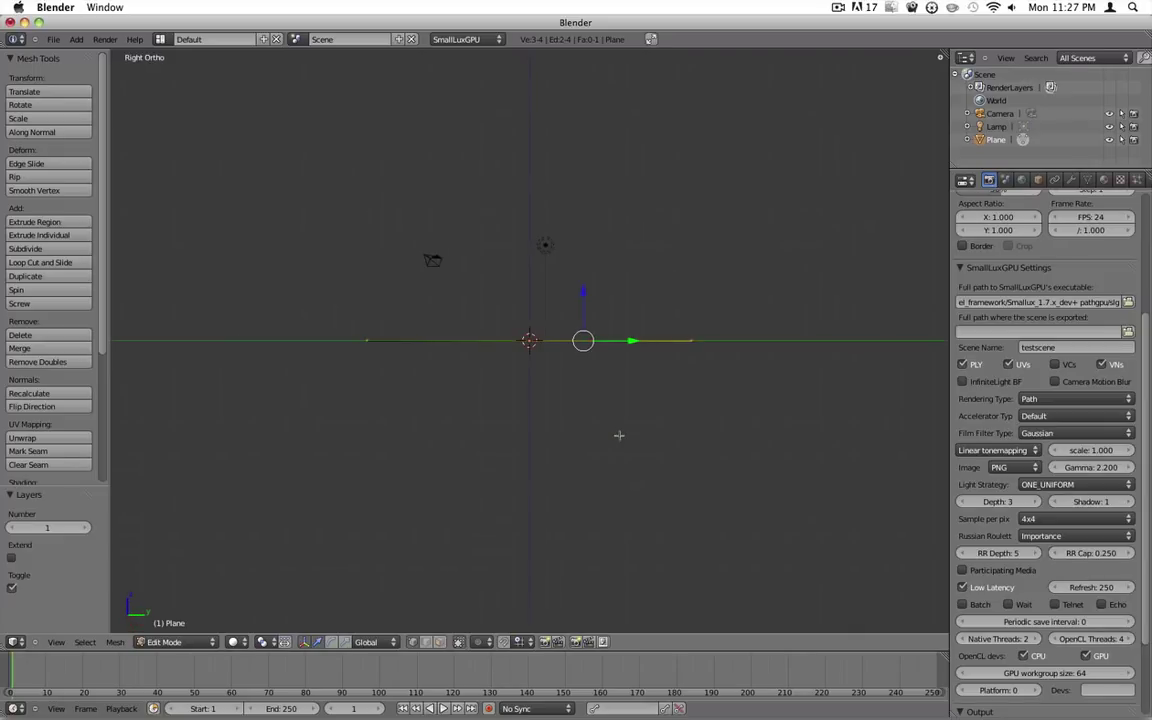
key("e")
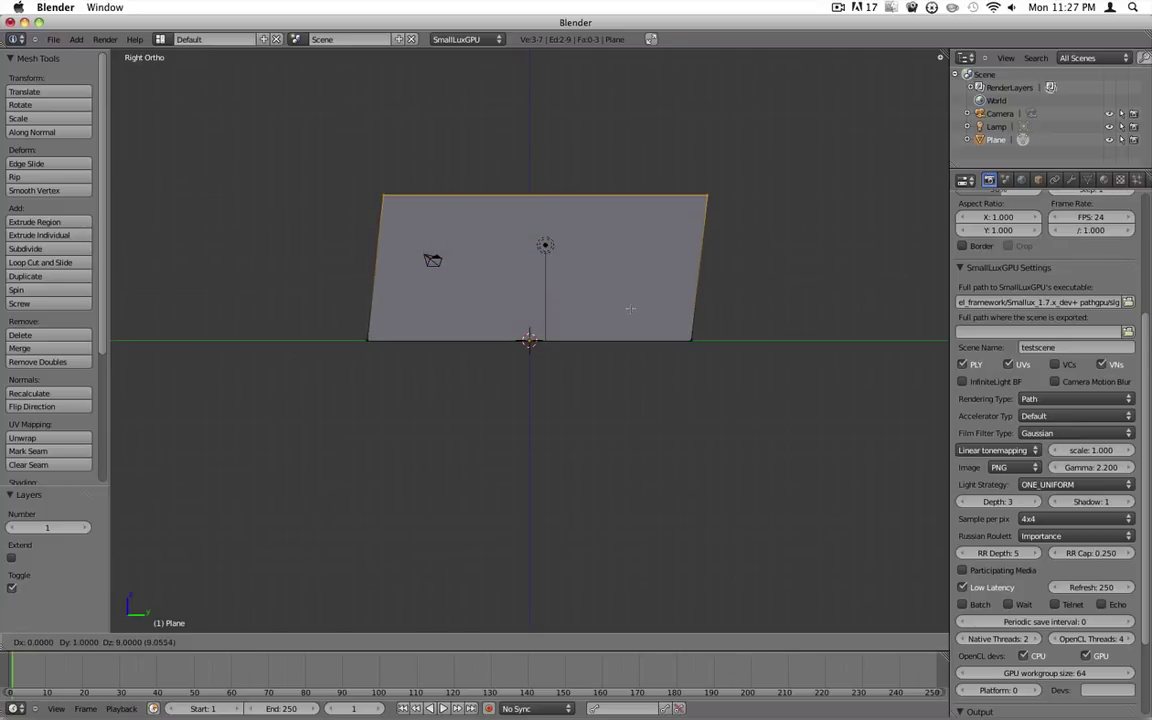
Confirm the 15-unit wall extrusion and return to Object Mode
left_click(625, 235)
middle_click_drag(625, 235, 691, 417)
key("Tab")
scroll(527, 543, "down", 3)
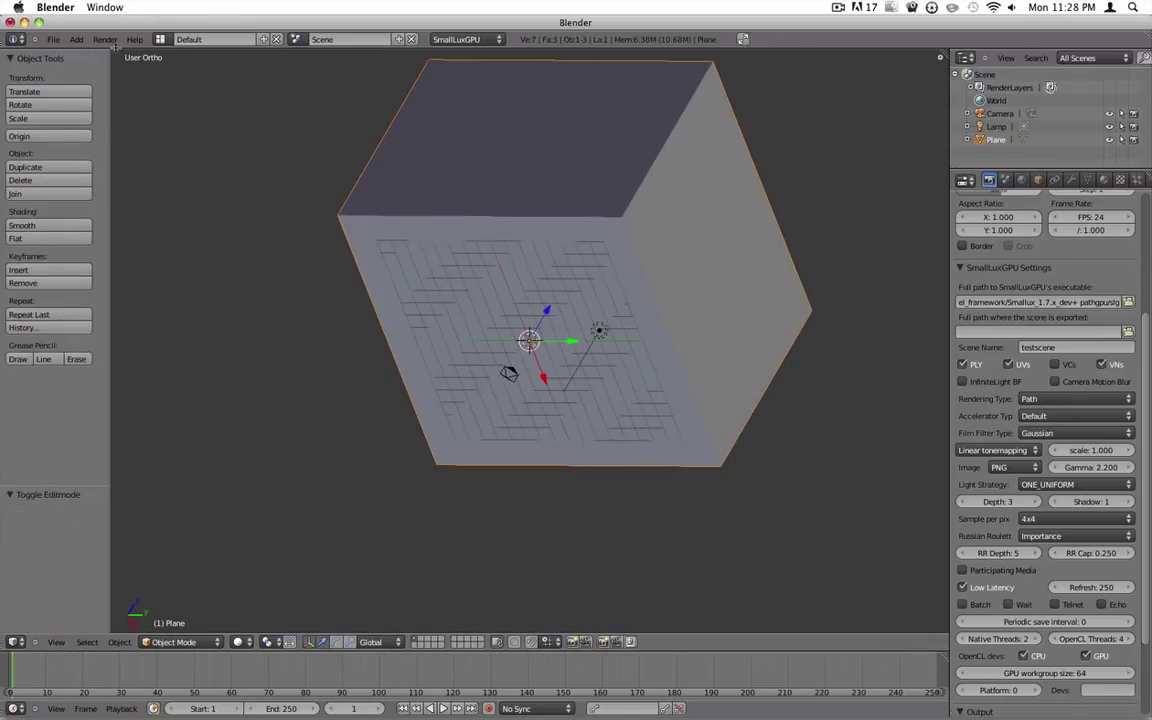
Render a test image of the empty backdrop and return to the scene
left_click(104, 40)
left_click(105, 52)
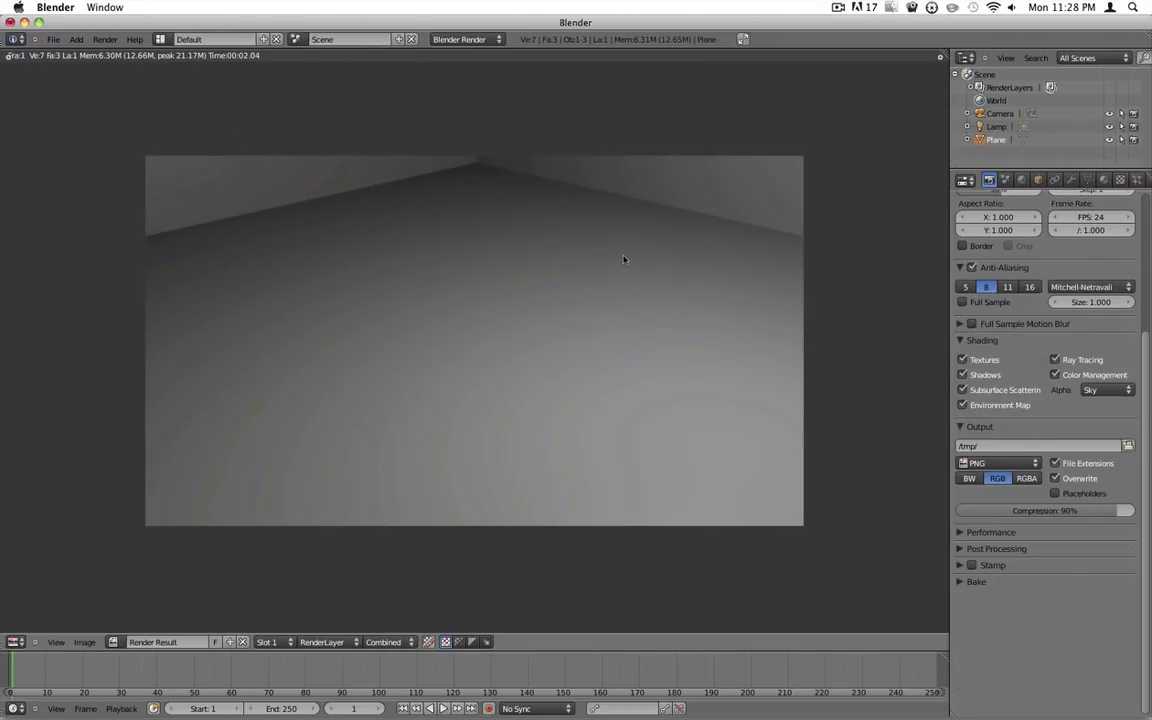
key("Escape")
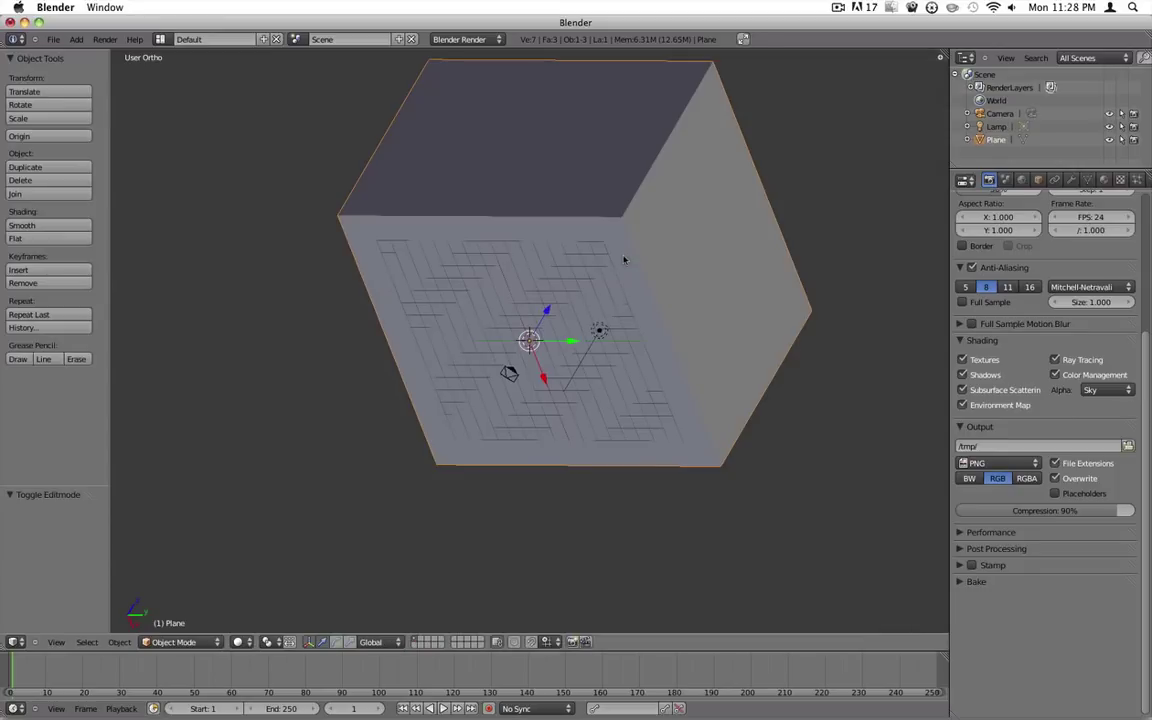
middle_click_drag(625, 257, 659, 230)
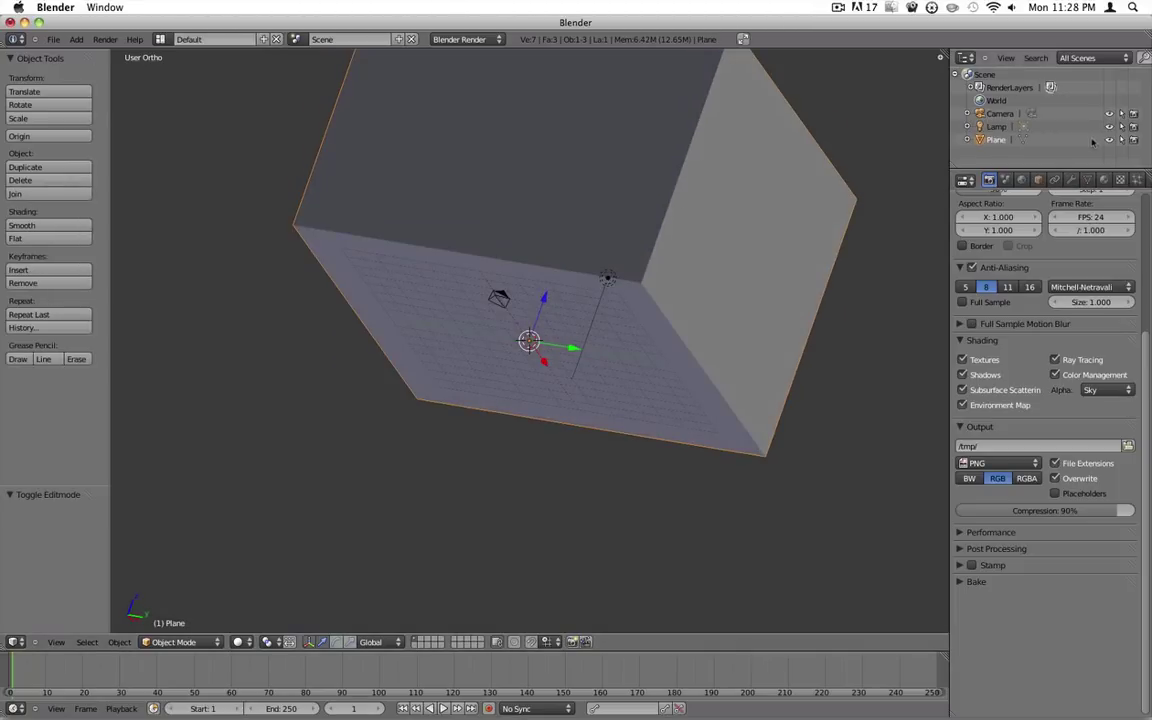
Add a Subdivision Surface modifier to the backdrop and shade it smooth
left_click(1072, 180)
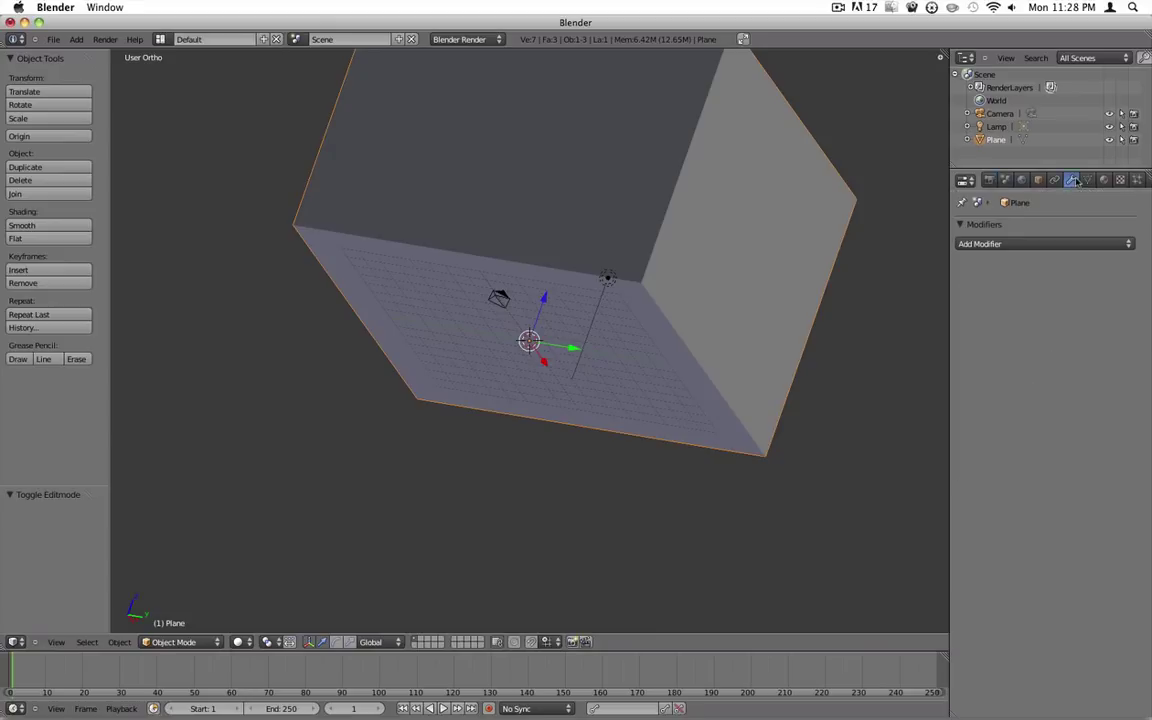
left_click(1000, 244)
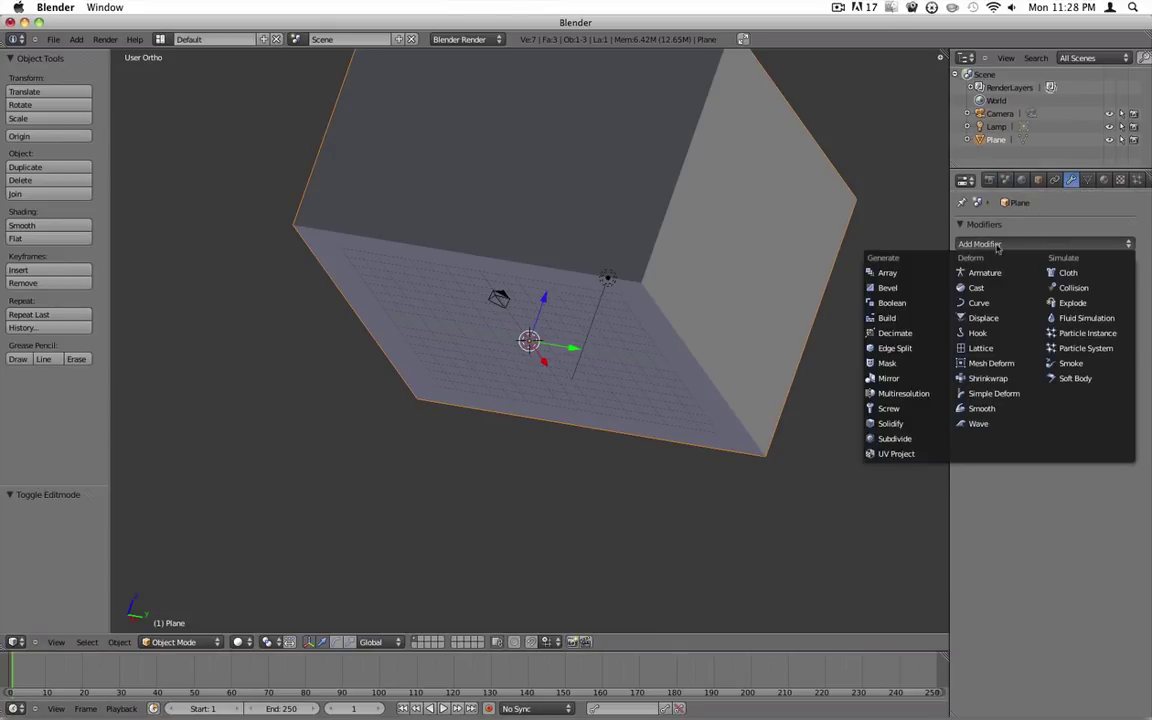
left_click(918, 438)
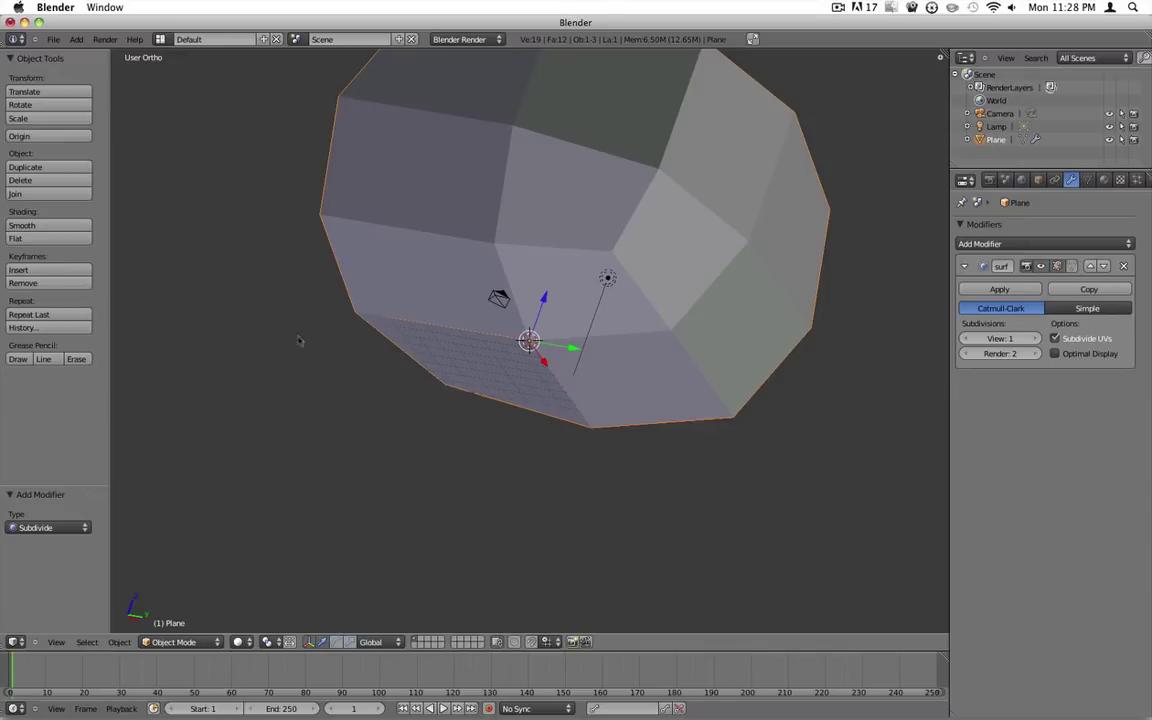
left_click(41, 226)
middle_click_drag(689, 290, 645, 314)
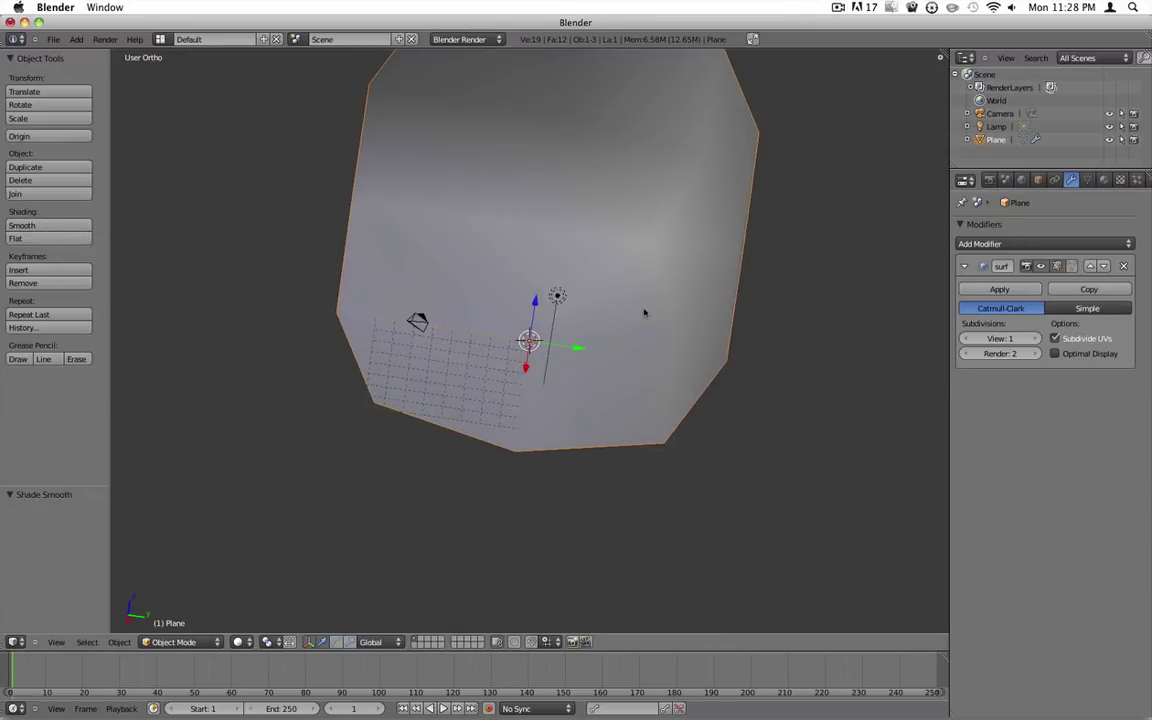
Set the subdivision View level to 5 and raise the Render level
left_click(1033, 339)
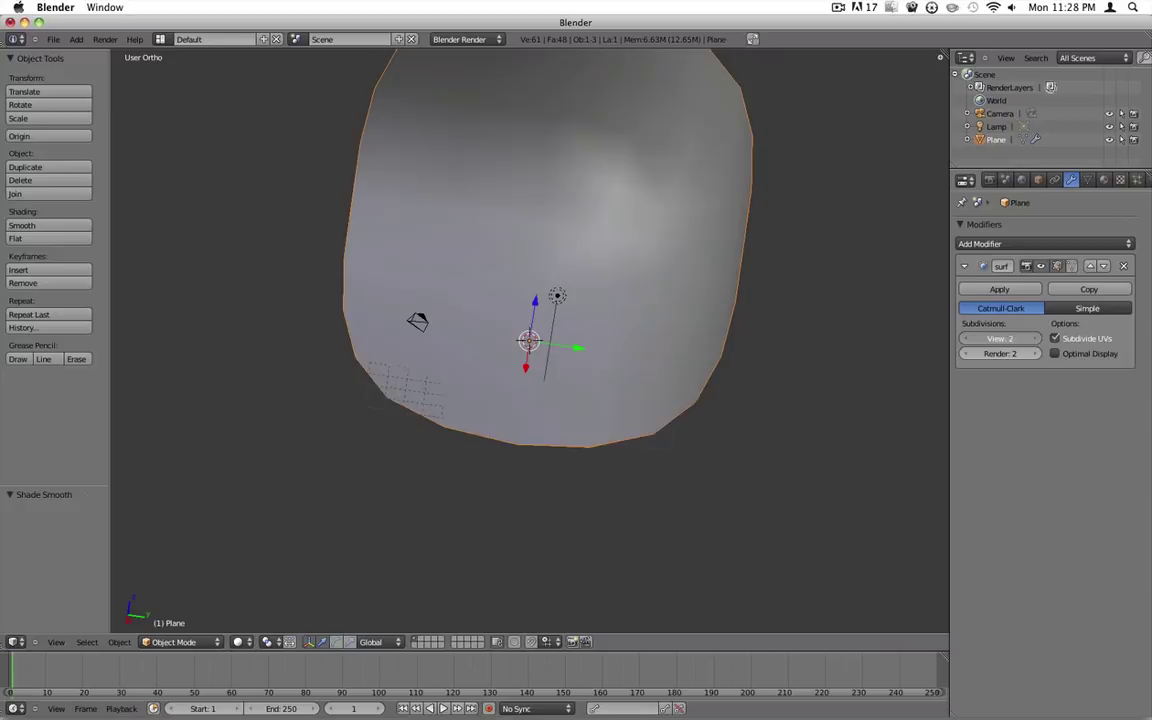
left_click(1033, 339)
left_click(1033, 339)
left_click(1033, 339)
left_click(1034, 354)
left_click(1034, 354)
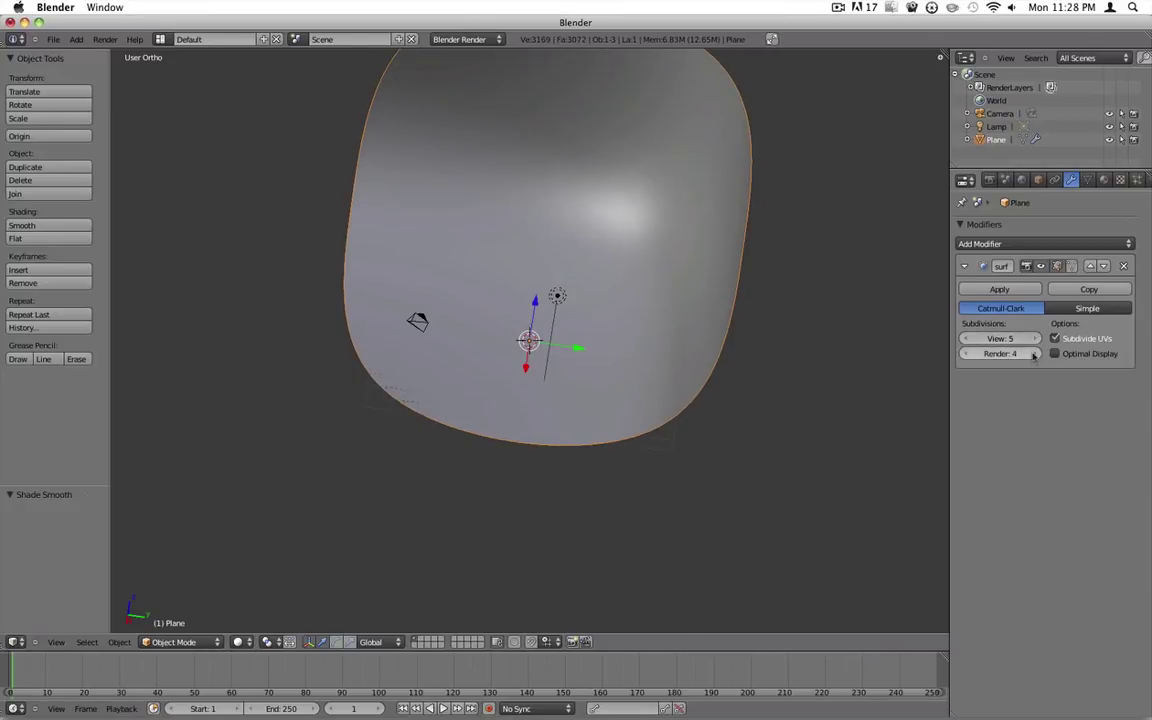
key("Tab")
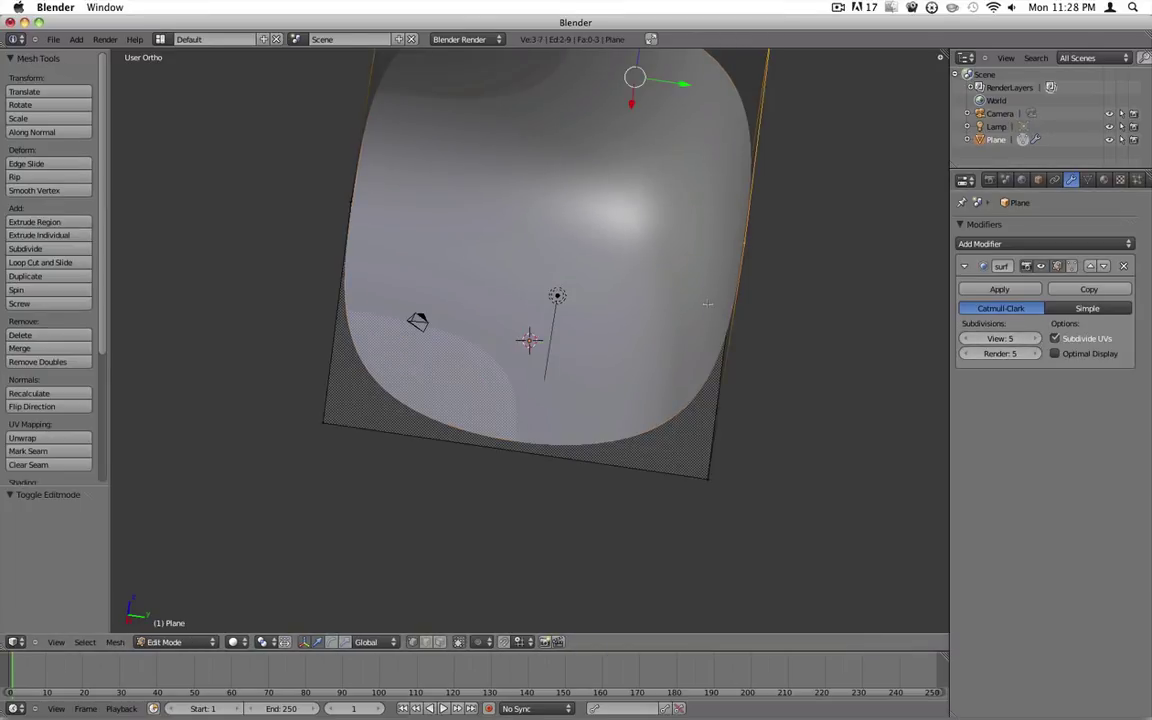
Select all backdrop vertices in Edit Mode and set their Mean Crease to 0.200
middle_click_drag(603, 299, 617, 175)
scroll(694, 147, "down", 3)
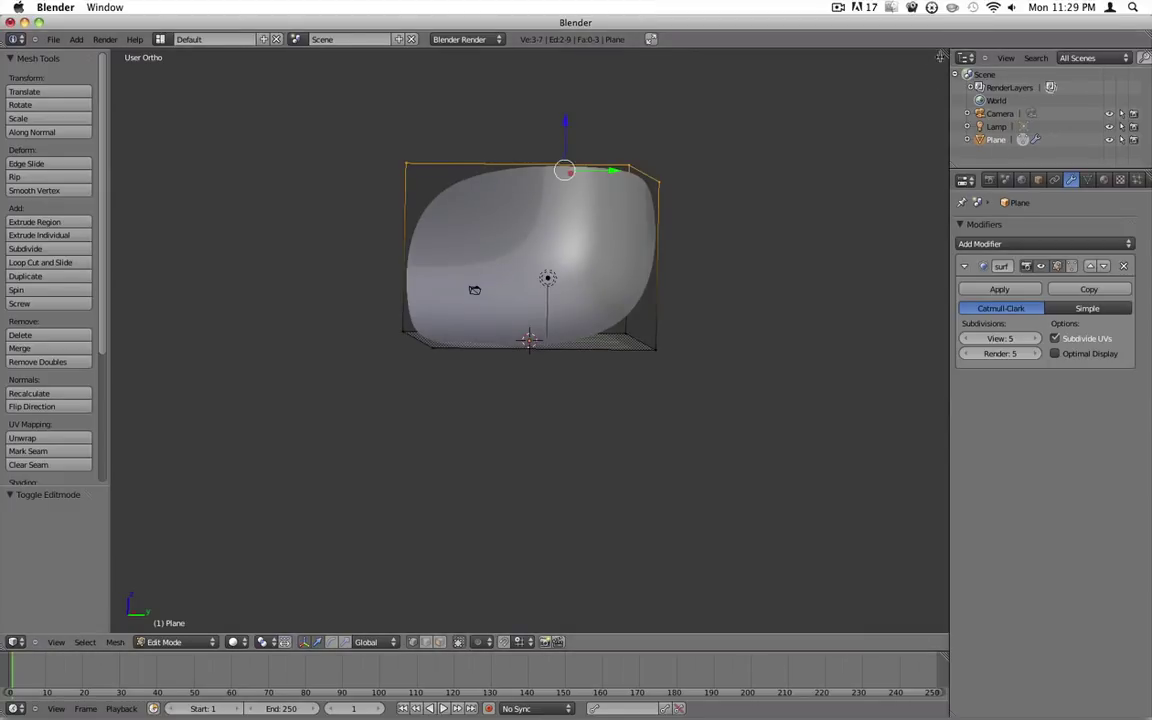
key("n")
middle_click_drag(669, 147, 659, 240)
key("a")
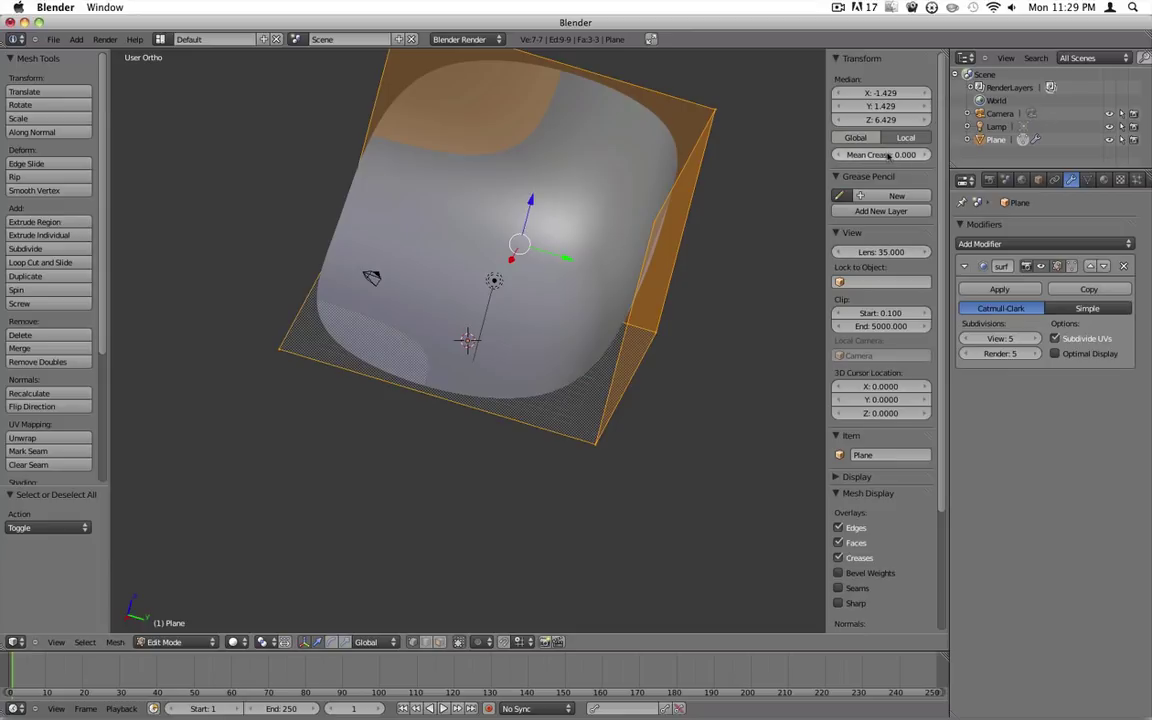
mouse_move(899, 156)
left_mouse_down()
mouse_move(930, 156)
mouse_move(895, 156)
left_mouse_up()
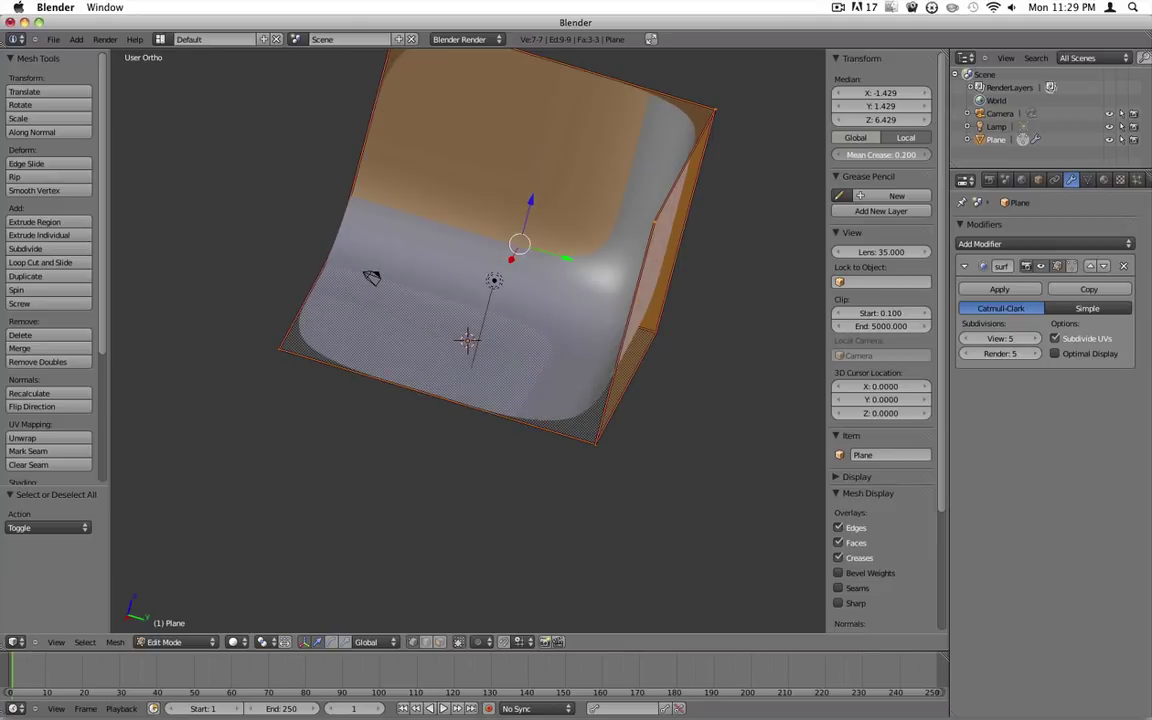
middle_click_drag(470, 230, 141, 68)
key("Tab")
Render an image of the creased backdrop and return to the scene
left_click(105, 39)
left_click(112, 47)
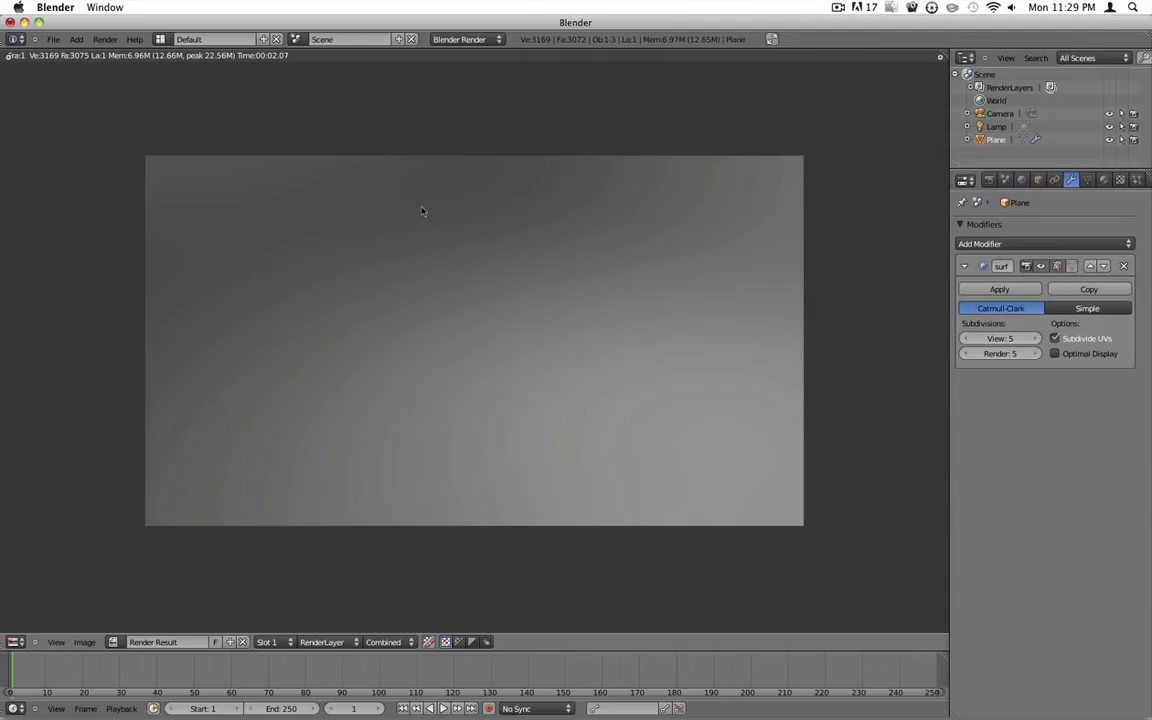
key("Escape")
middle_click_drag(412, 197, 545, 307)
Select the default lamp and delete it
right_click(553, 287)
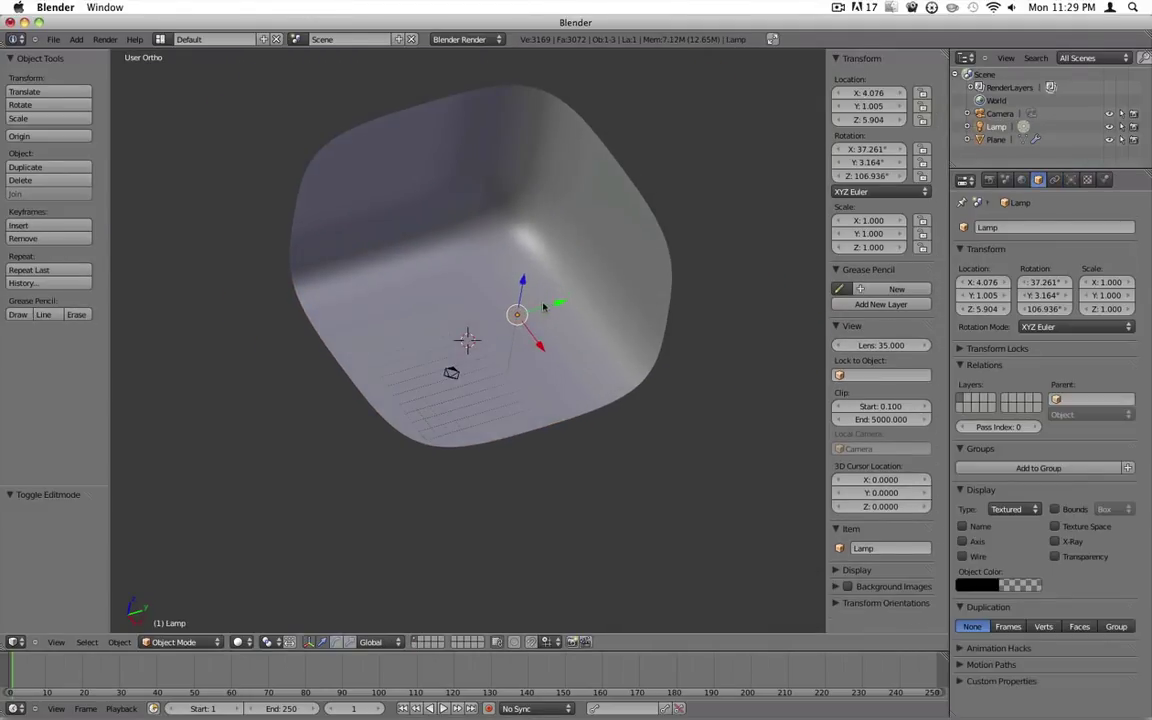
key("x")
left_click(542, 304)
scroll(542, 303, "up", 6)
middle_click_drag(532, 331, 532, 341)
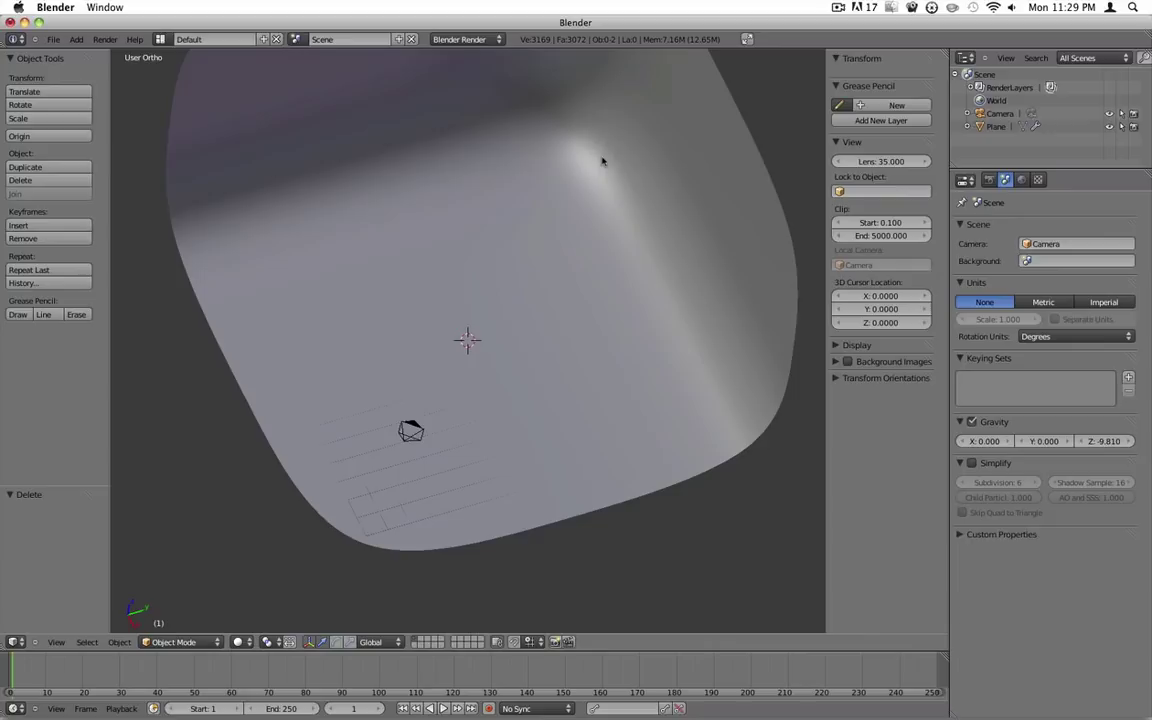
Add an area lamp at the scene centre
key("shift+a")
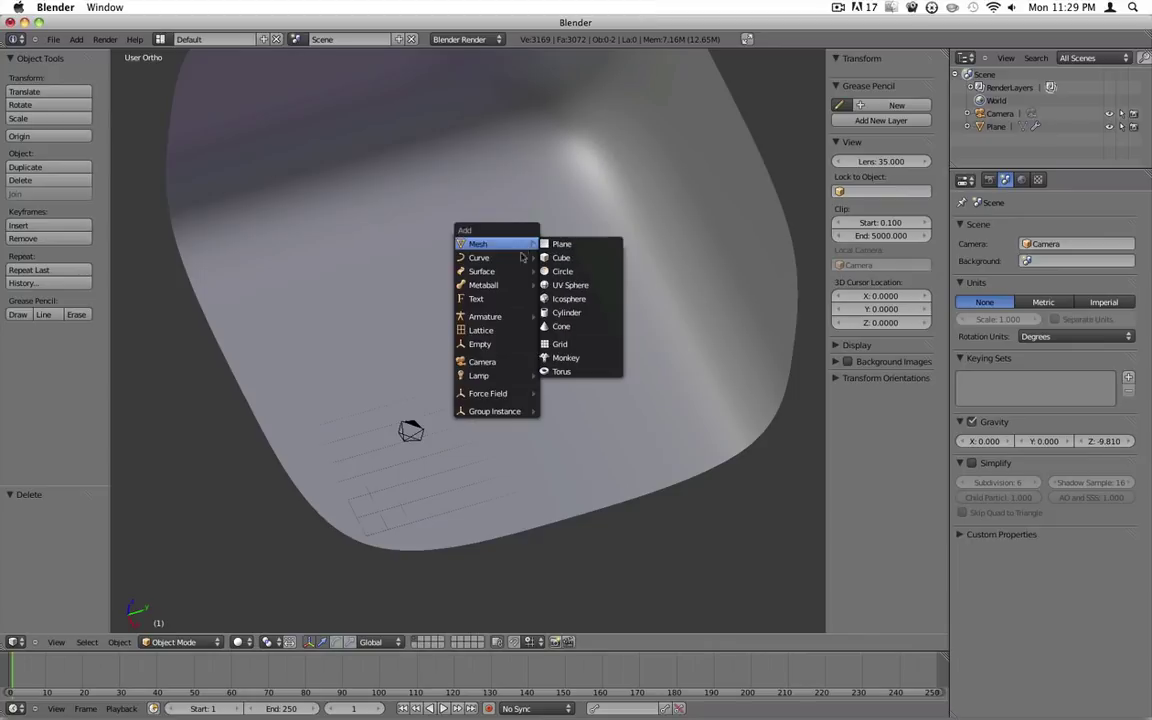
mouse_move(508, 378)
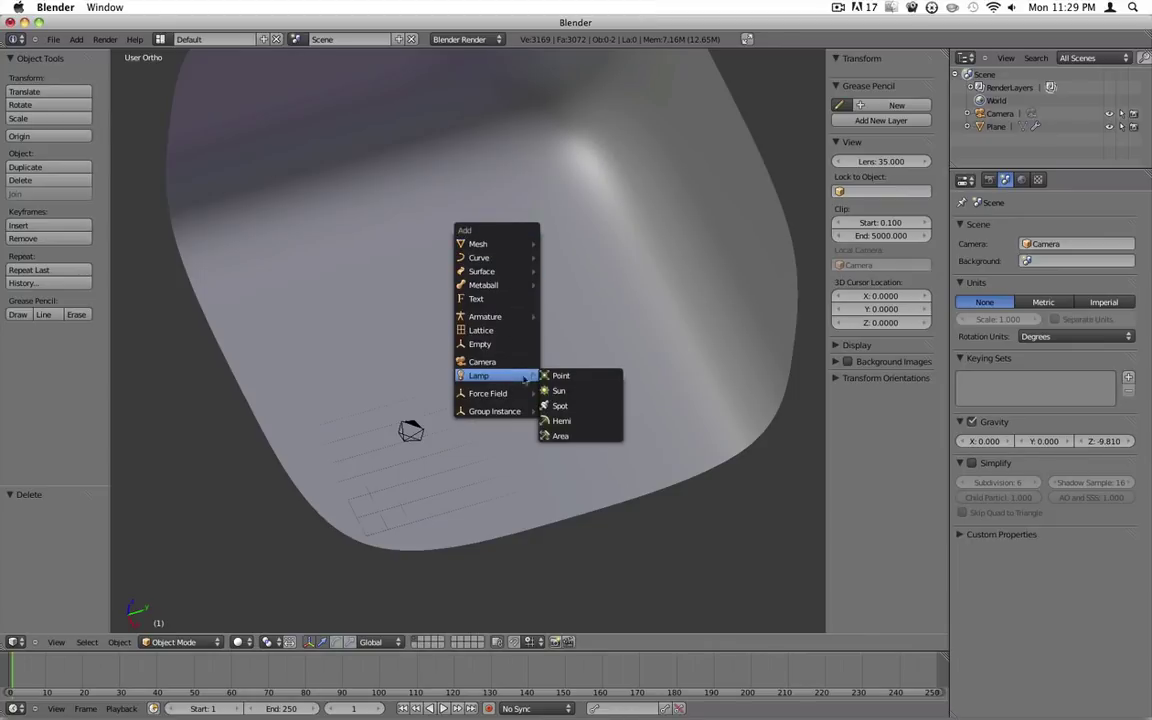
left_click(560, 436)
middle_click_drag(560, 437, 474, 498)
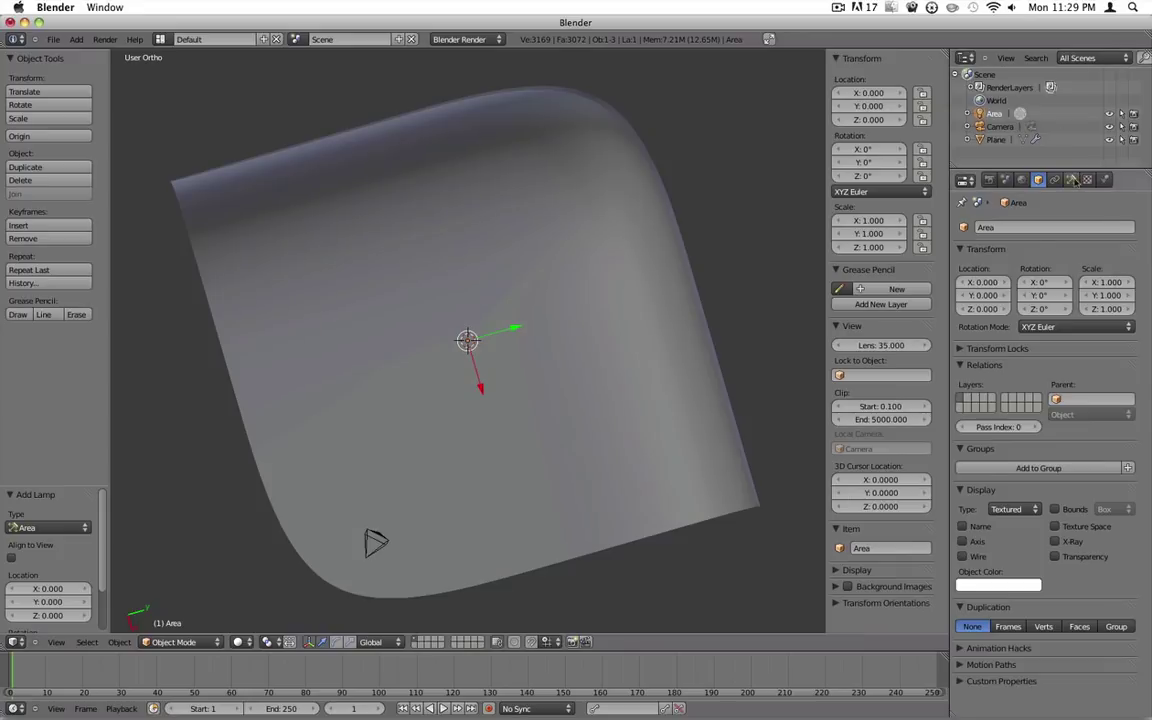
Set the area lamp's shape size to 10 in the Lamp settings
left_click(1071, 180)
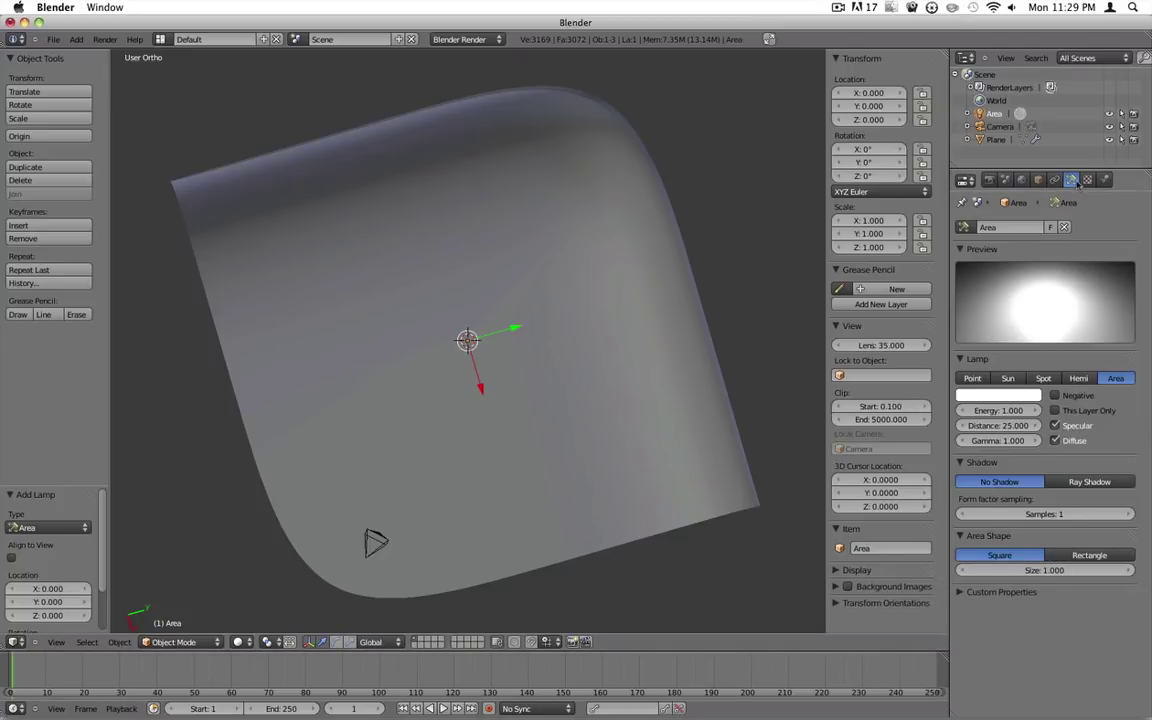
left_click(1045, 571)
type("10")
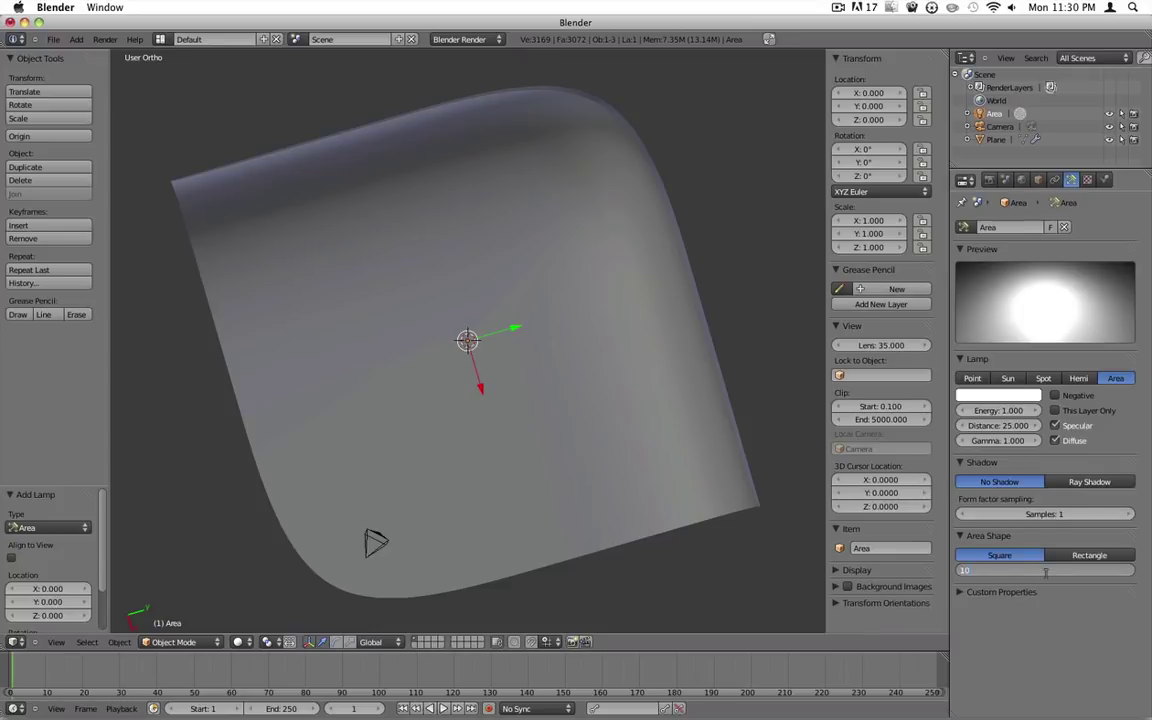
key("Return")
Switch the scene to wireframe display in top view
key("z")
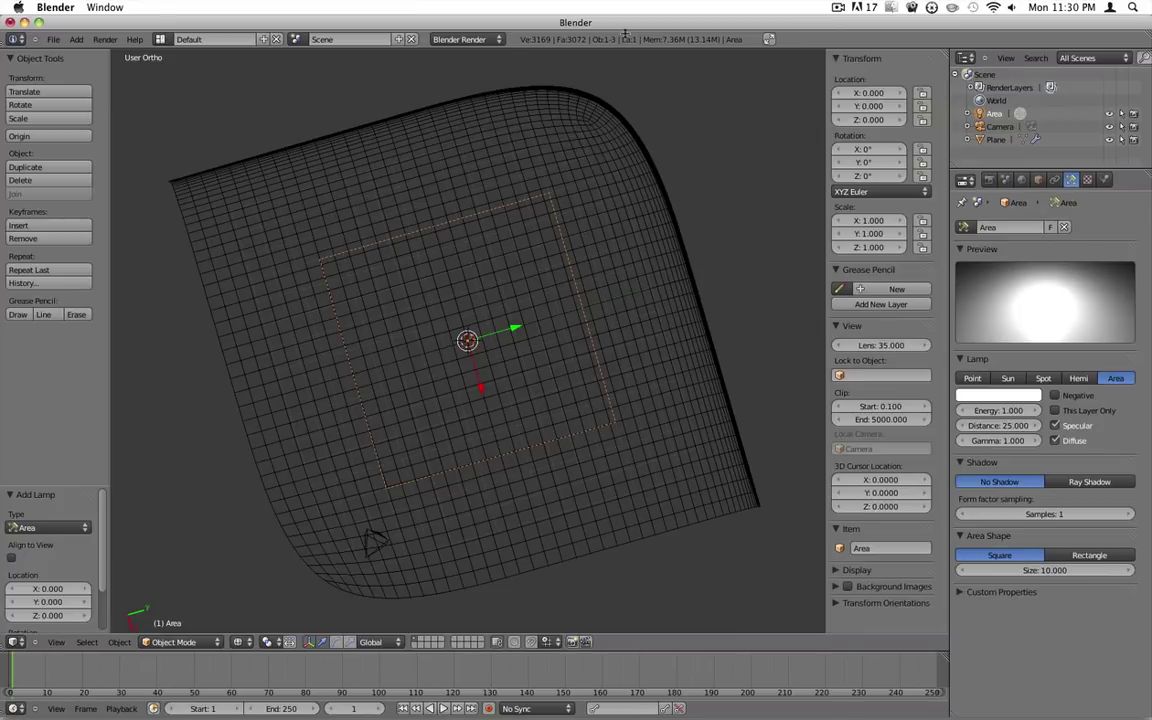
key("KP_7")
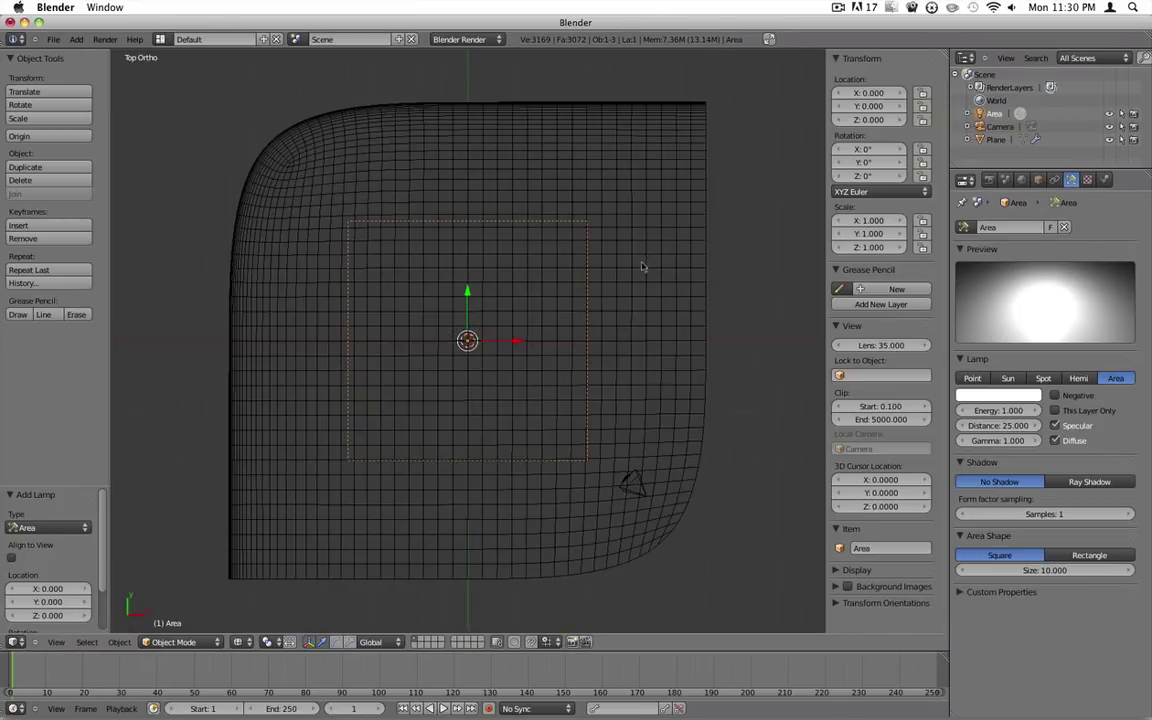
scroll(581, 260, "down", 2)
scroll(560, 270, "up", 2)
Scale the area lamp to 2.1 on all axes and check it from the right side
key("s")
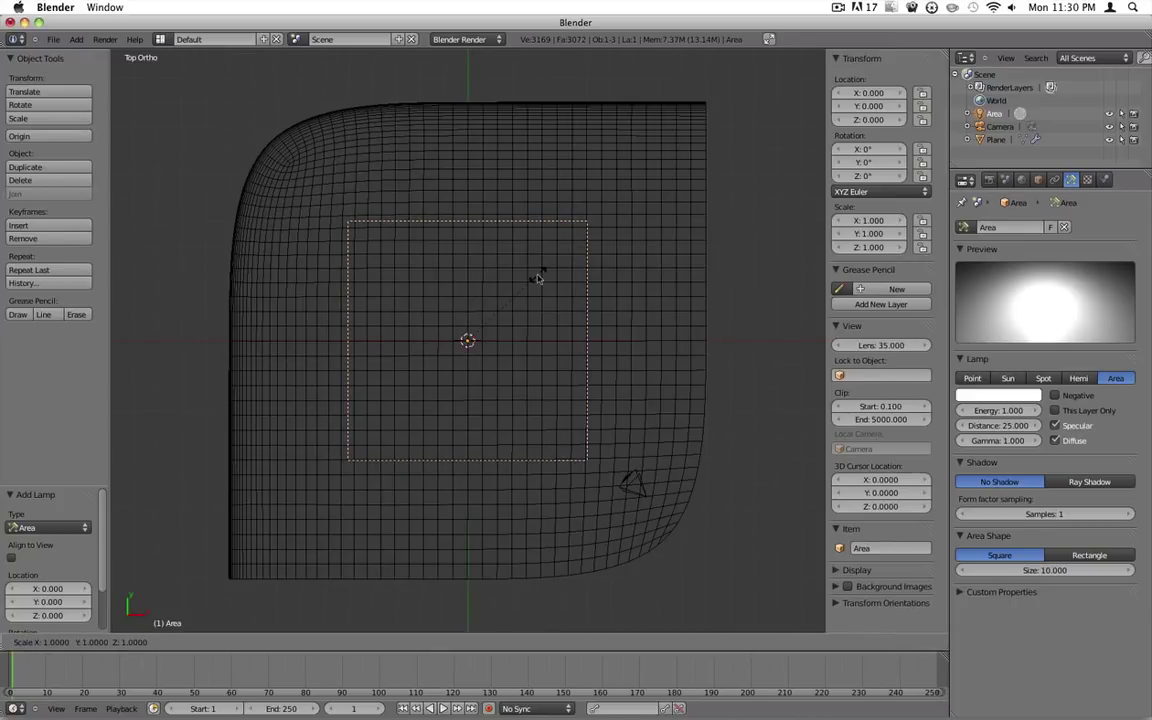
left_click(608, 228)
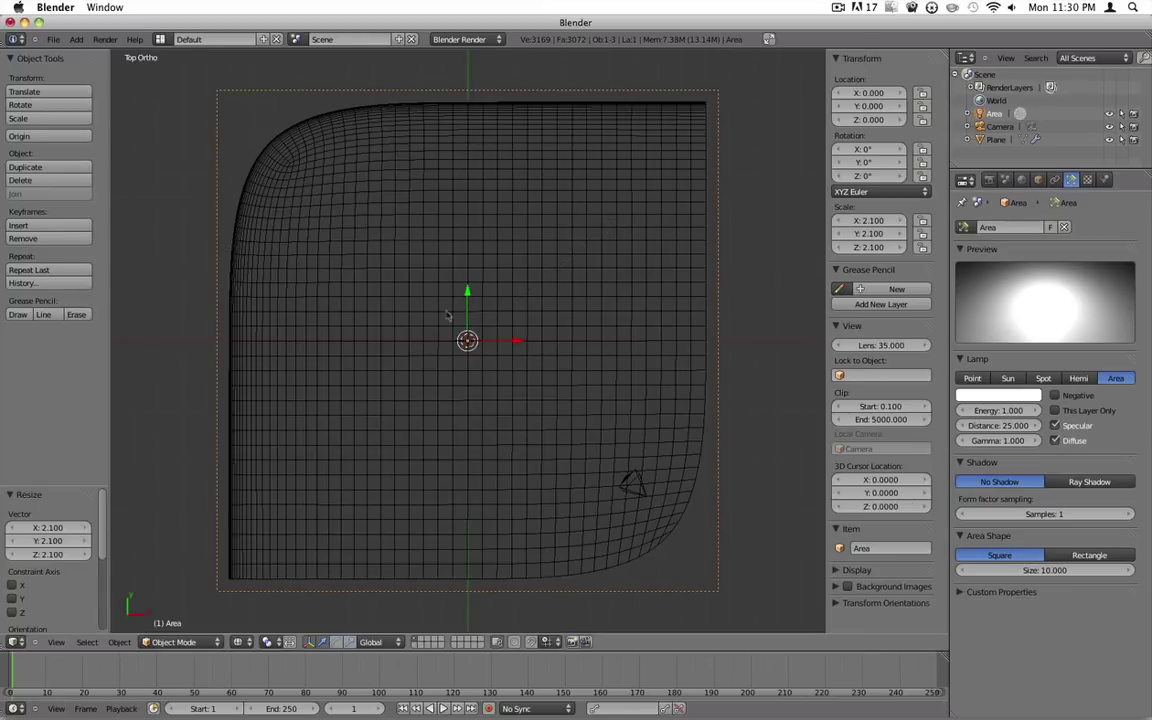
middle_click_drag(397, 313, 425, 383)
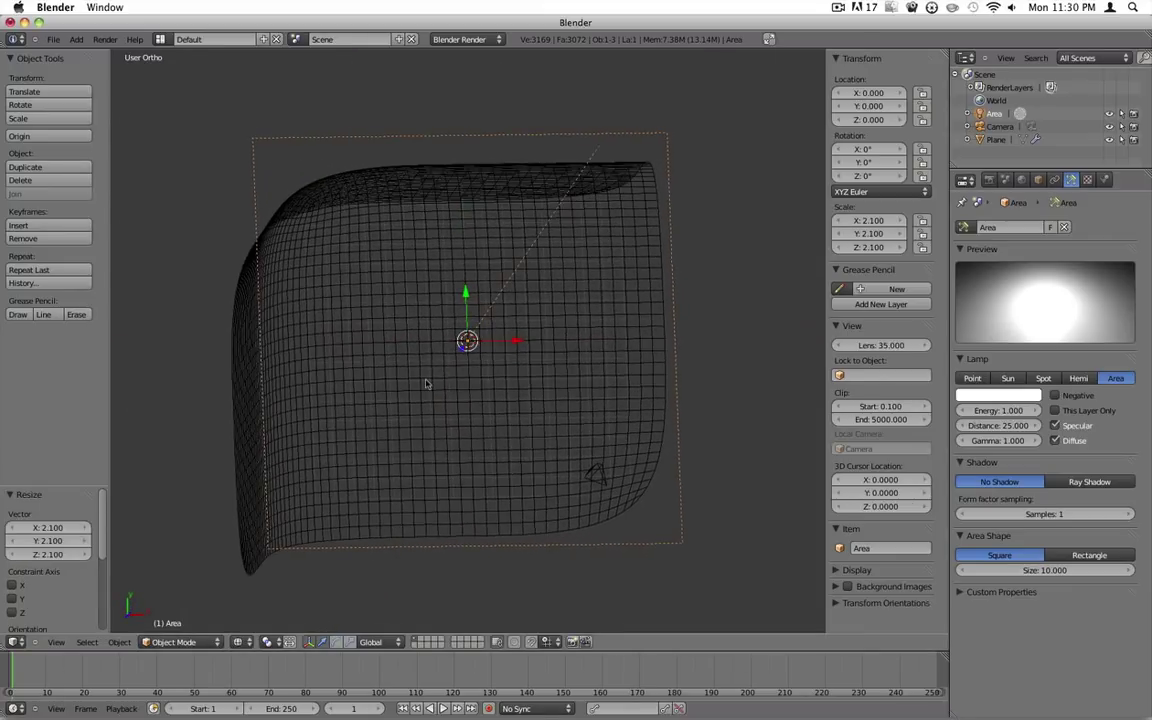
key("KP_7")
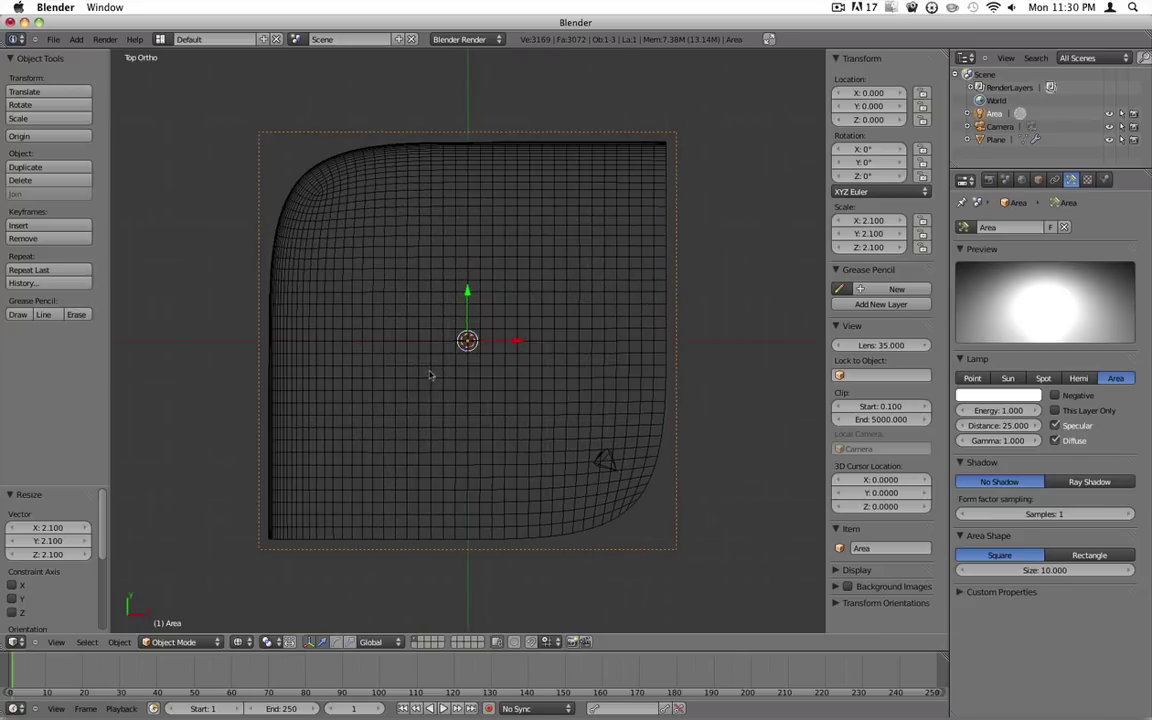
key("3")
key("1")
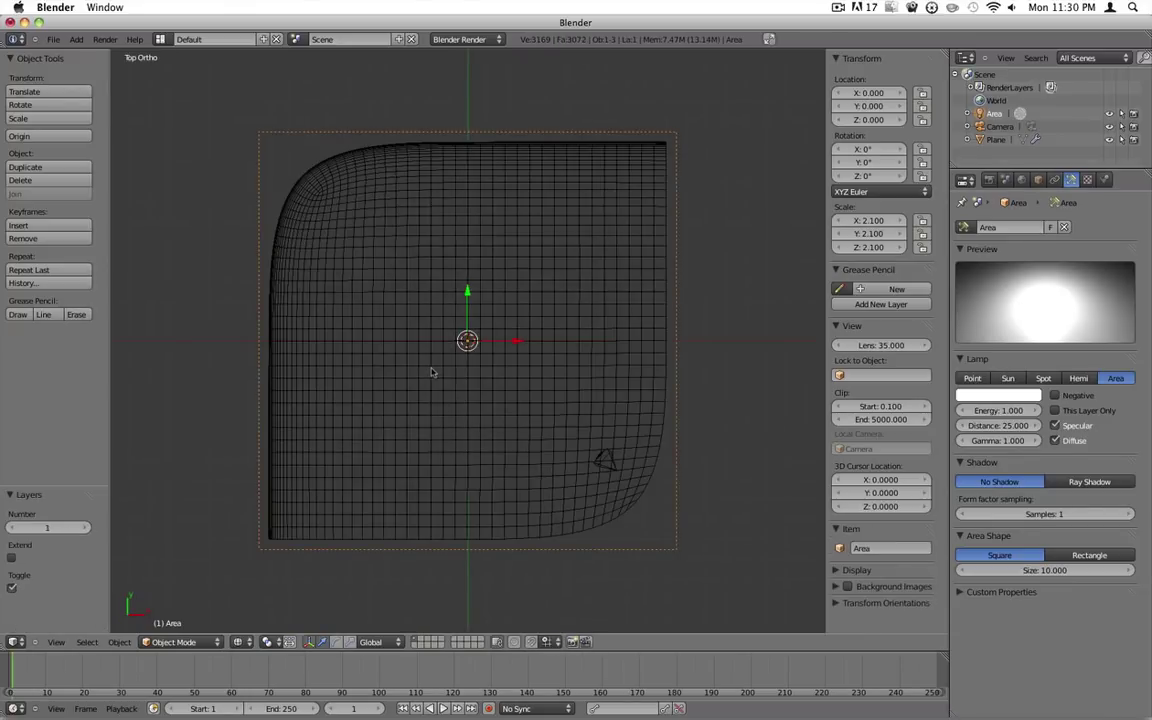
key("KP_3")
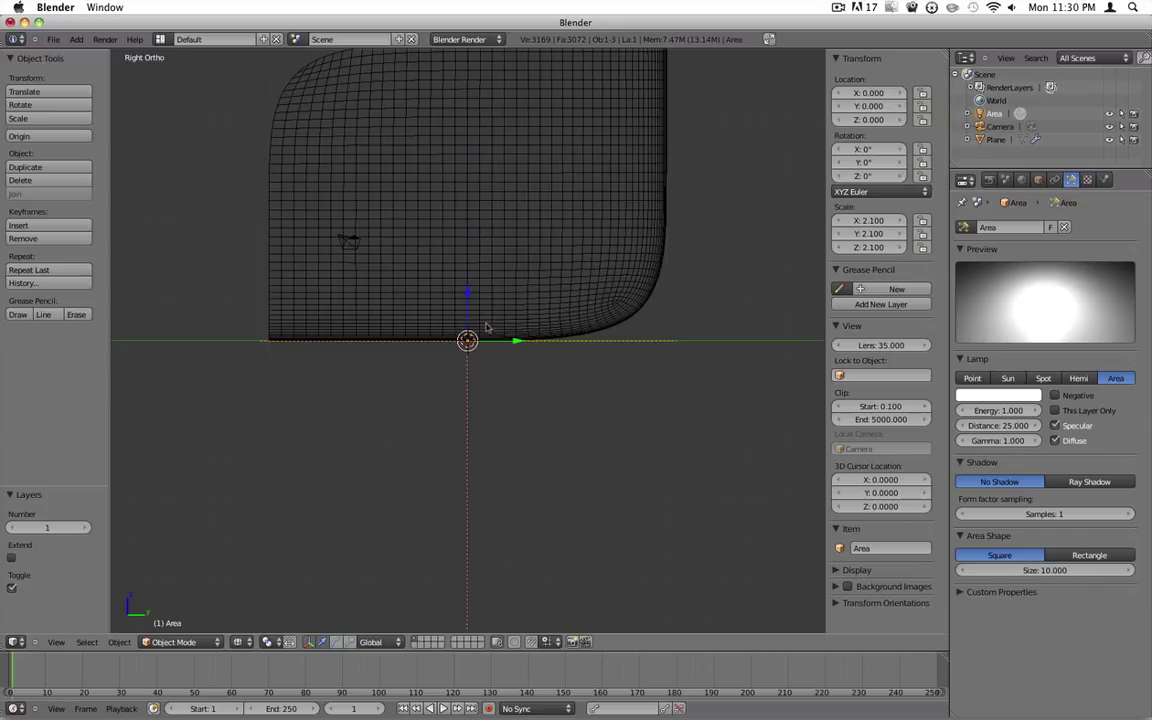
Raise the area lamp straight up to Z 16 above the backdrop
middle_click_drag(530, 185, 533, 281)
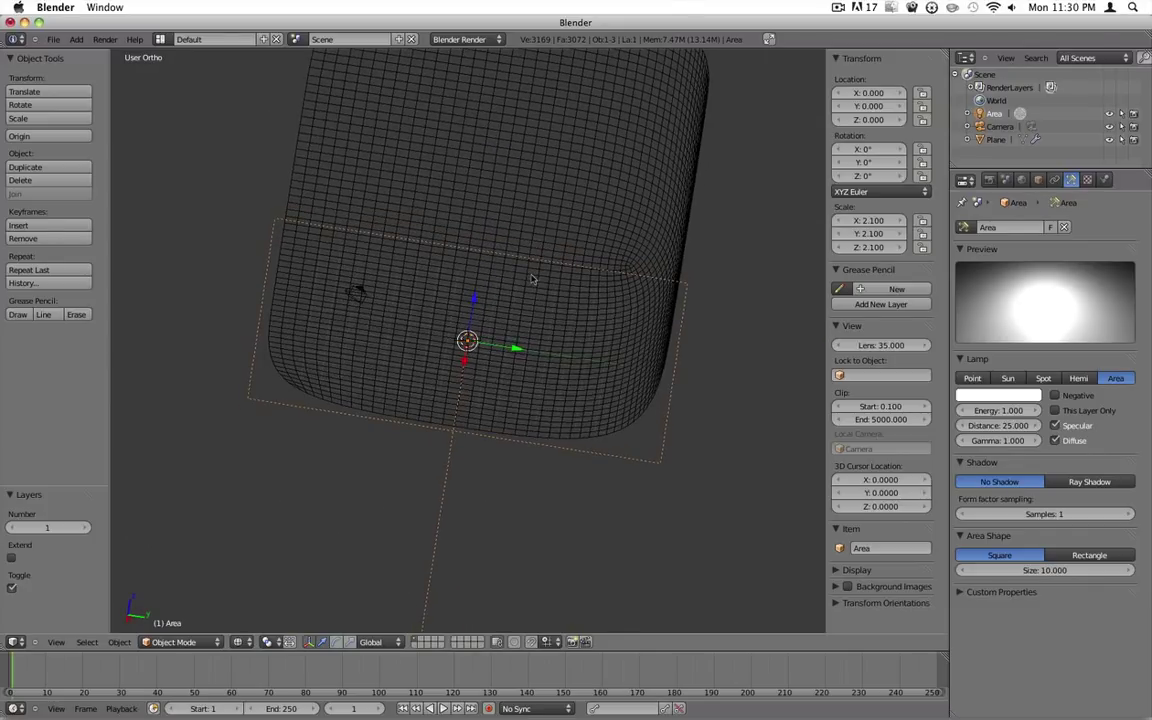
key("KP_3")
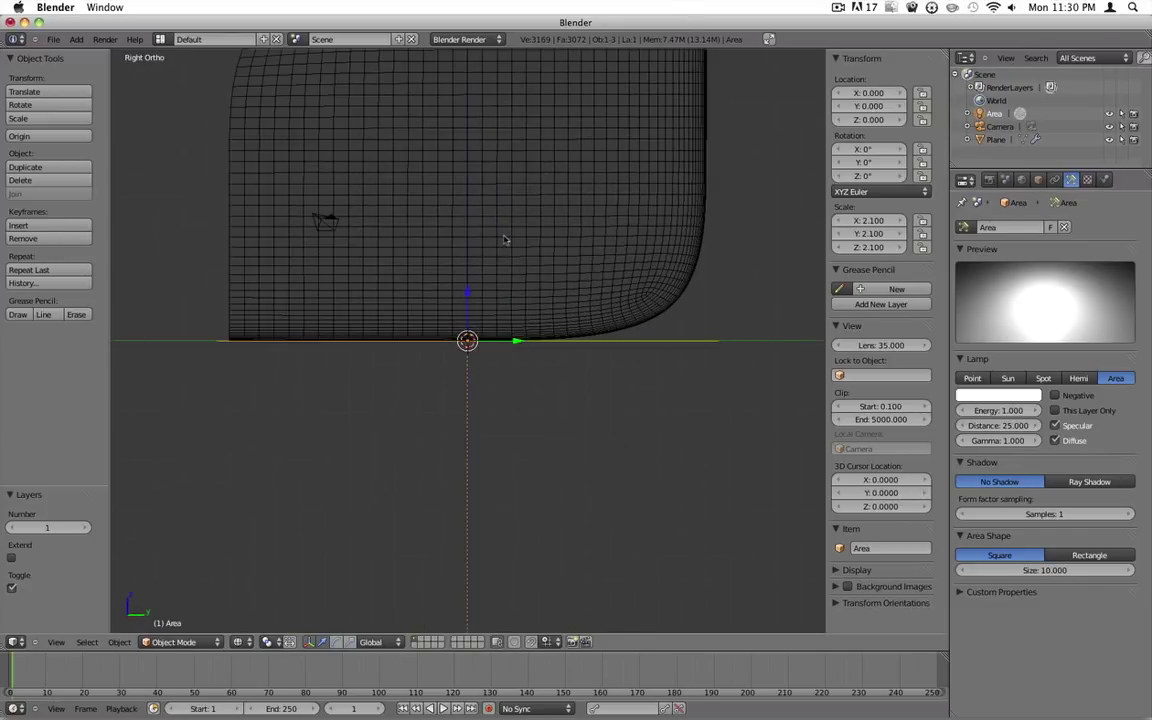
middle_click_drag(505, 238, 513, 398, "shift")
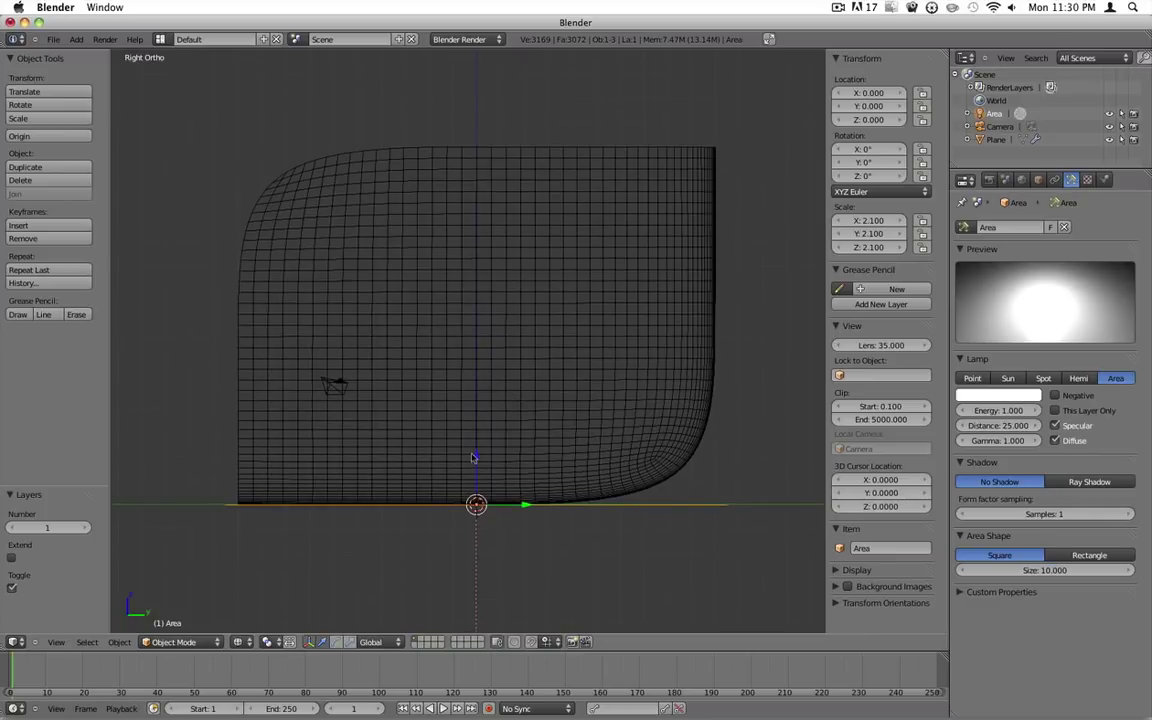
left_click_drag(476, 458, 520, 160)
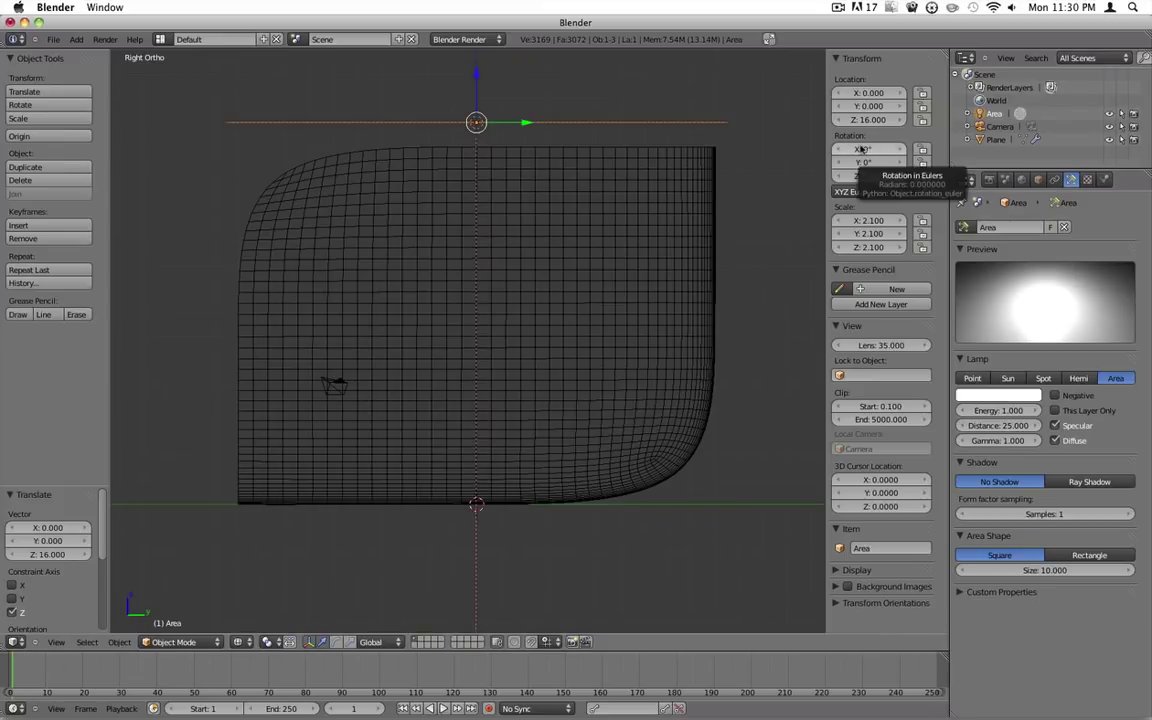
Tilt the area lamp 1° about both X and Y
left_click_drag(868, 152, 868, 162)
middle_click_drag(640, 134, 769, 200)
middle_click_drag(541, 265, 572, 450)
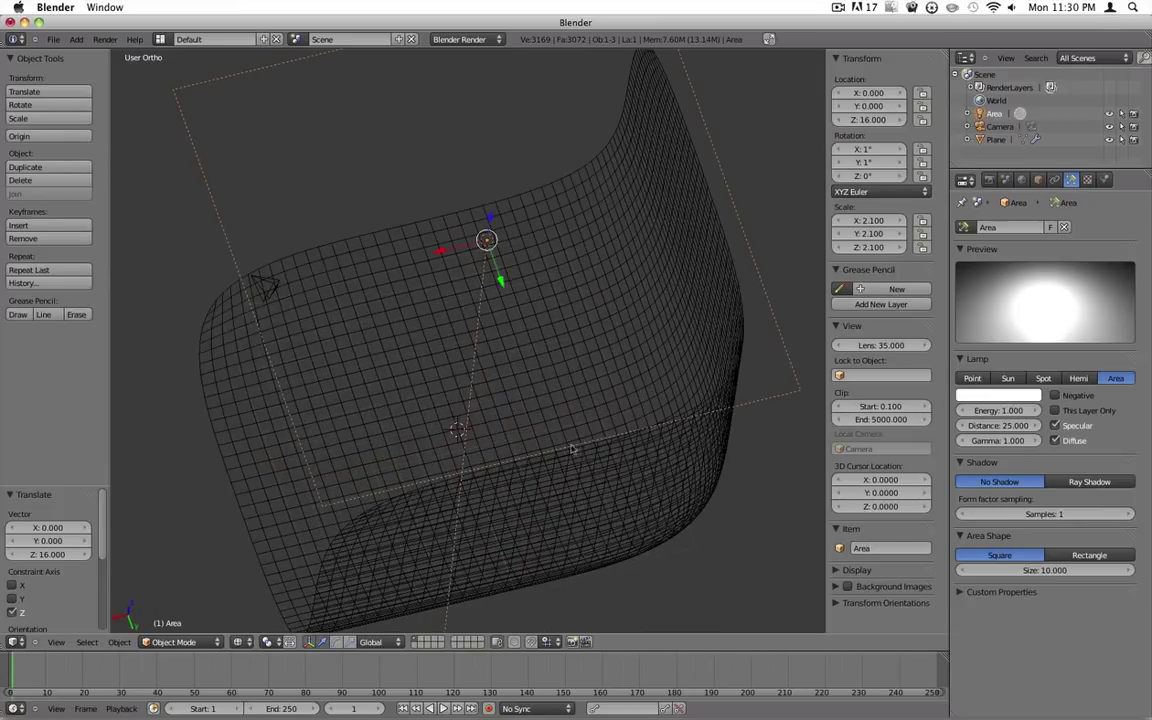
middle_click_drag(558, 365, 738, 244)
Add a Monkey mesh to the scene and view it from the right side
middle_click_drag(493, 442, 479, 245)
key("shift+a")
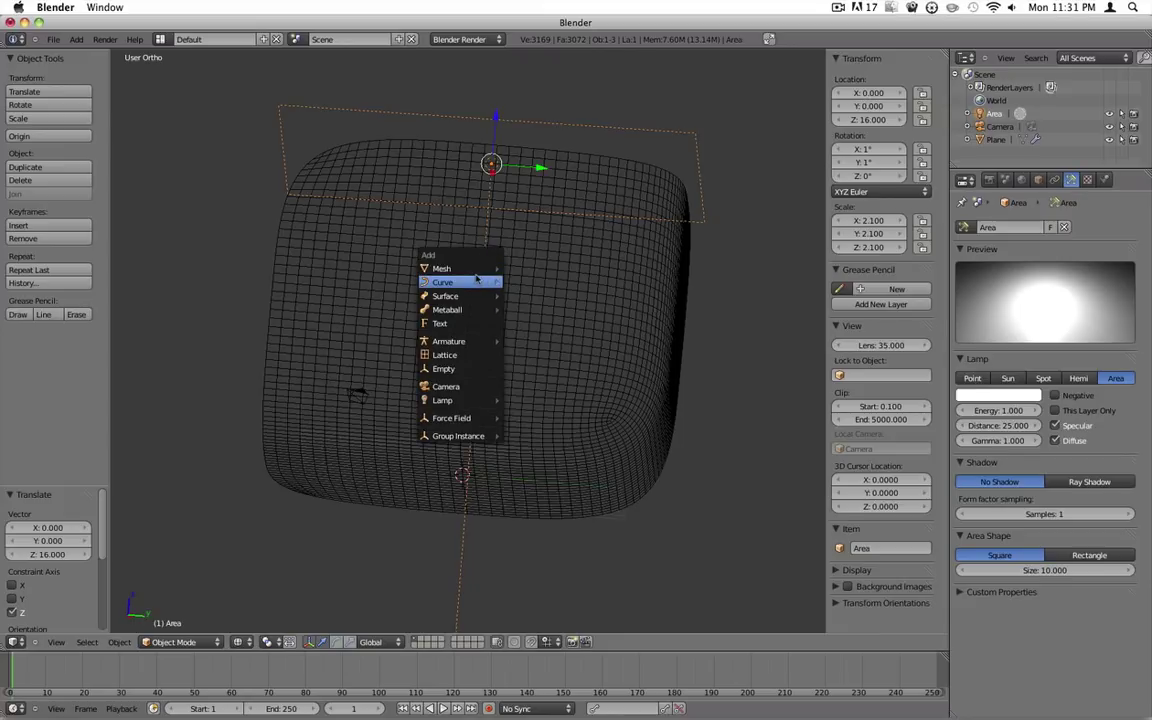
mouse_move(477, 271)
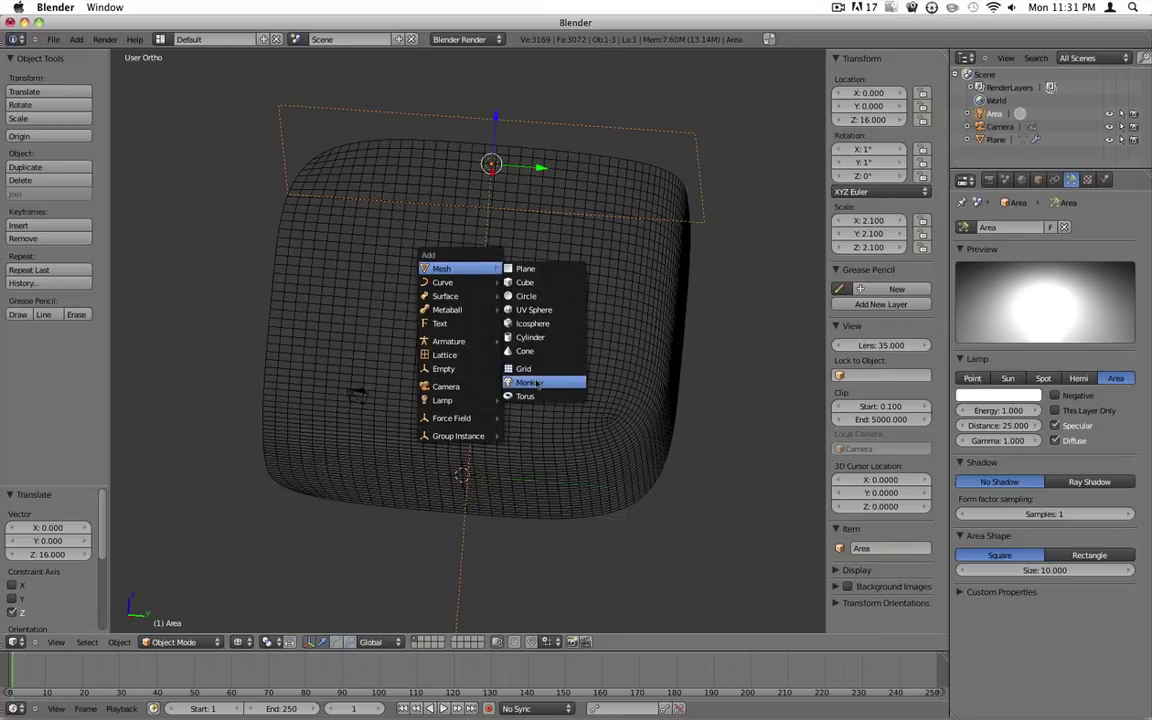
left_click(529, 382)
middle_click_drag(506, 419, 557, 417)
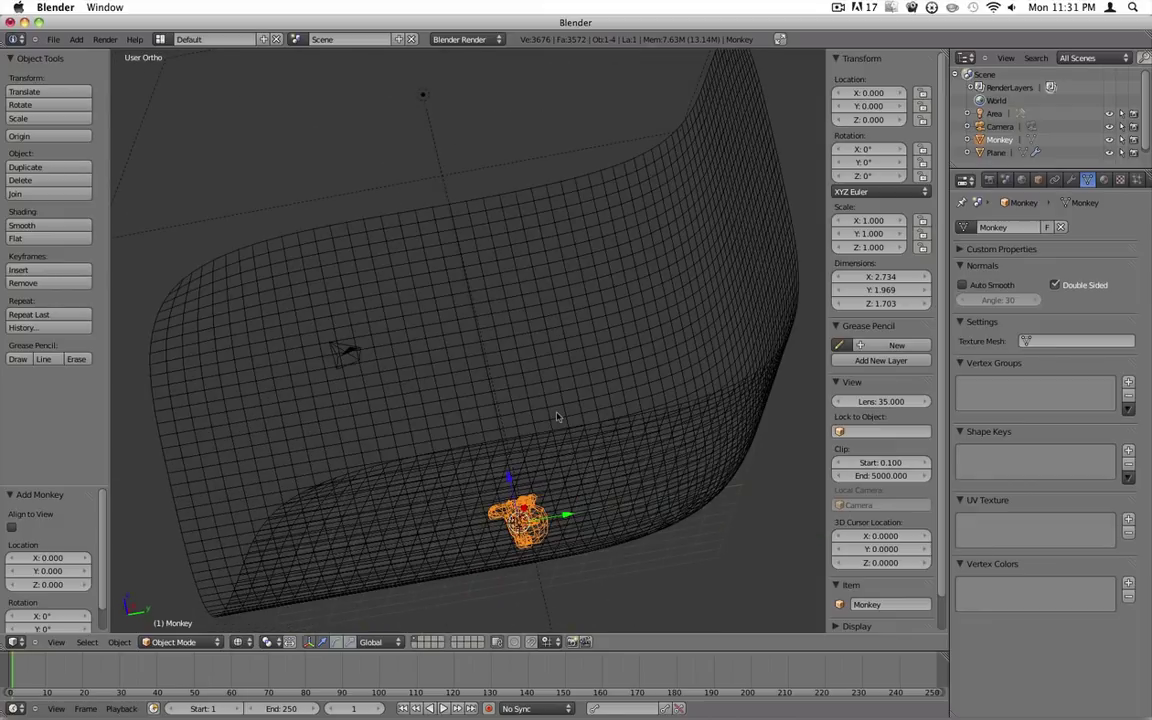
key("KP_3")
scroll(552, 425, "up", 2)
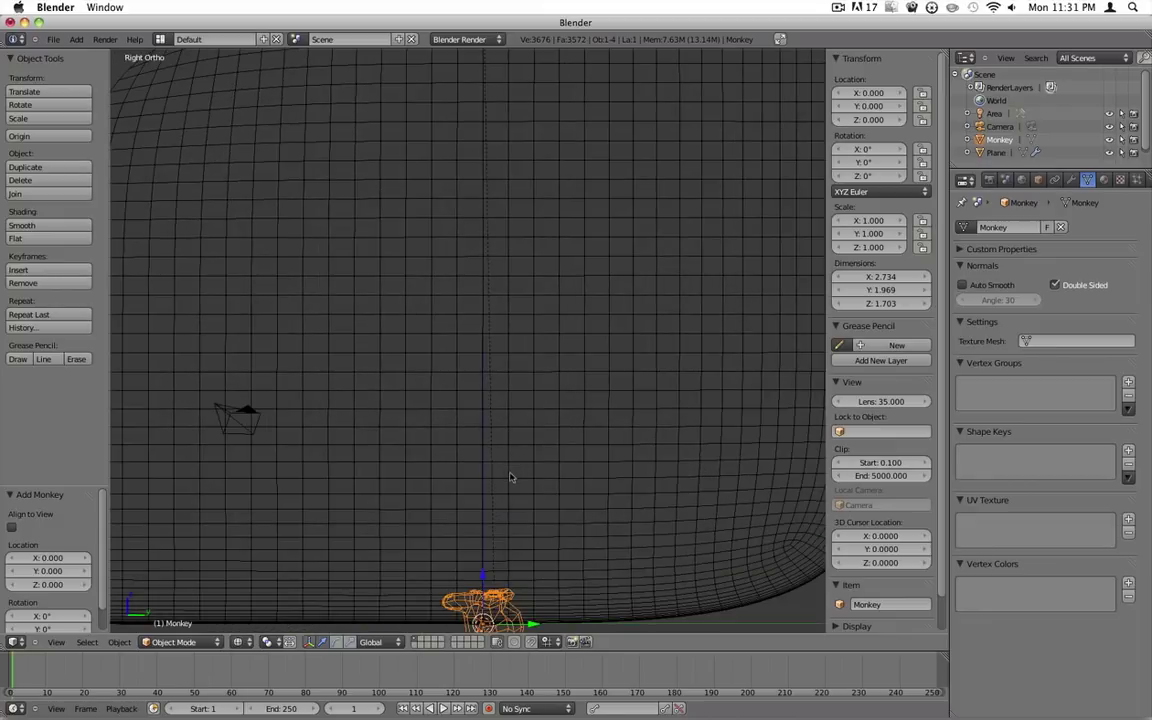
scroll(510, 477, "down", 5, "shift")
scroll(586, 391, "up", 3)
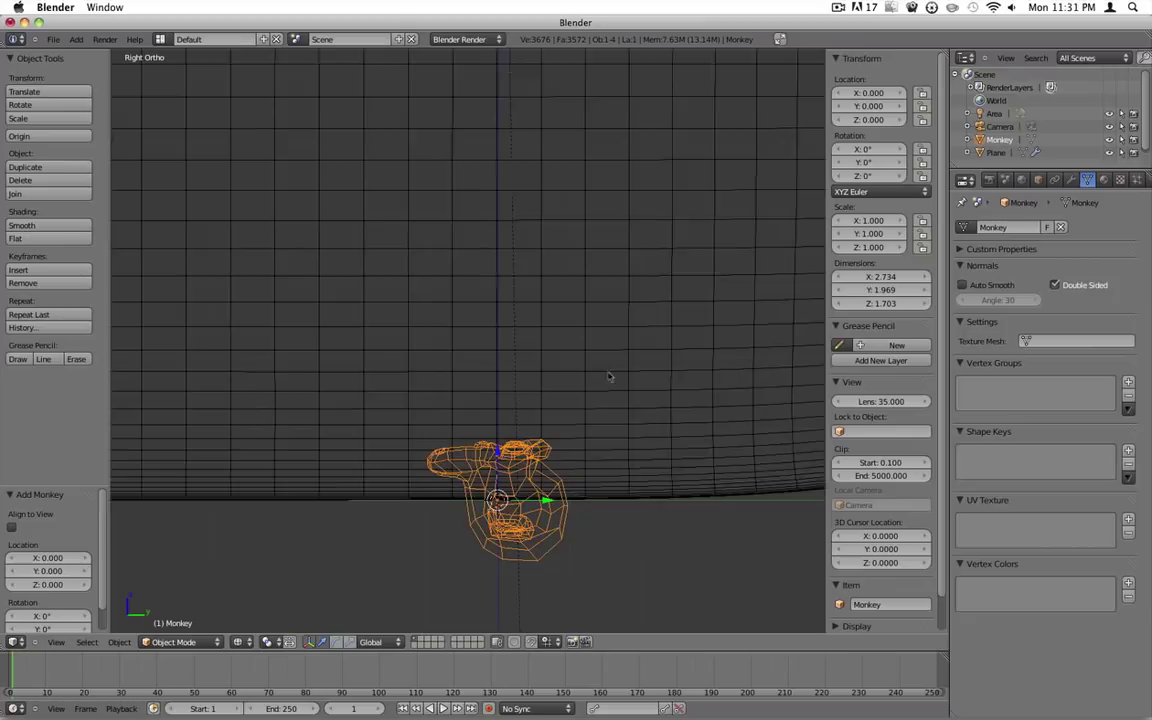
Tilt the monkey 55° about X and move it onto the floor at Y 0.060, Z 0.541
key("r")
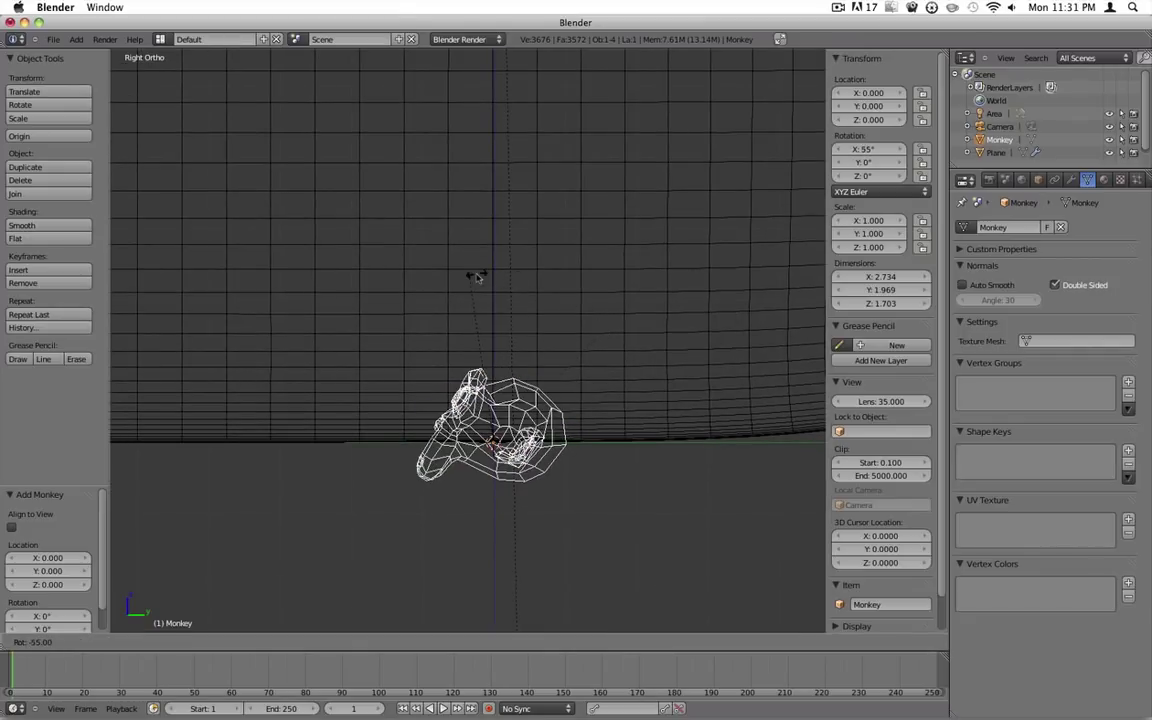
left_click(478, 278)
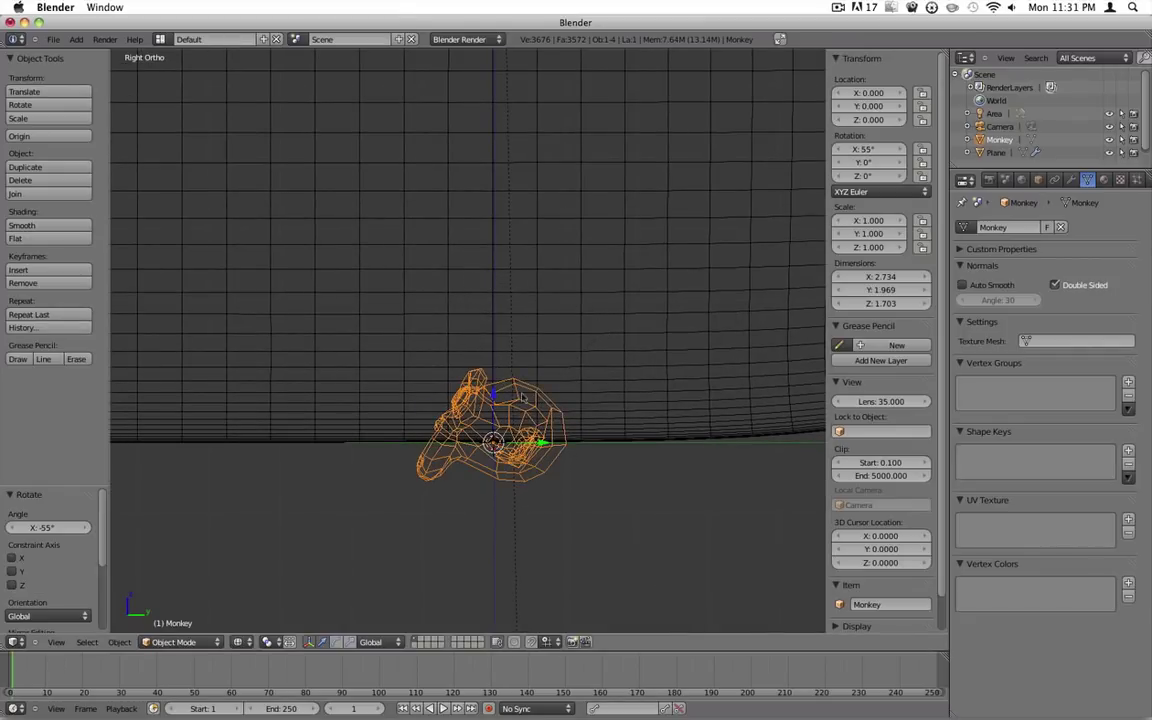
scroll(521, 397, "up", 2)
key("g")
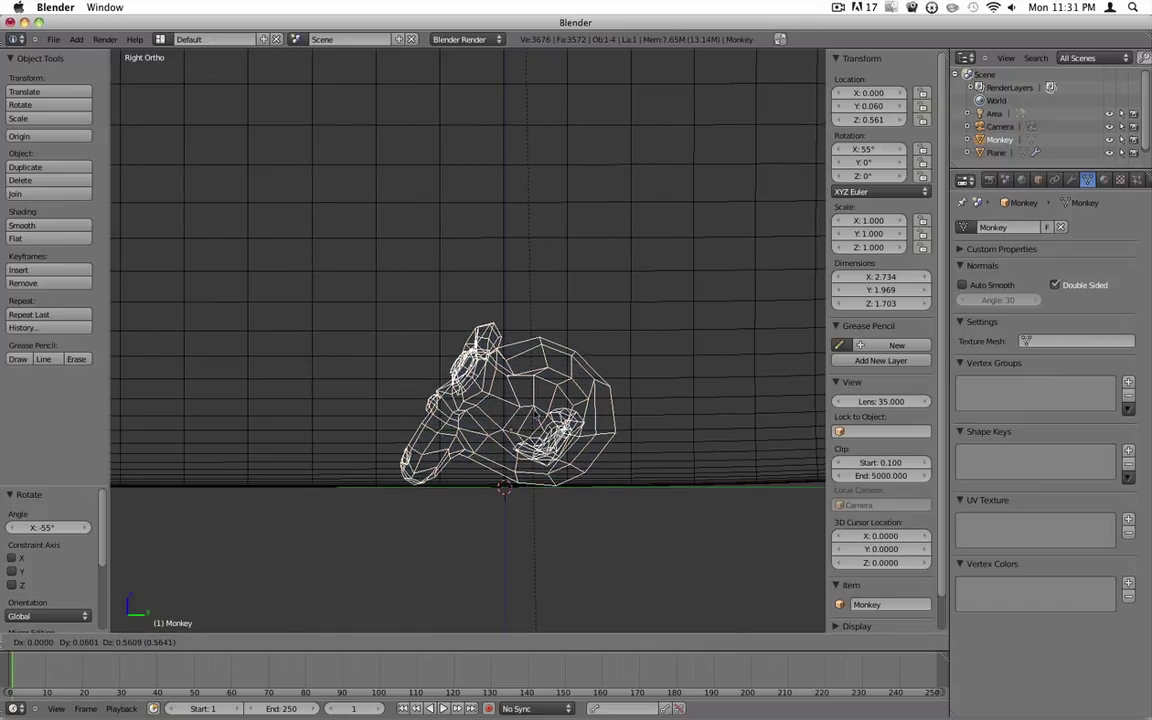
key("Return")
middle_click_drag(480, 300, 437, 268)
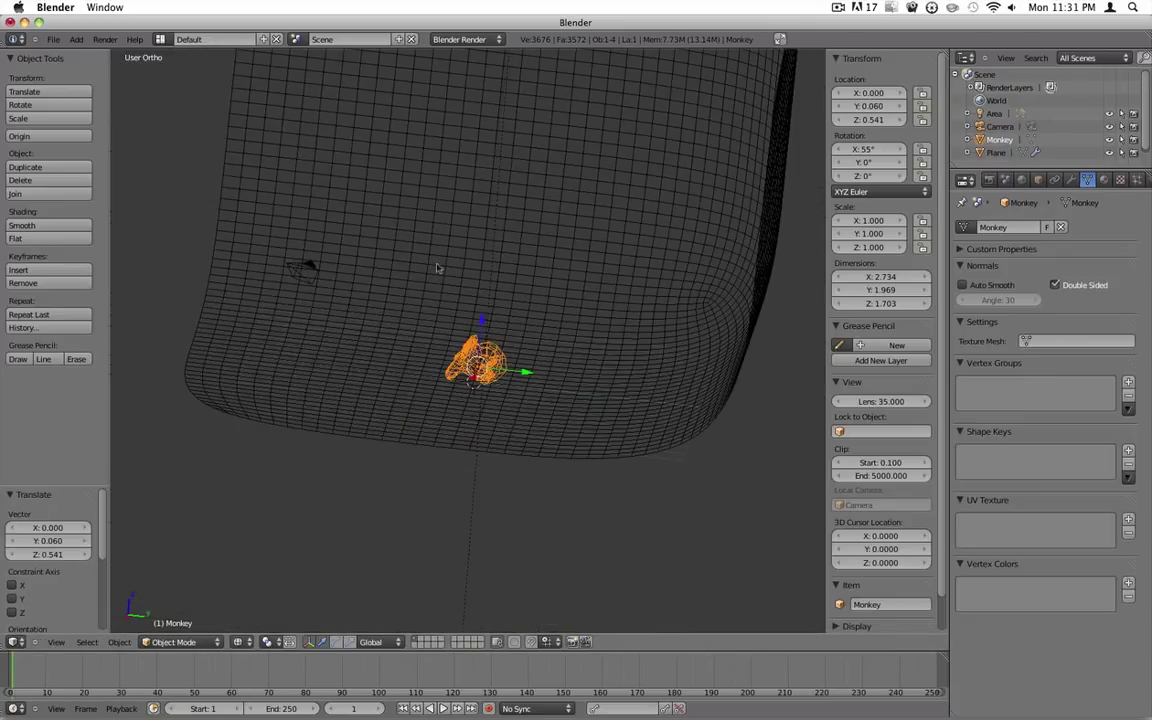
Render a test image of the monkey on the backdrop and return to the scene
left_click(105, 39)
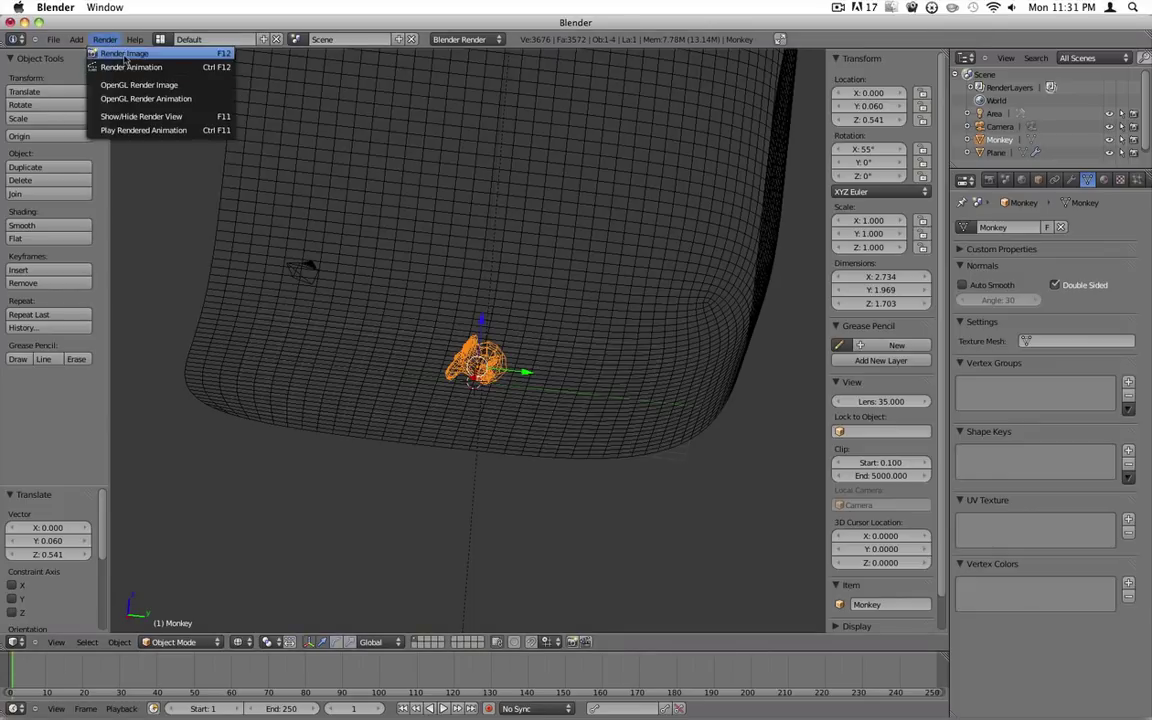
left_click(120, 52)
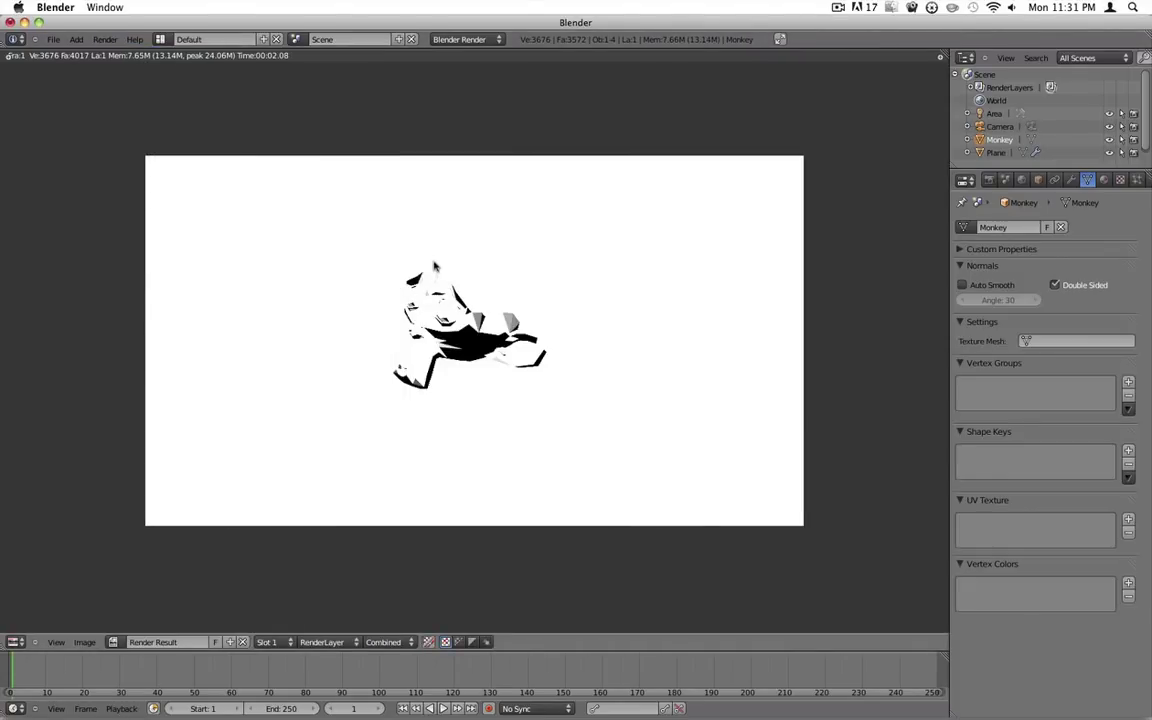
key("Escape")
middle_click_drag(427, 253, 409, 179)
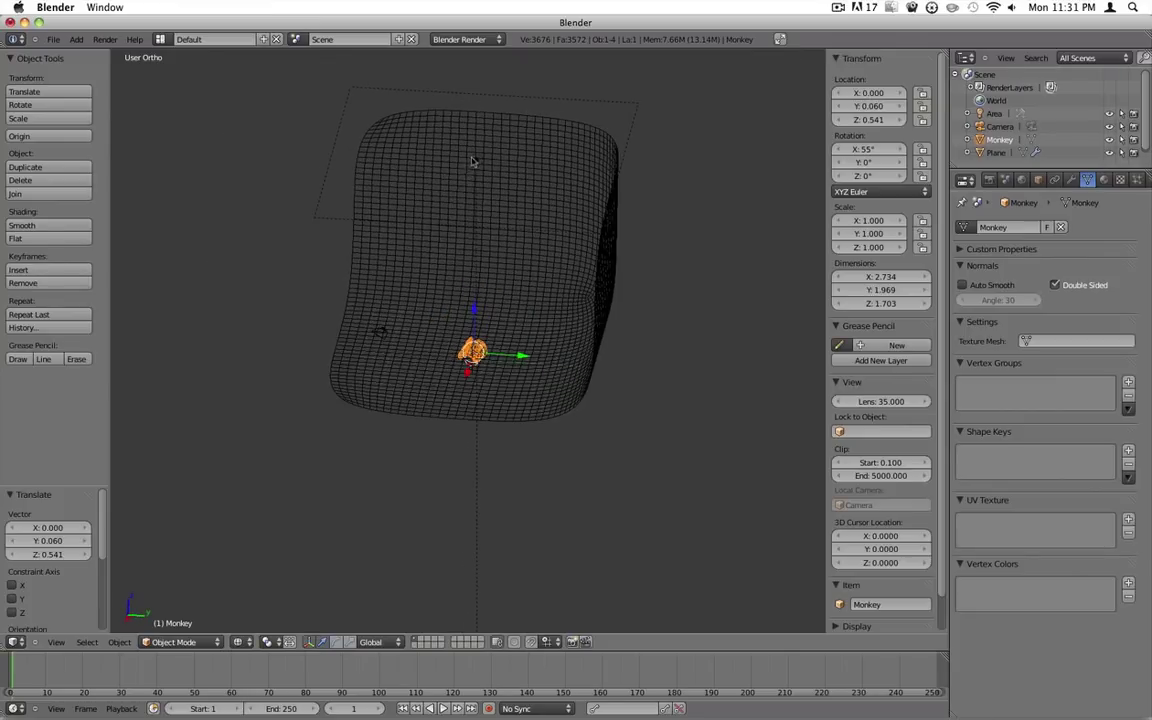
Select the area lamp and set its energy to 0.3
right_click(473, 161)
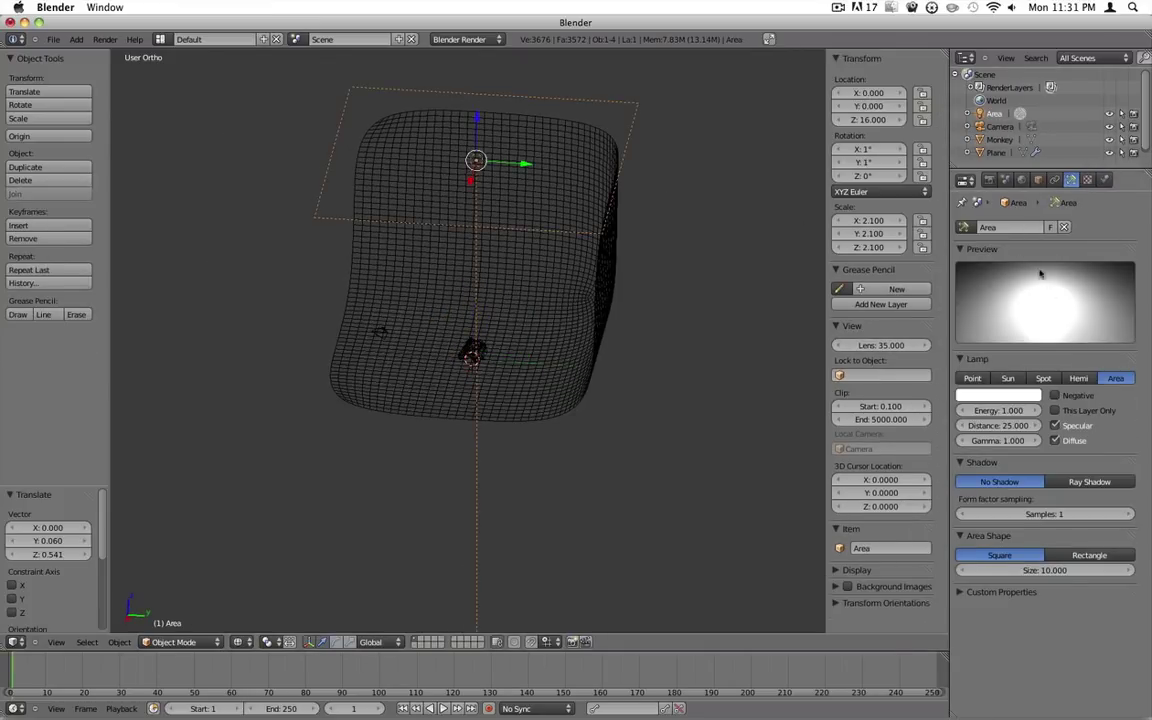
left_click(1009, 410)
key("BackSpace")
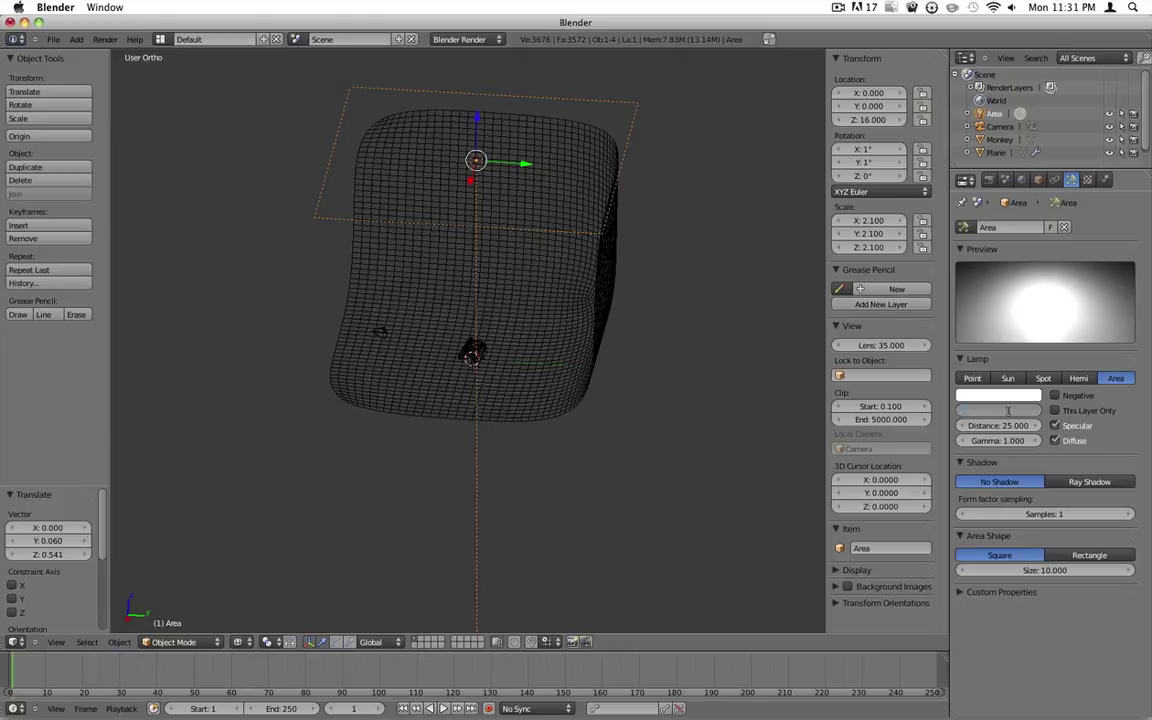
type("0.3")
key("Return")
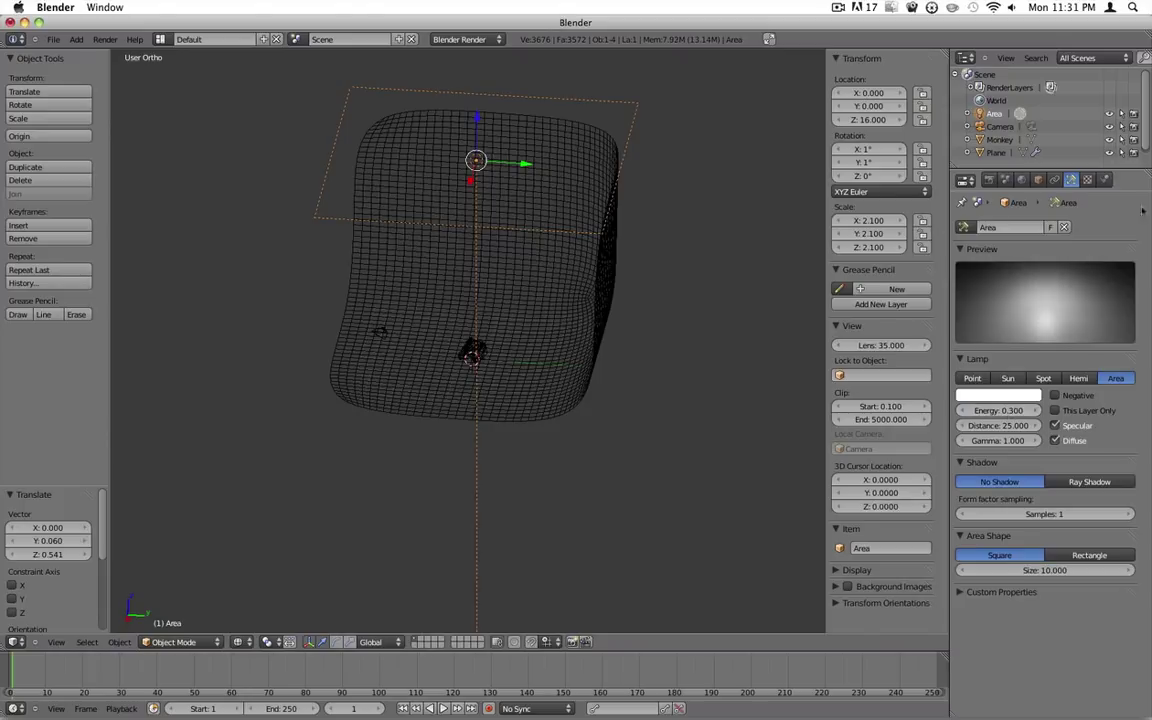
Reduce the area lamp's light distance to 6.9
key("KP_3")
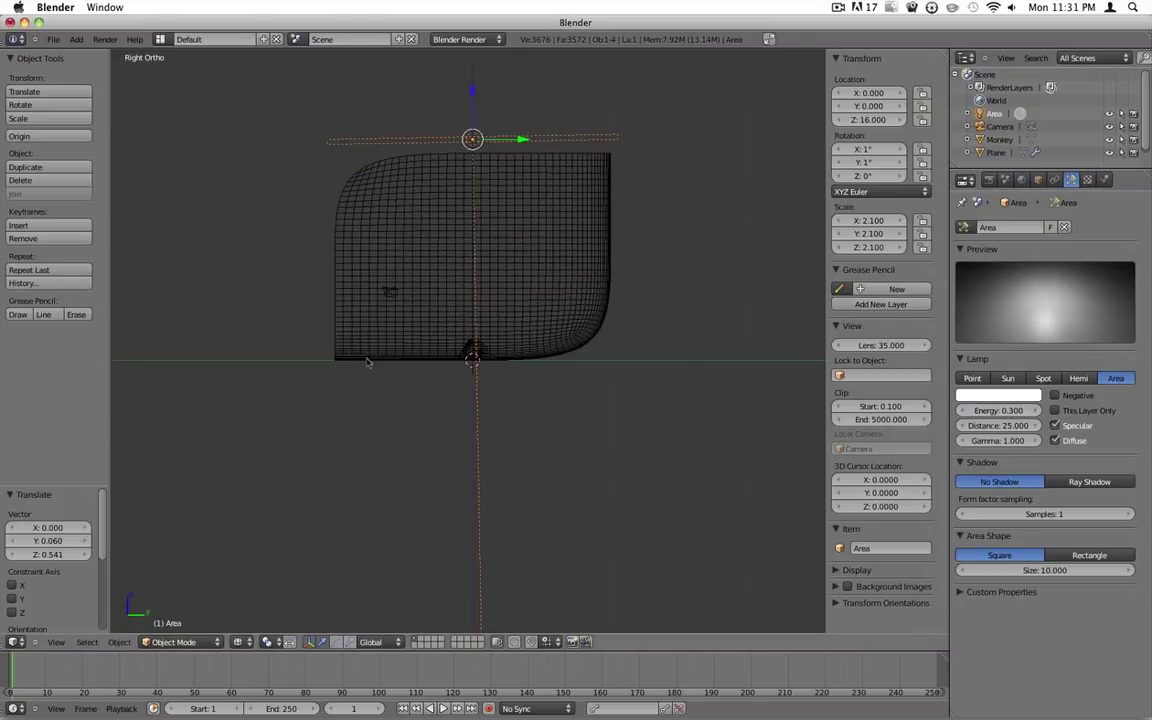
scroll(732, 365, "up", 3)
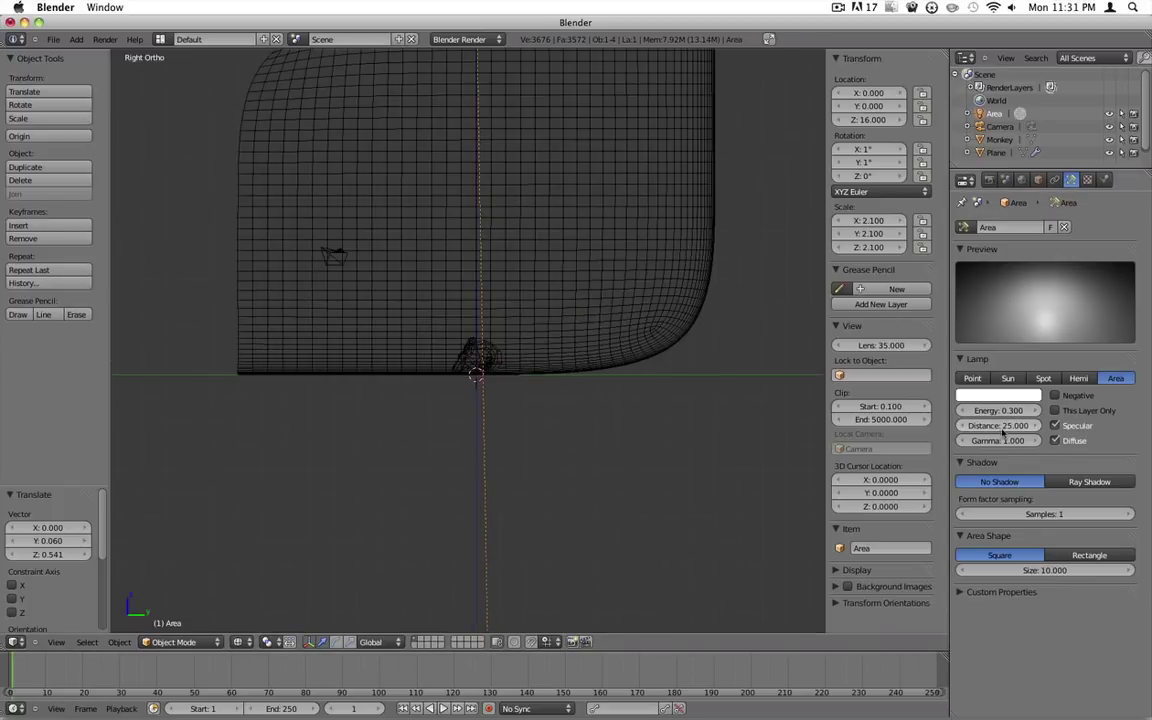
left_click_drag(998, 425, 907, 425)
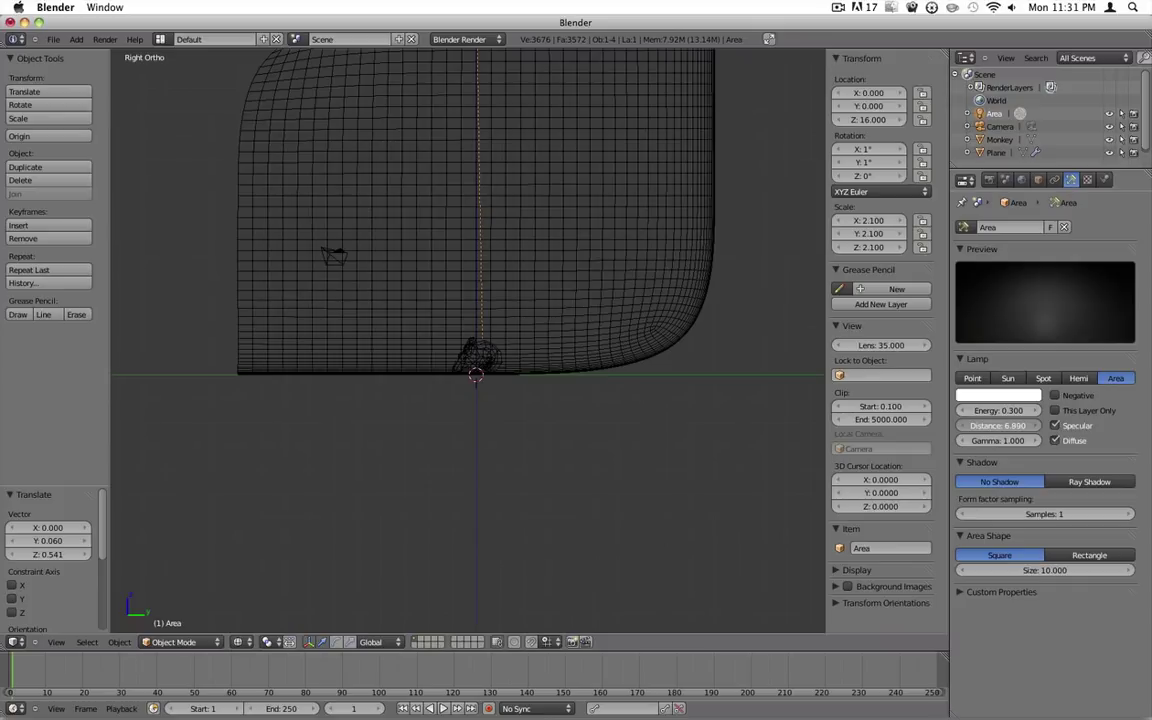
left_click_drag(907, 425, 907, 425)
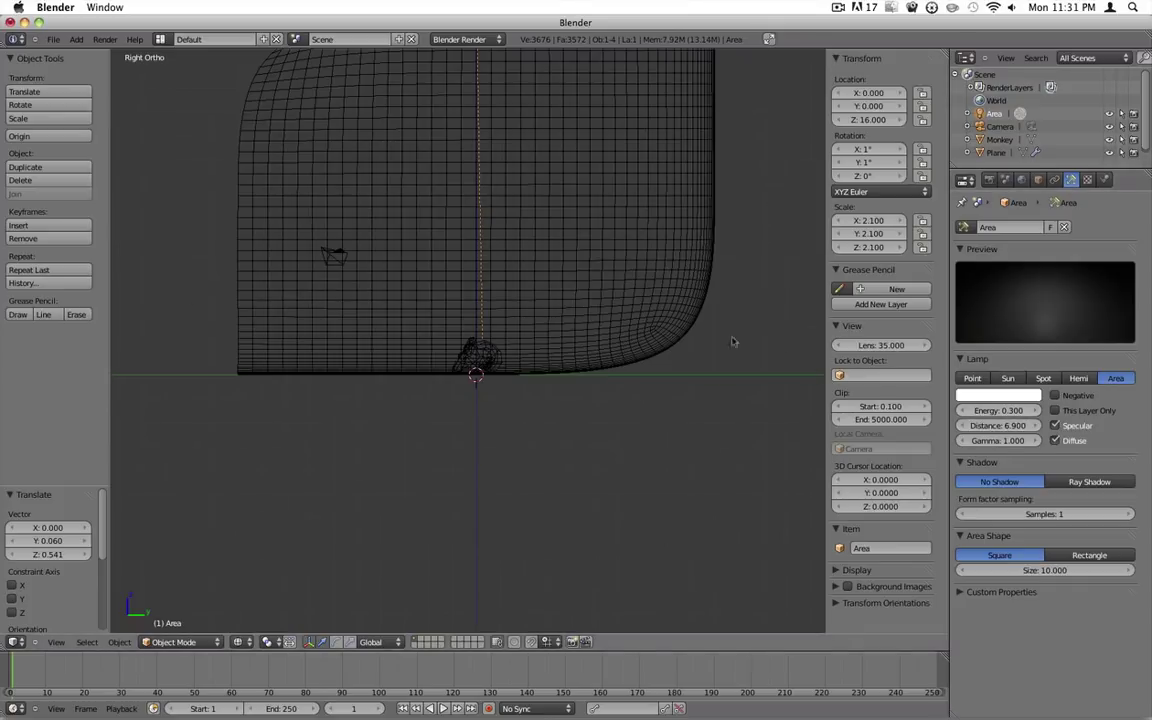
scroll(709, 335, "up", 2)
middle_click_drag(709, 335, 627, 285)
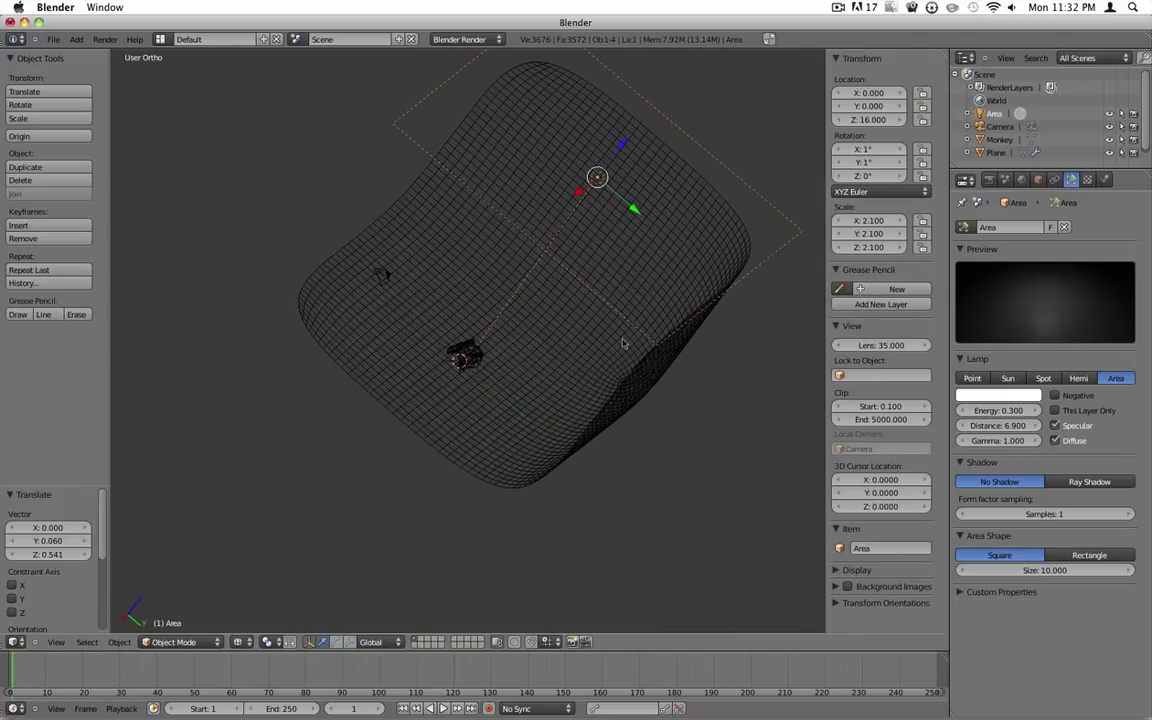
Render a test image of the monkey under the dimmer grey lamp, then return to the 3D view
left_click(105, 39)
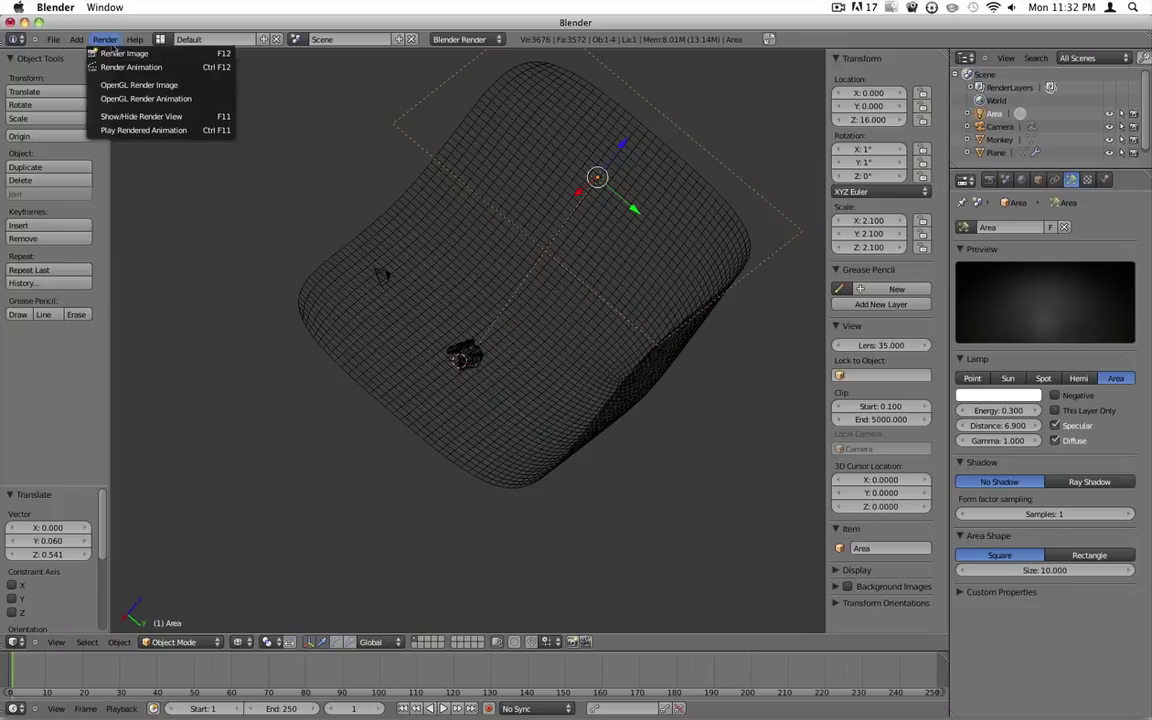
left_click(118, 53)
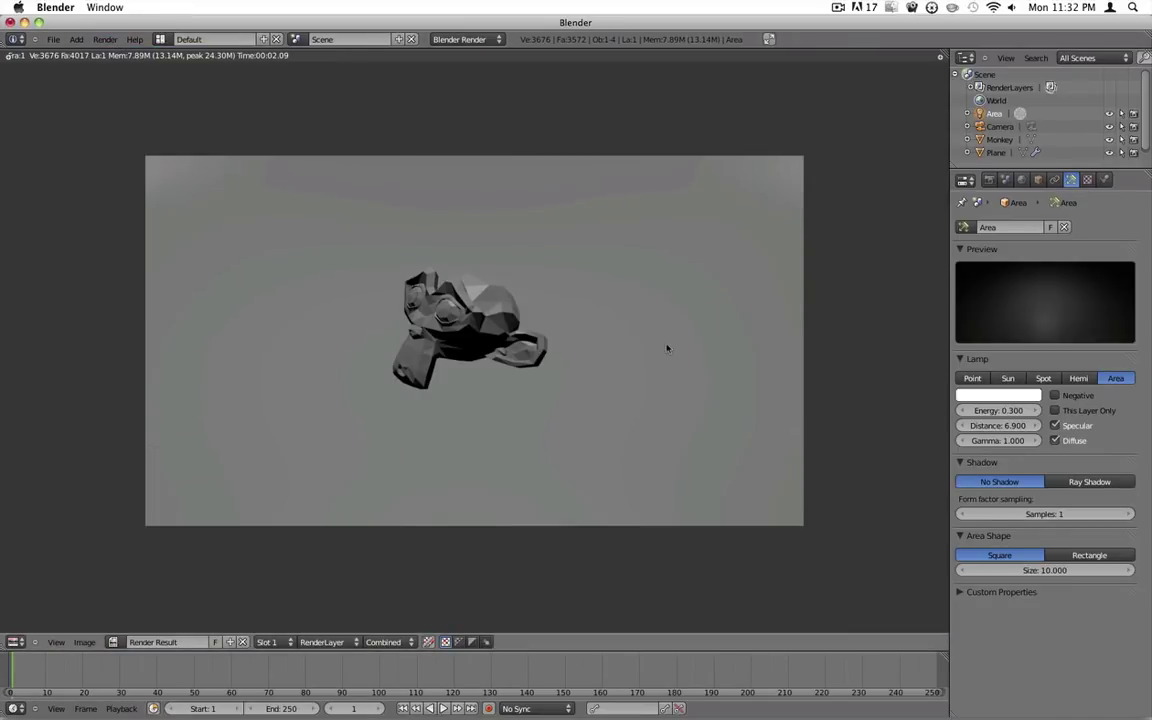
key("Escape")
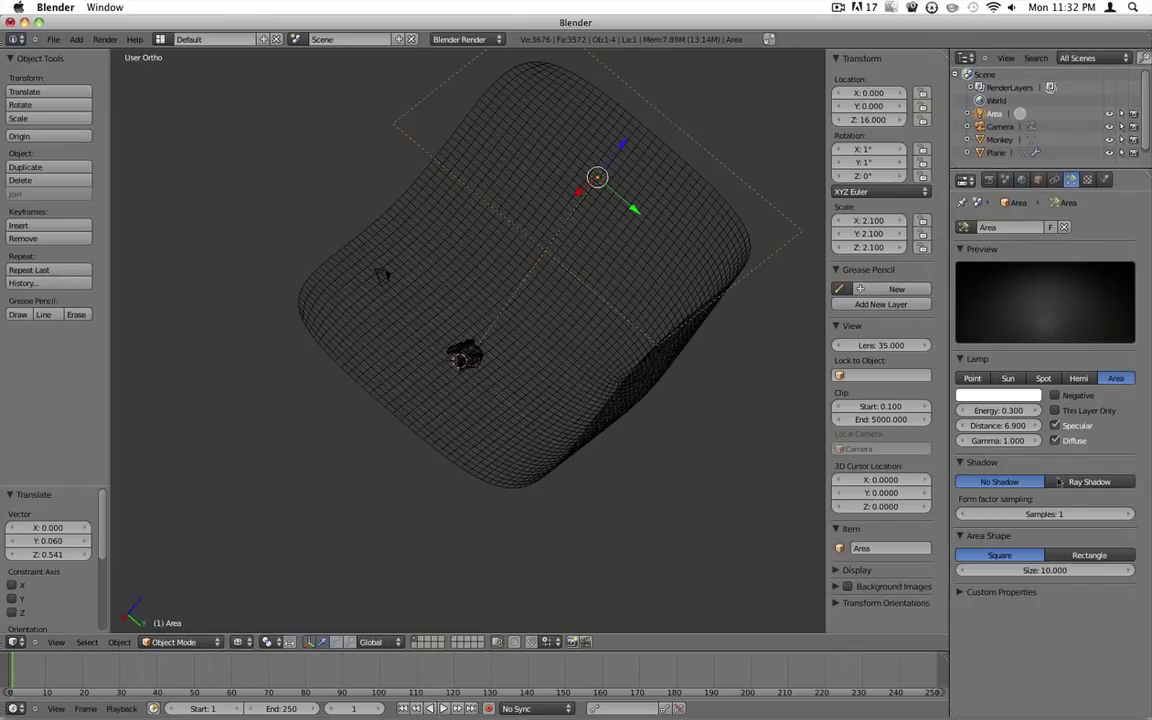
Enable Ray Shadow on the area lamp and render a test image showing the monkey's shadow
left_click(1087, 484)
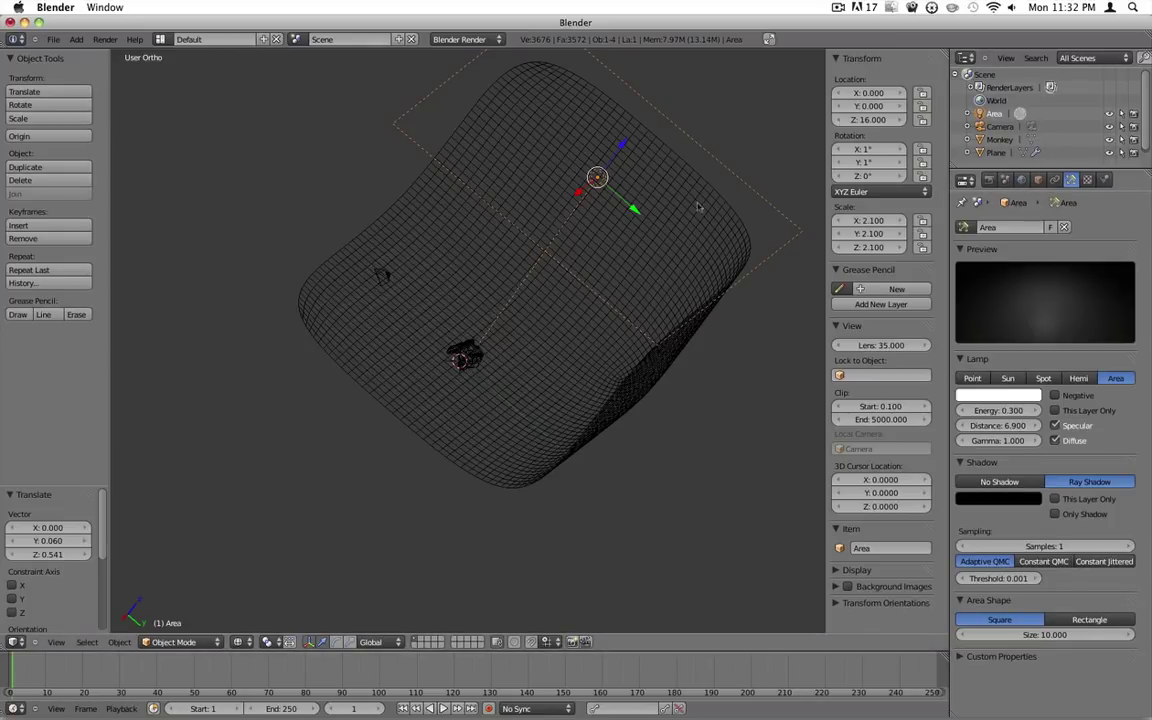
left_click(106, 42)
left_click(115, 48)
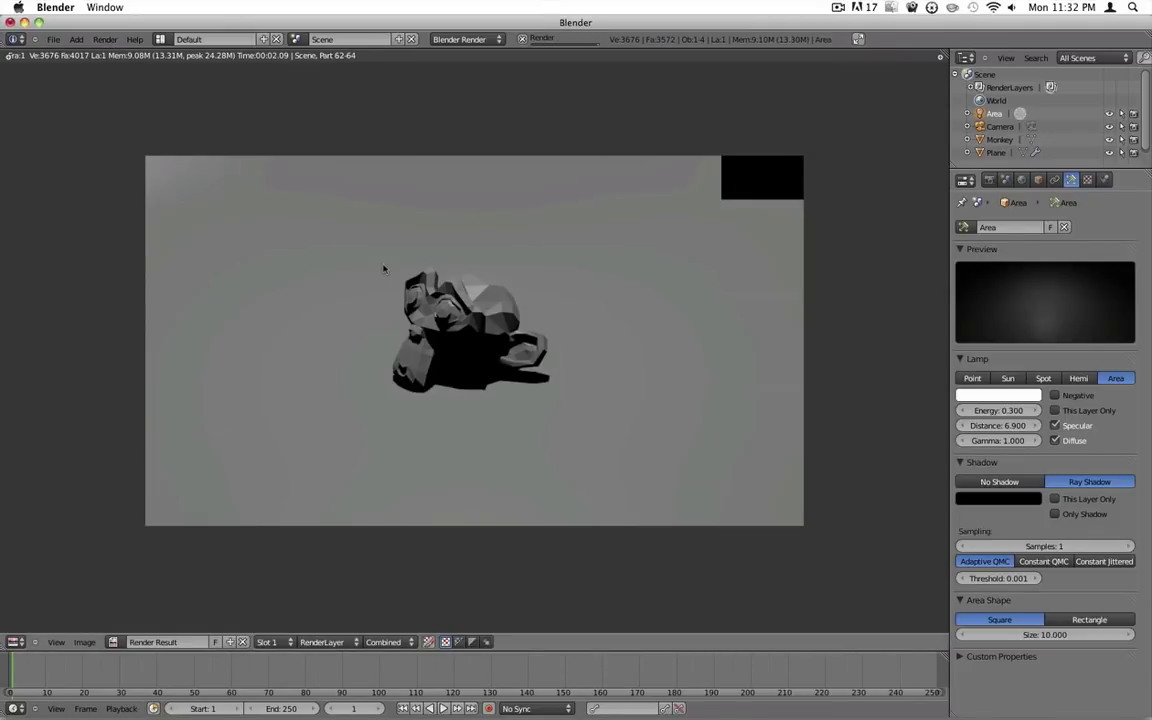
Enable Ambient Occlusion (factor 1.00) in the World settings and render a fresh test image
key("Escape")
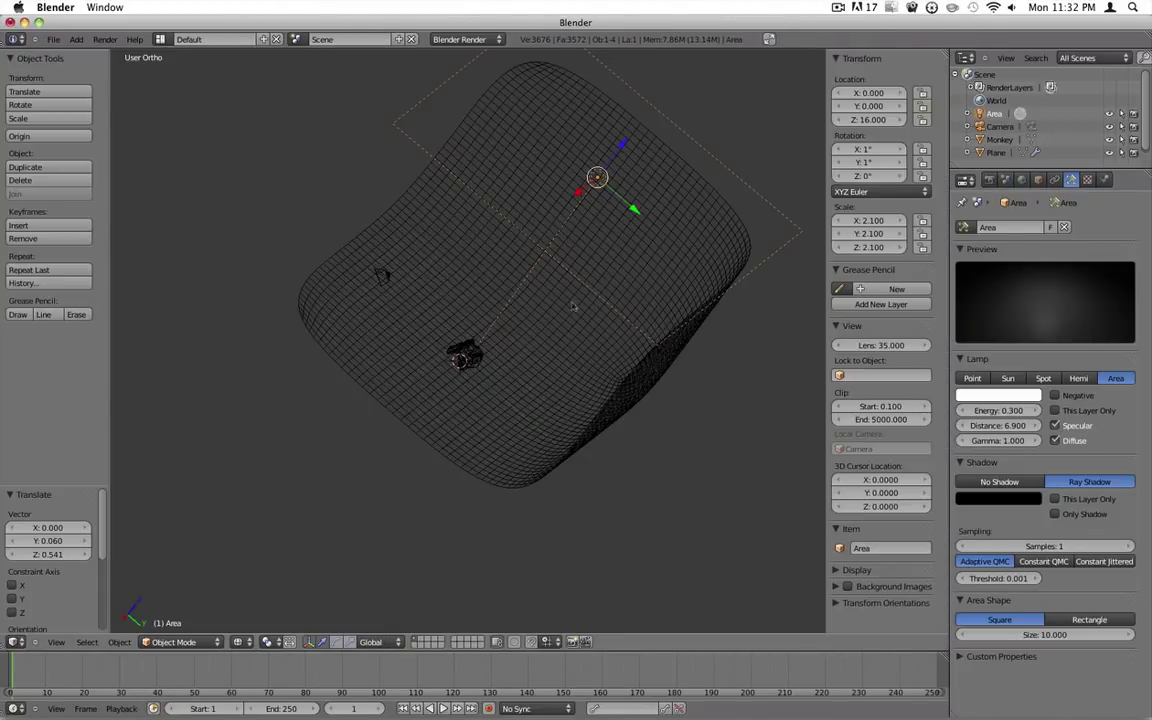
left_click(1022, 179)
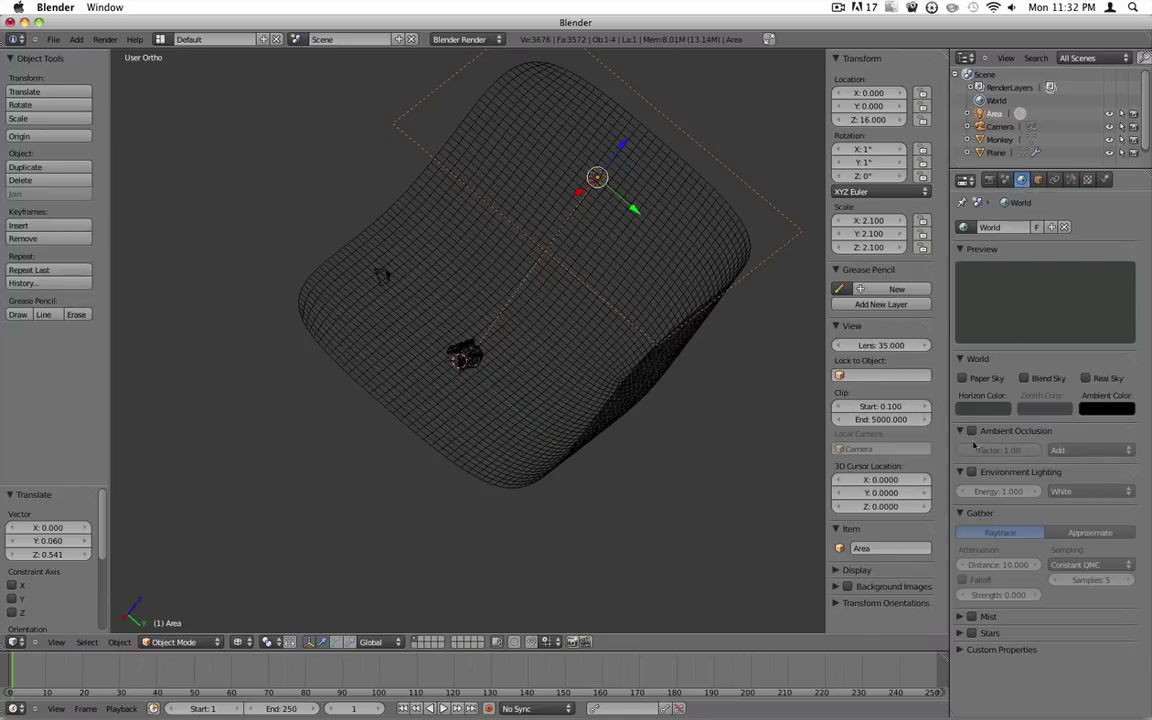
left_click(972, 431)
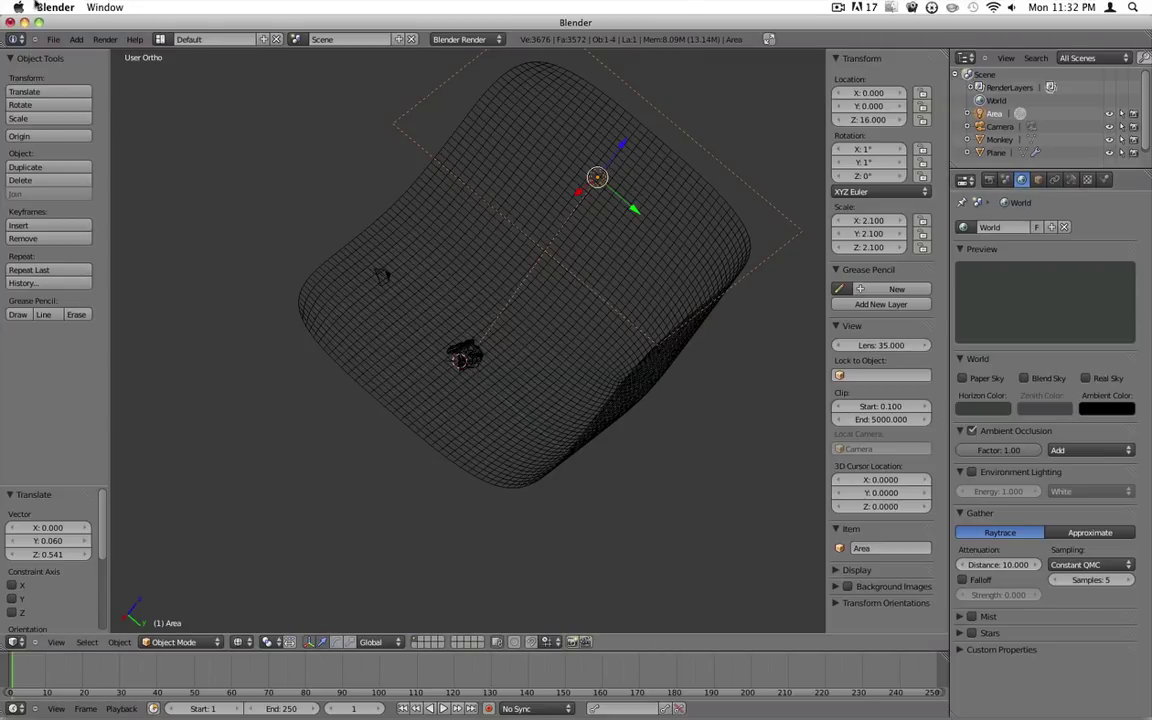
left_click(105, 39)
left_click(108, 54)
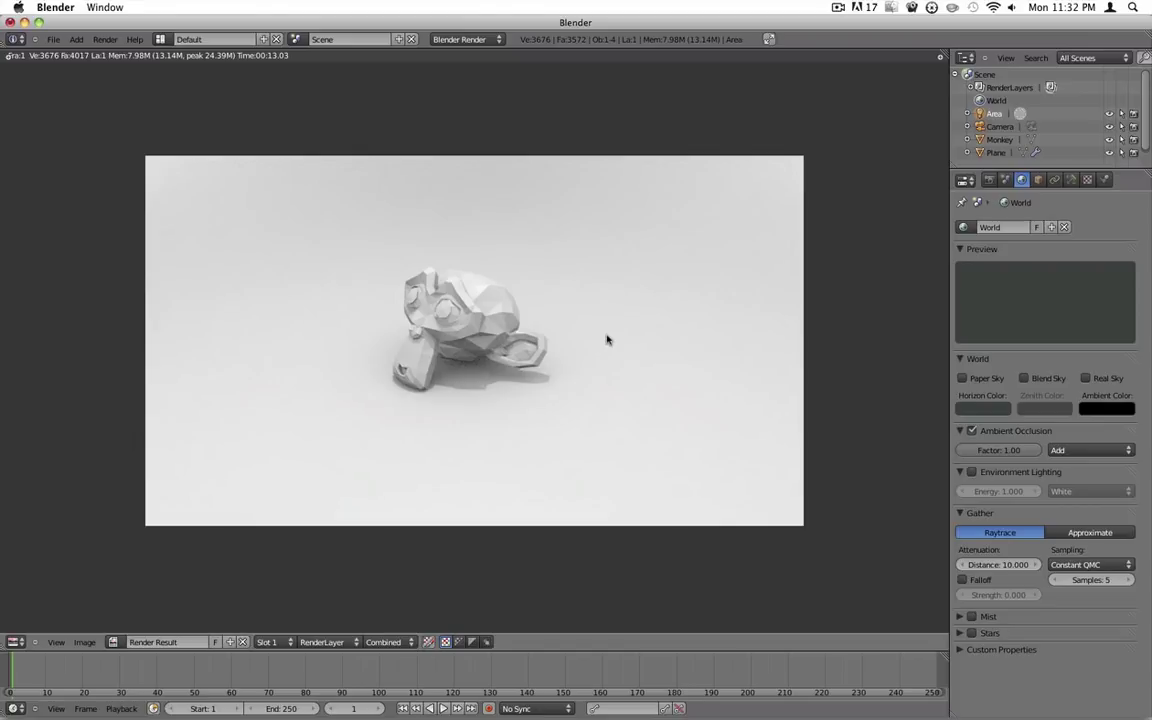
Add a new area lamp, Area.001, to the scene
key("Escape")
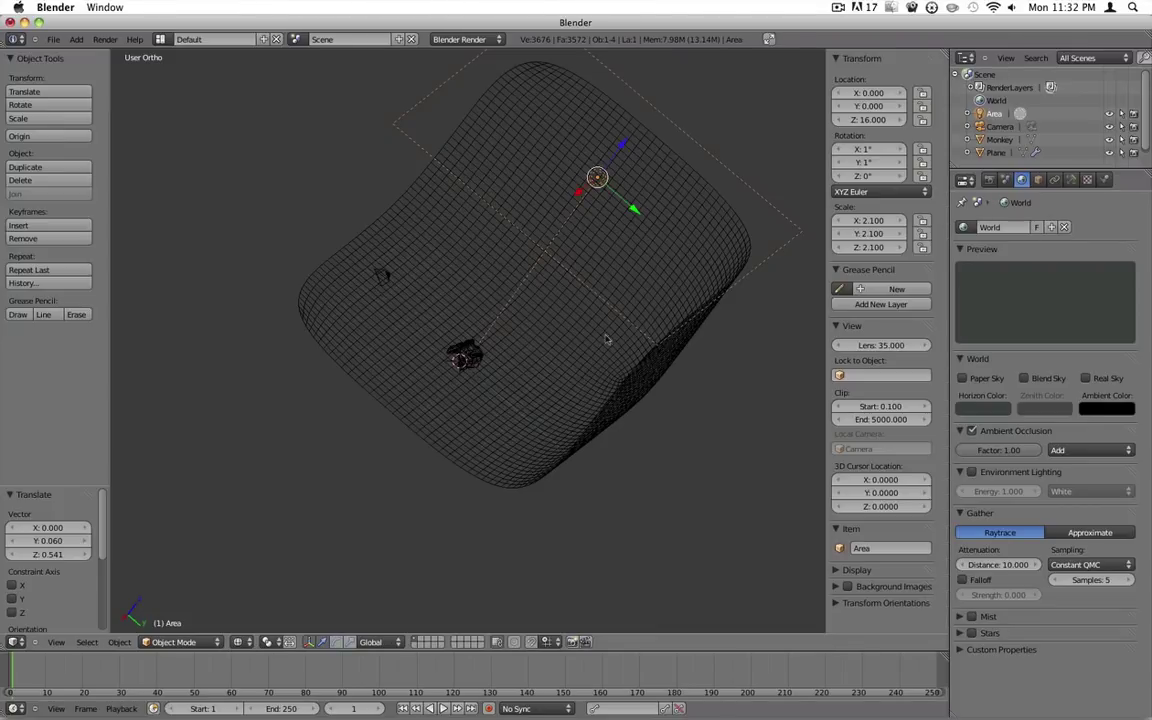
middle_click_drag(607, 334, 583, 264)
scroll(581, 264, "up", 4)
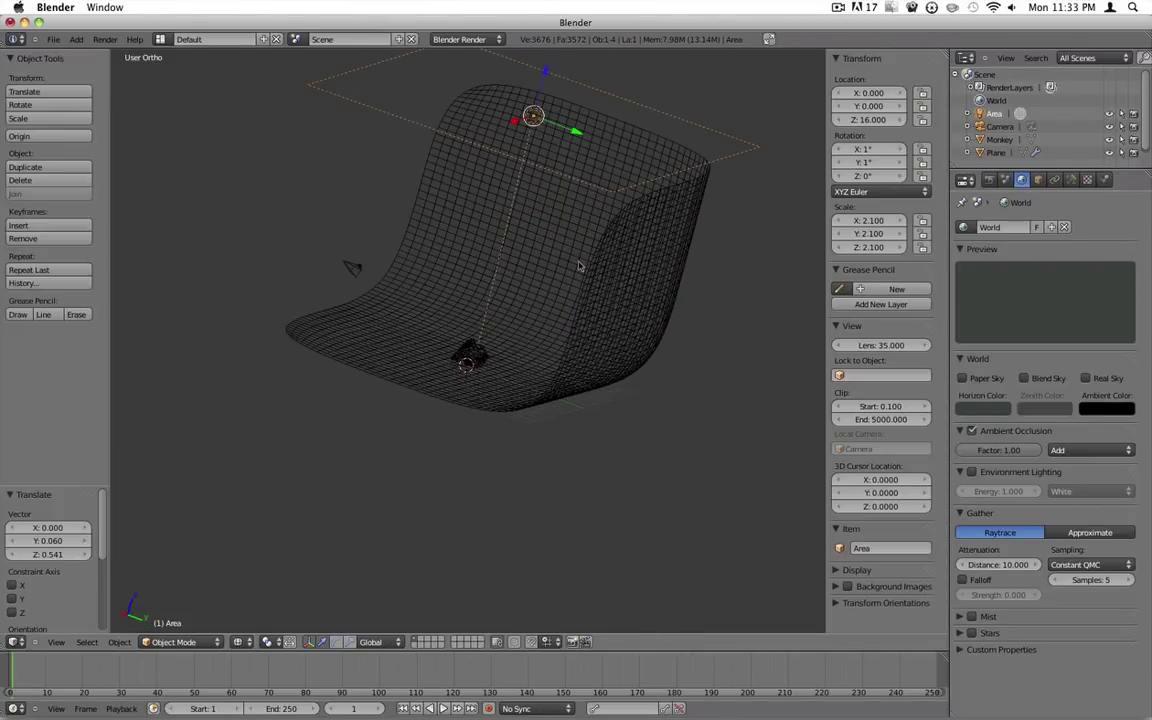
key("shift+a")
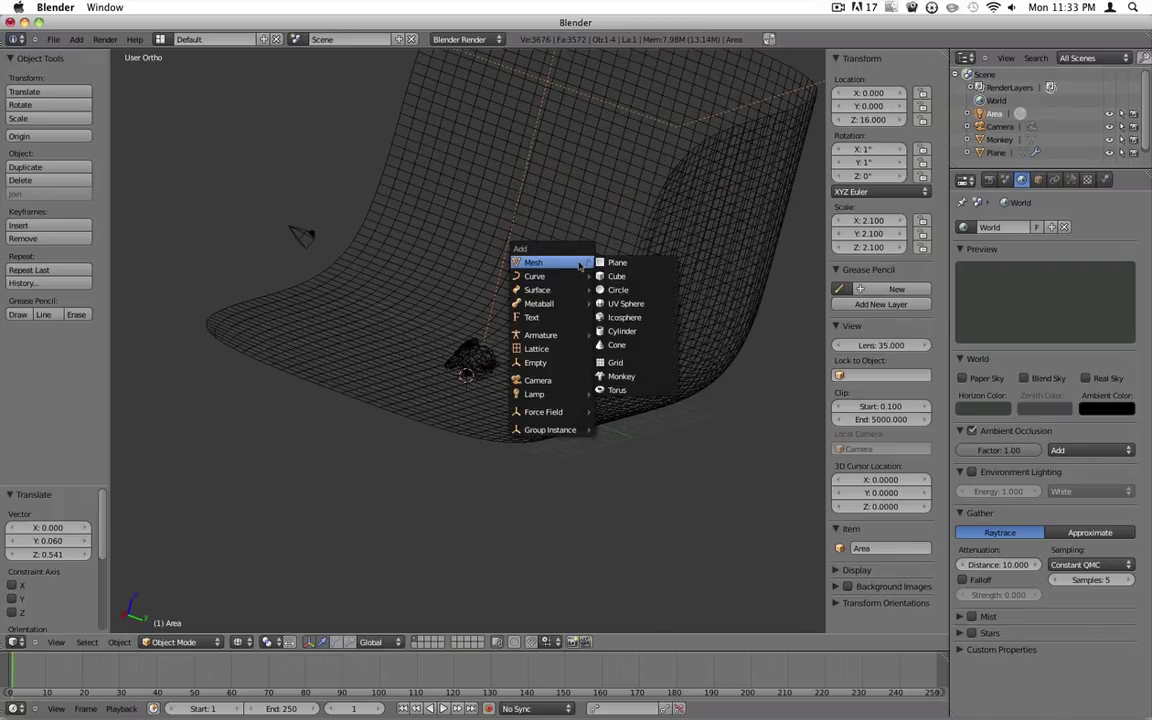
mouse_move(572, 398)
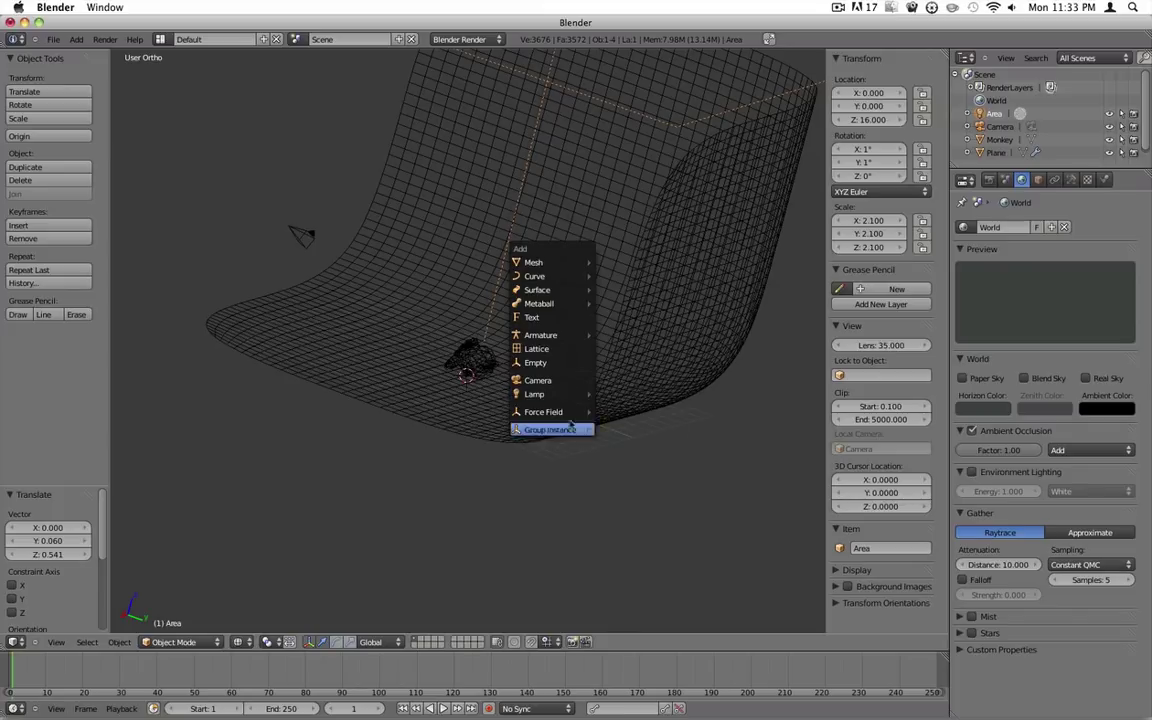
left_click(632, 453)
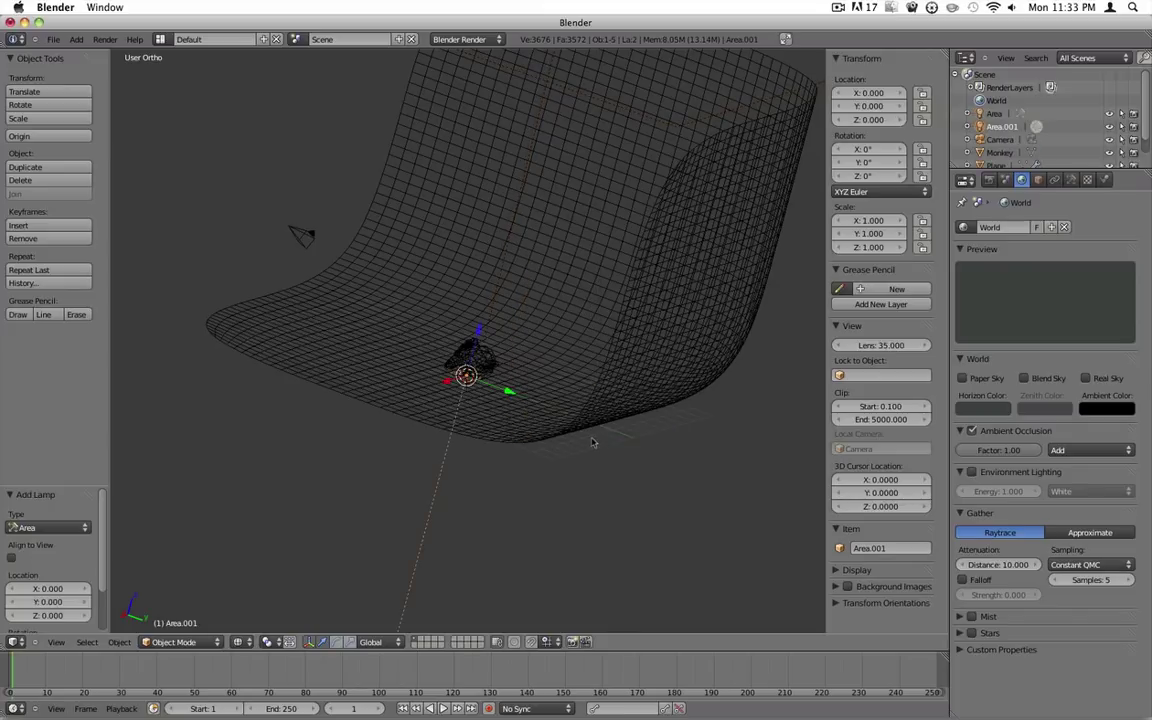
In front view, tilt the new Area.001 lamp by 55°
key("ctrl+KP_1")
key("KP_1")
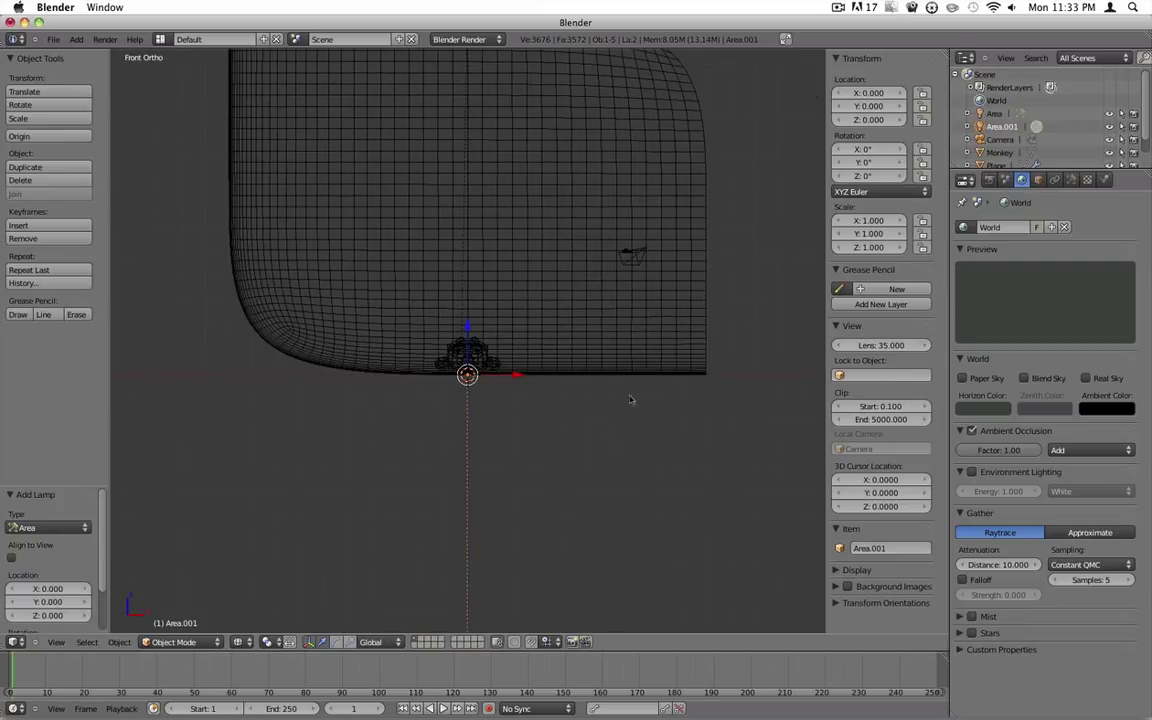
scroll(690, 252, "up", 2)
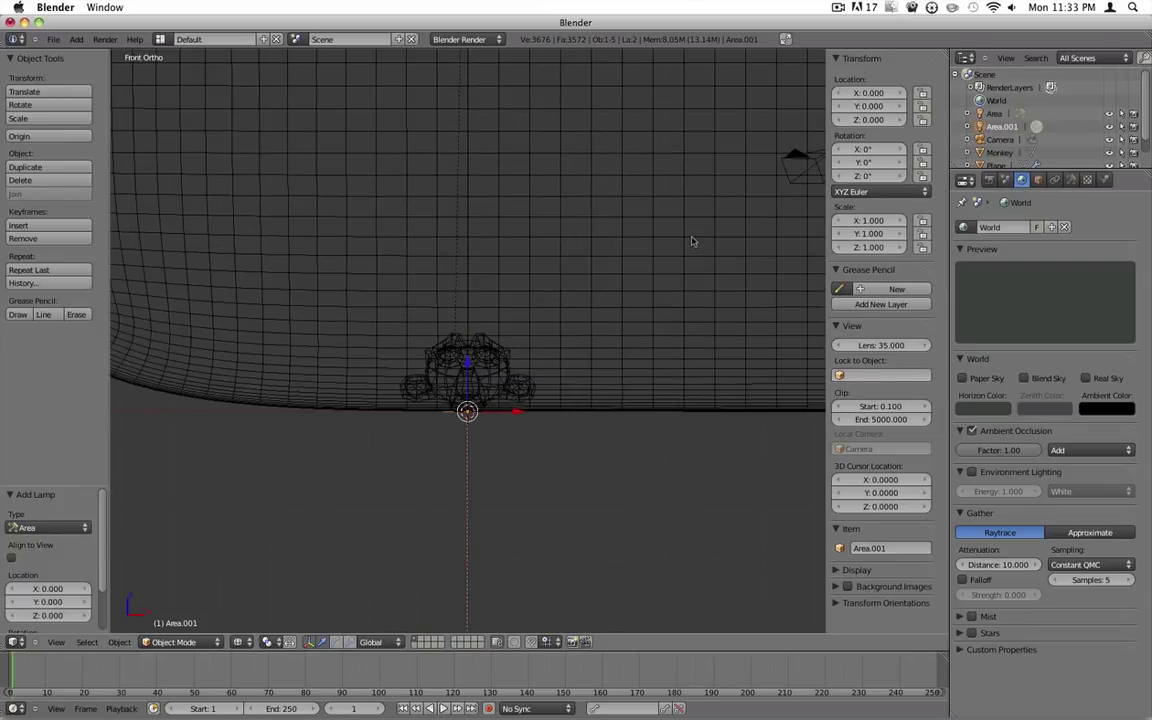
key("r")
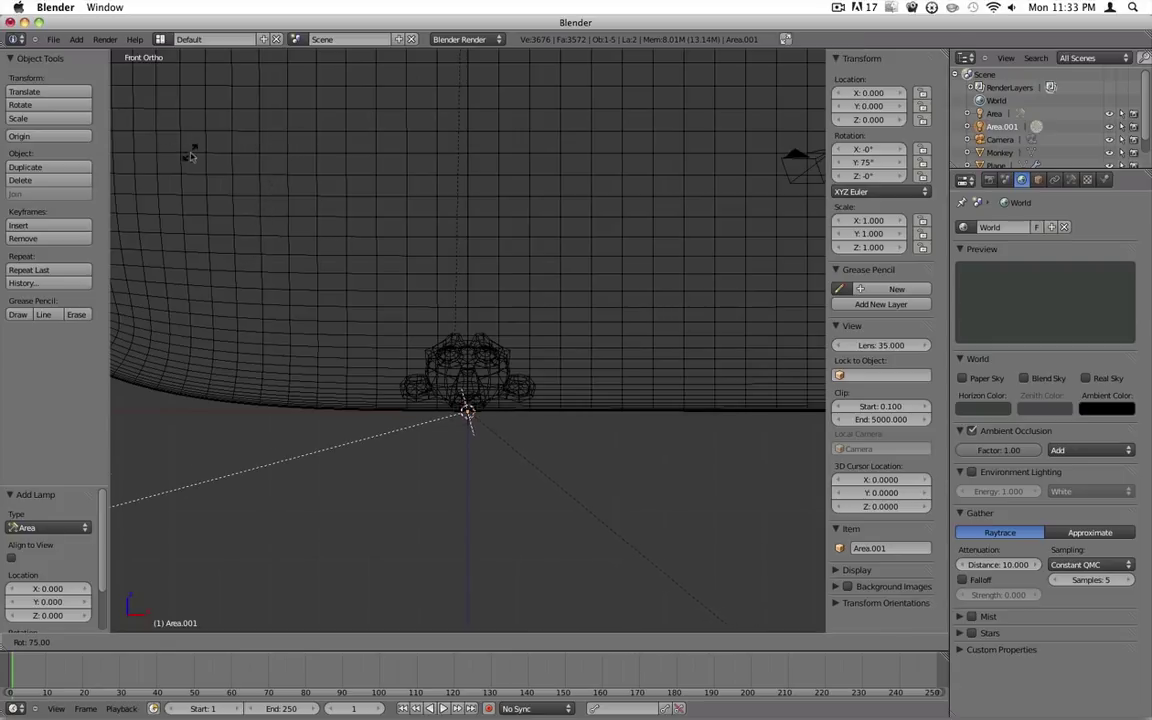
left_click(282, 527)
scroll(520, 411, "down", 3)
middle_click_drag(495, 387, 443, 483, "shift")
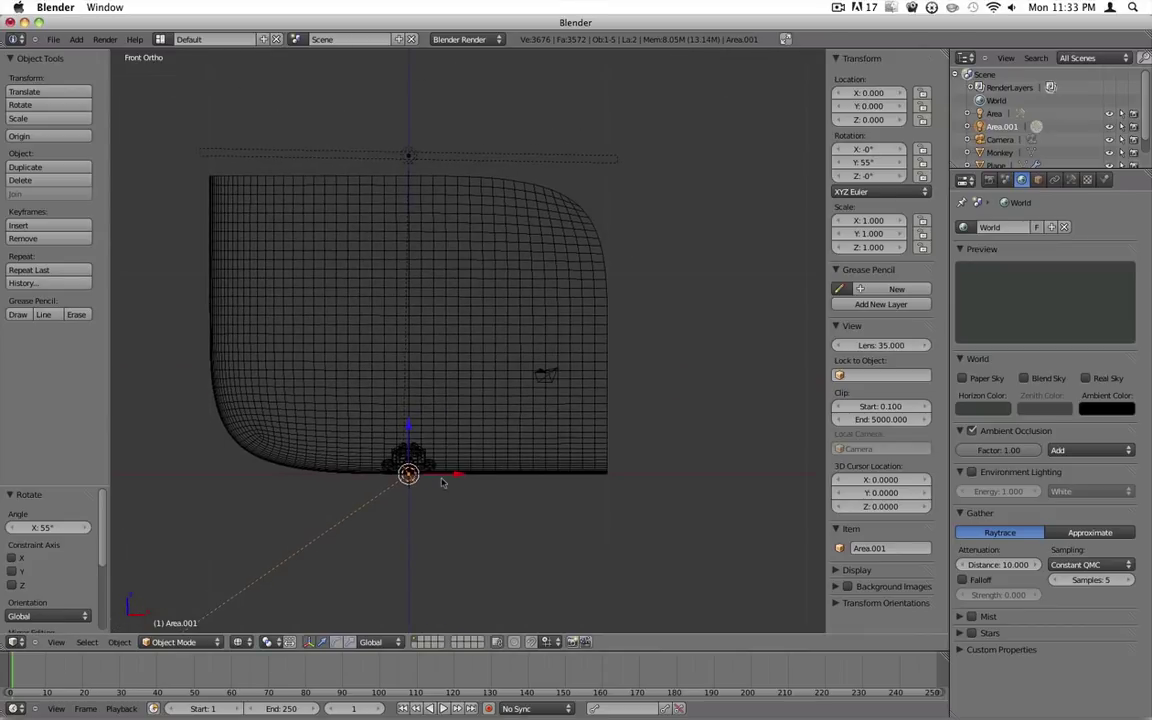
Move Area.001 to X 11, Z 7 and tilt it 5° more to 60° on Y
key("g")
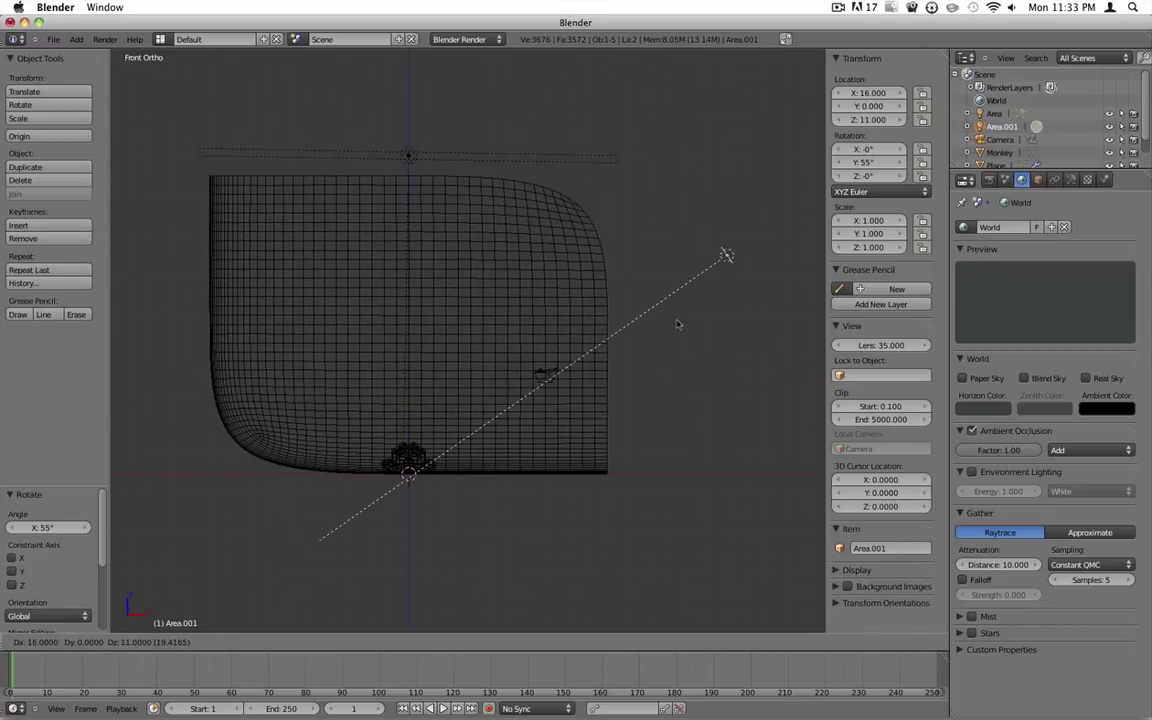
left_click(668, 321)
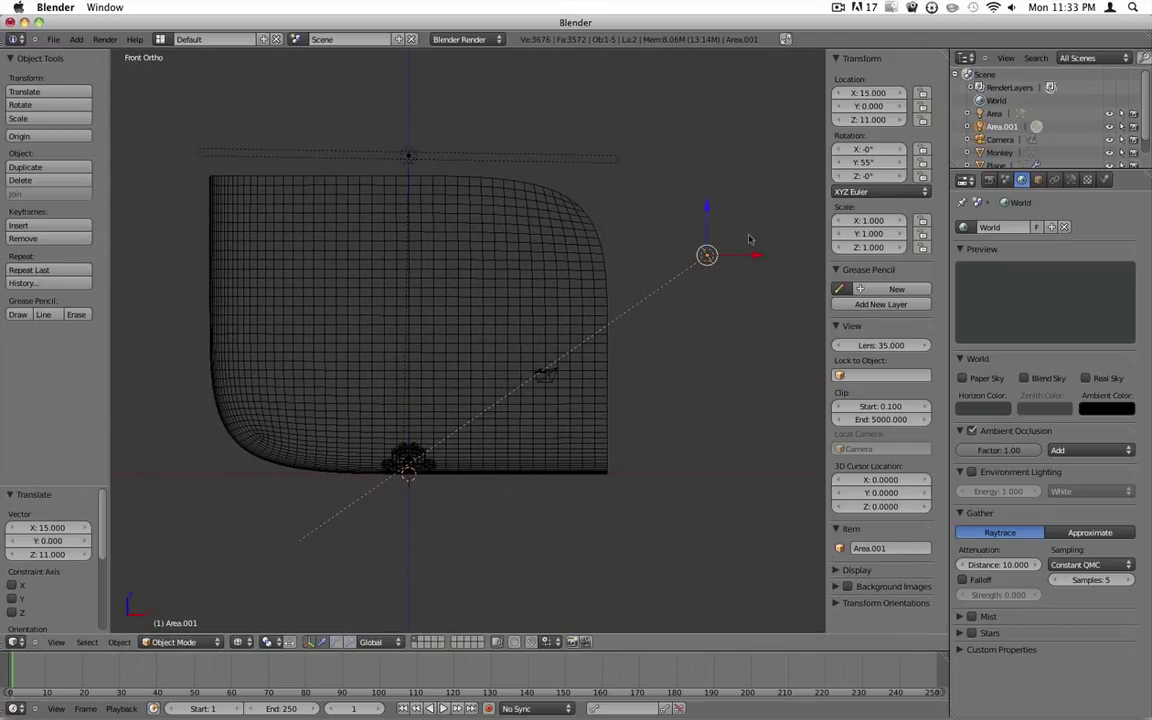
key("g")
left_click(702, 280)
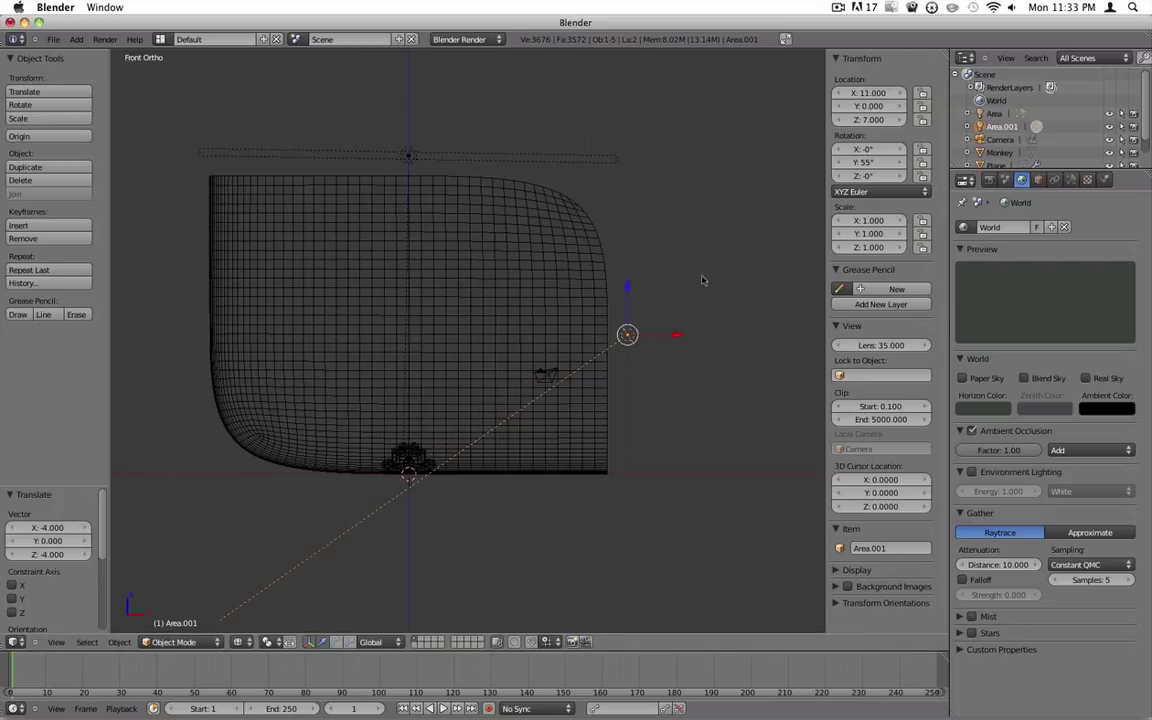
key("r")
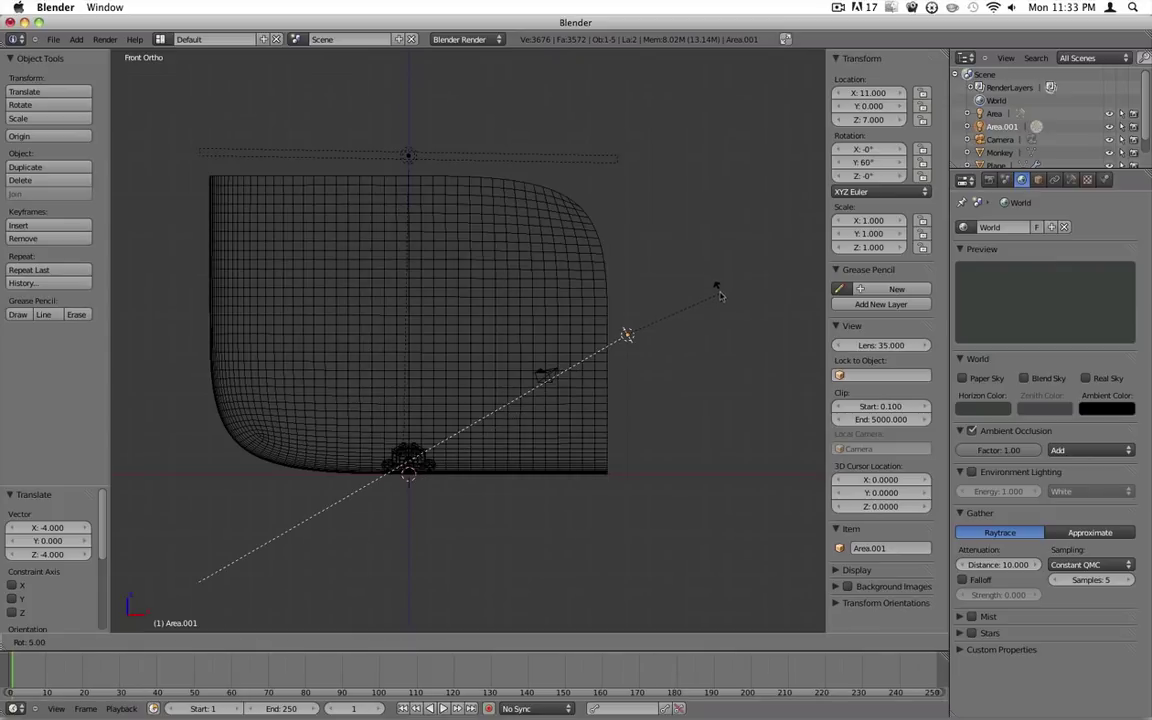
key("Return")
scroll(650, 277, "up", 2)
middle_click_drag(650, 277, 490, 436)
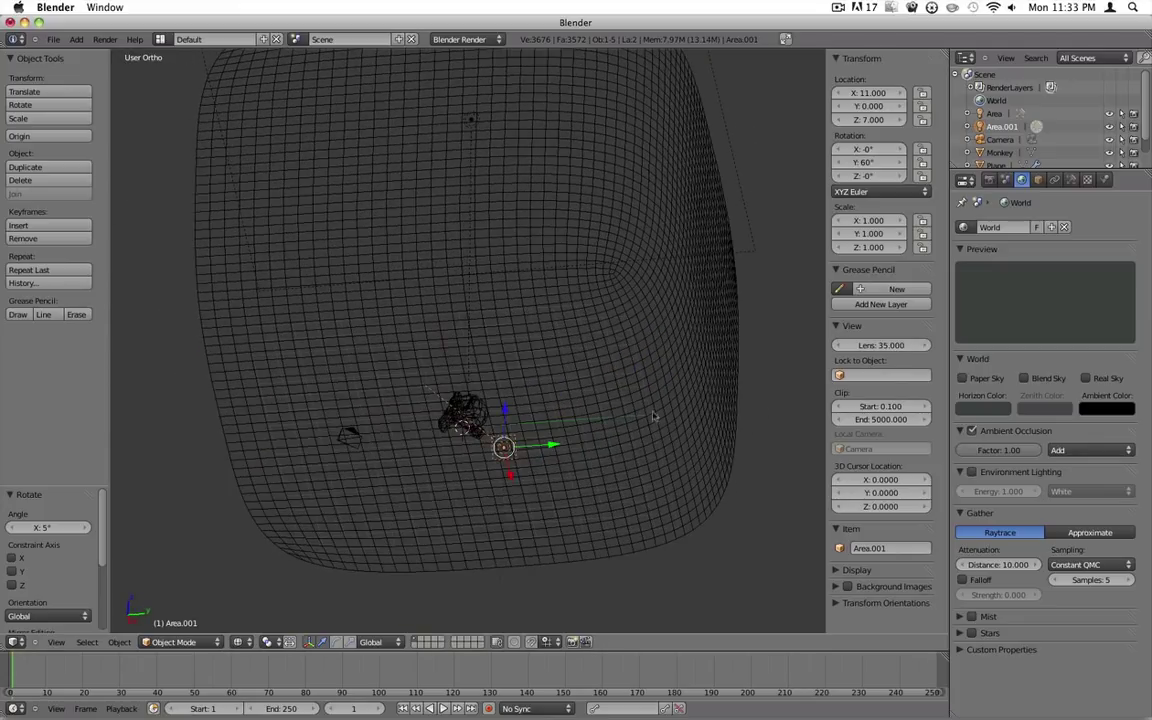
middle_click_drag(400, 438, 597, 360)
key("KP_1")
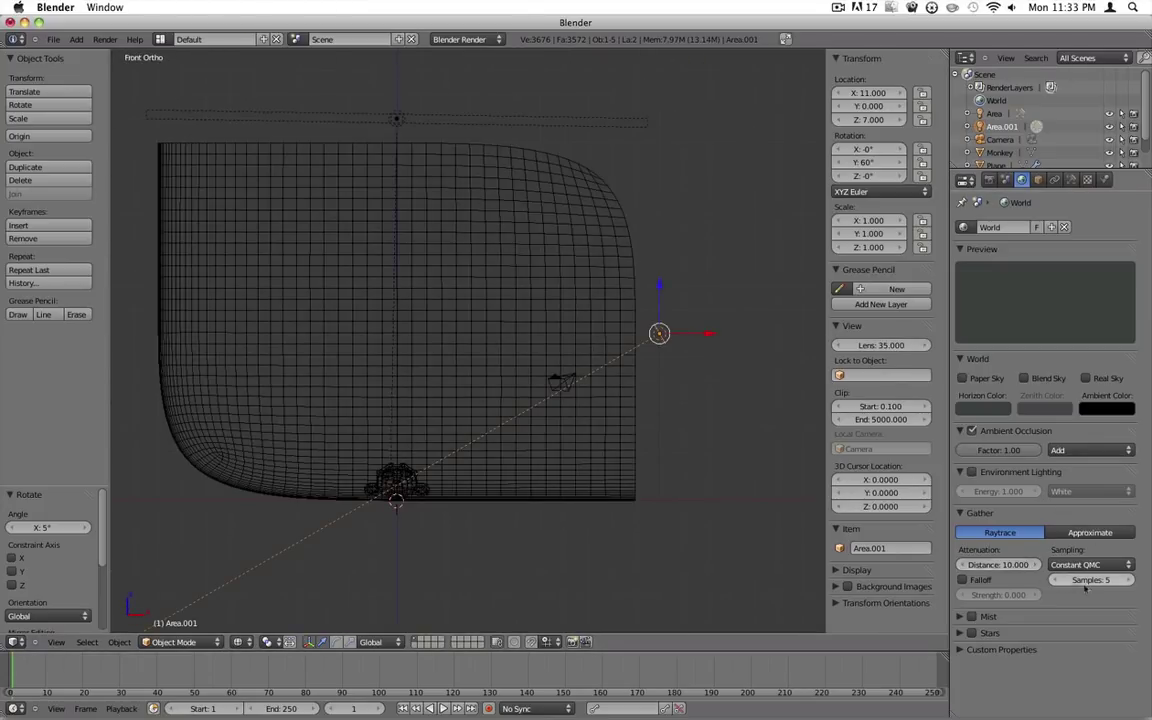
In Area.001's lamp settings, set Distance to 11.9 and Energy to 0.1
left_click(1071, 179)
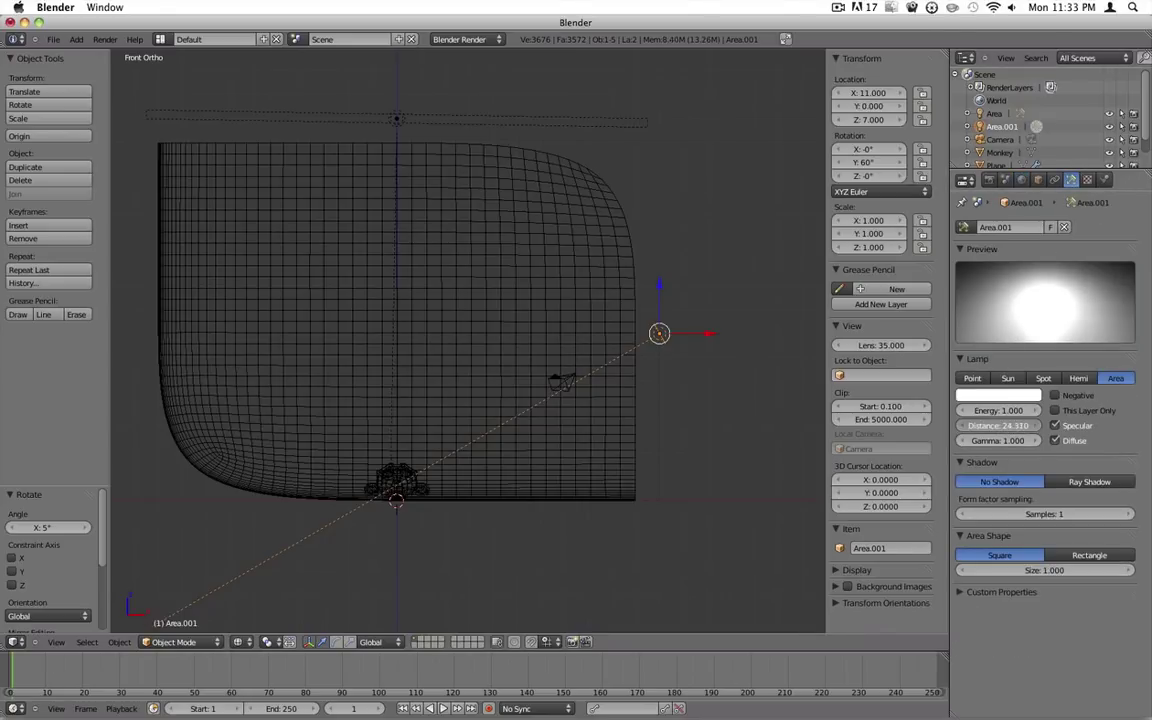
left_click_drag(1010, 425, 875, 425)
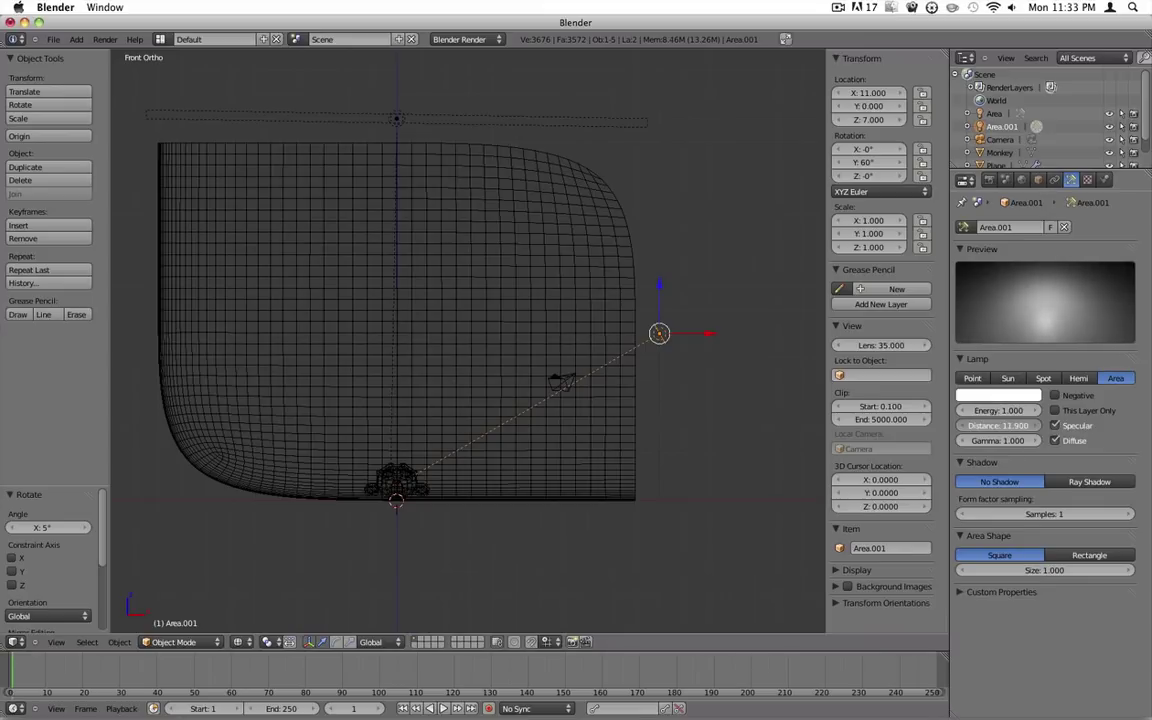
left_click_drag(875, 425, 875, 425)
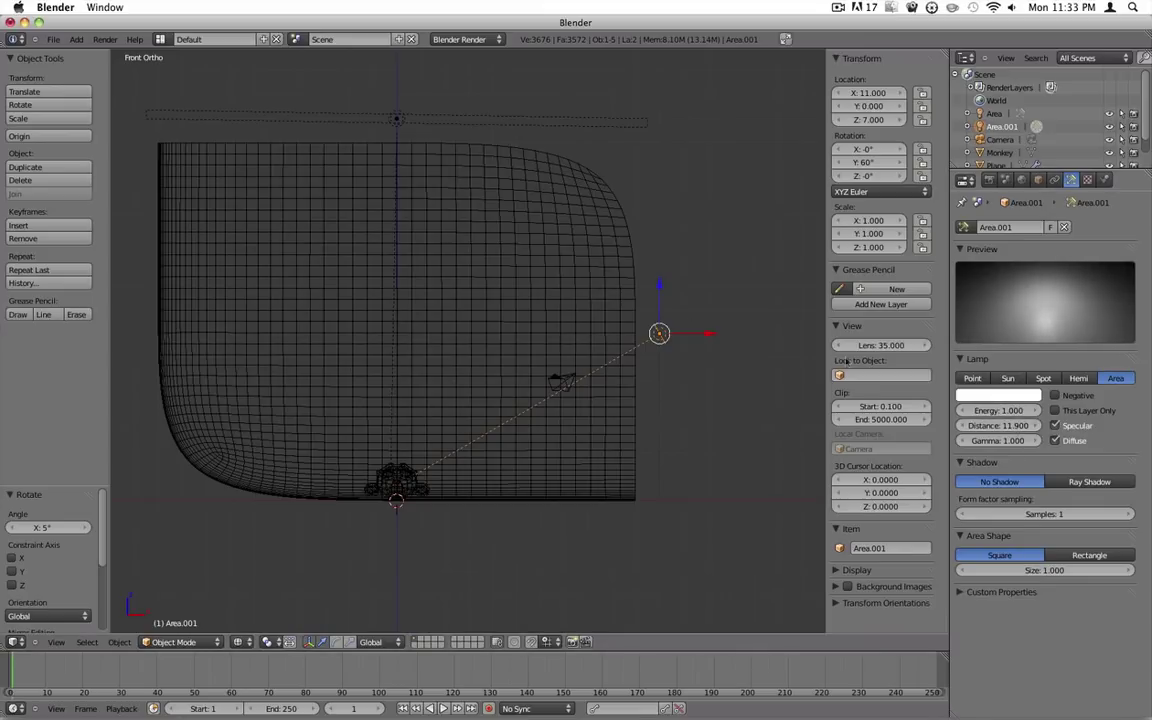
left_click(998, 394)
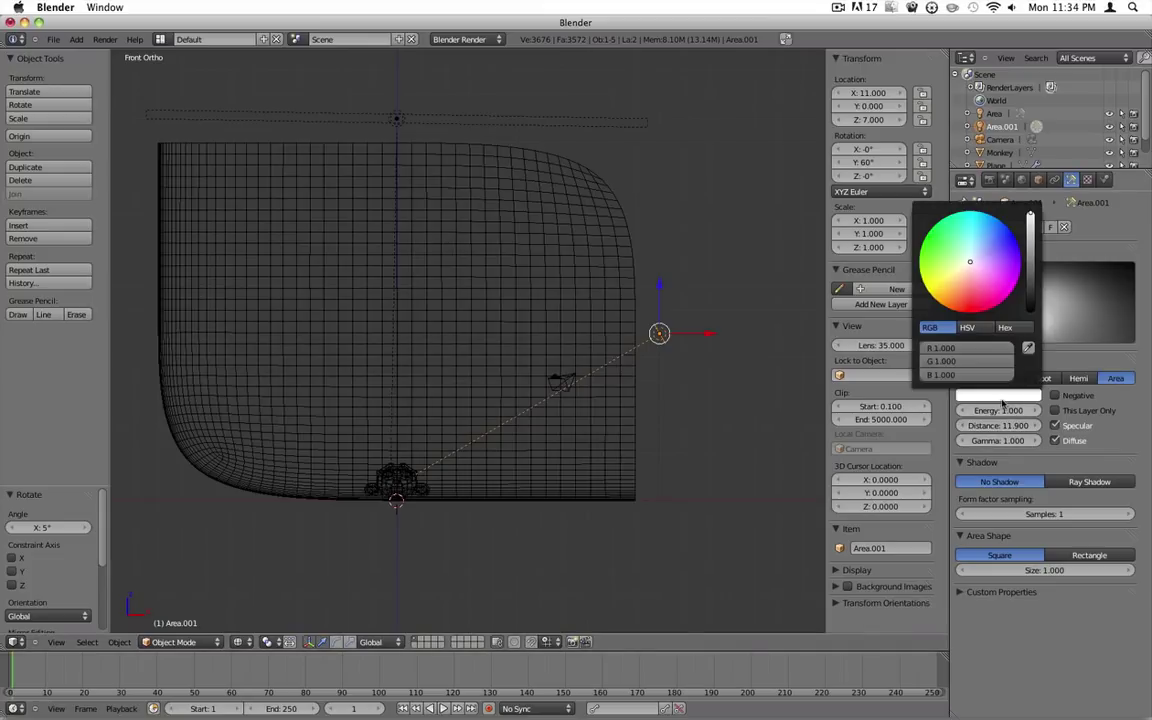
left_click(1008, 411)
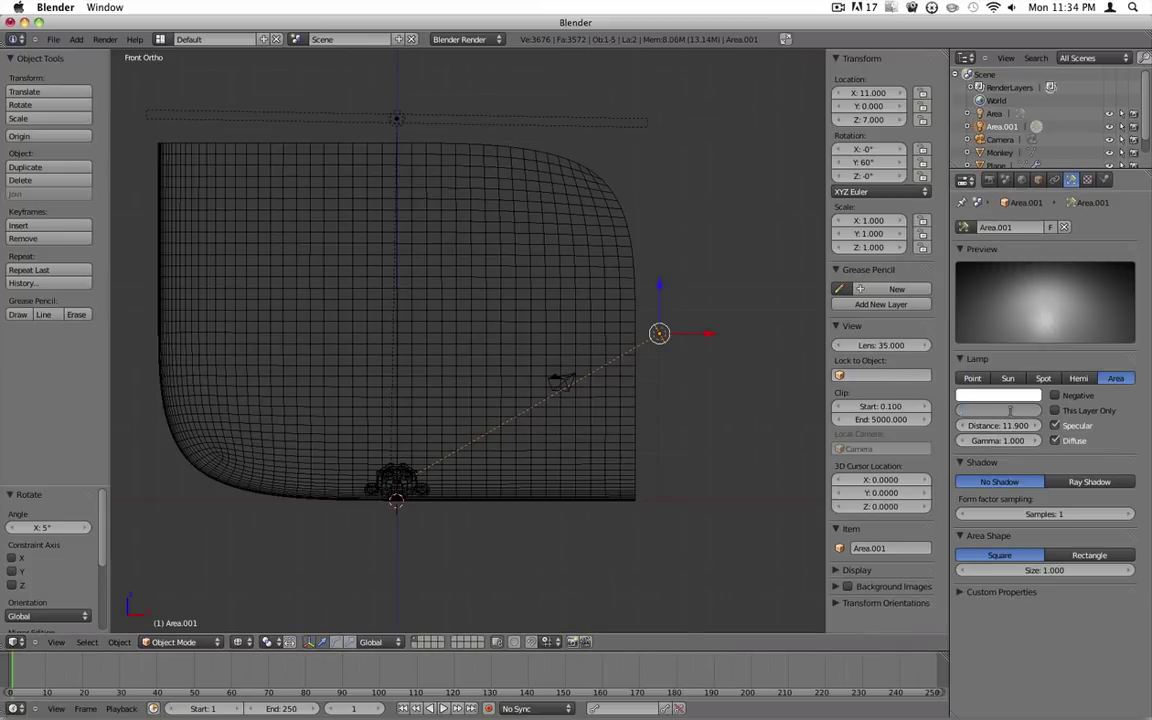
type("0.1")
key("Return")
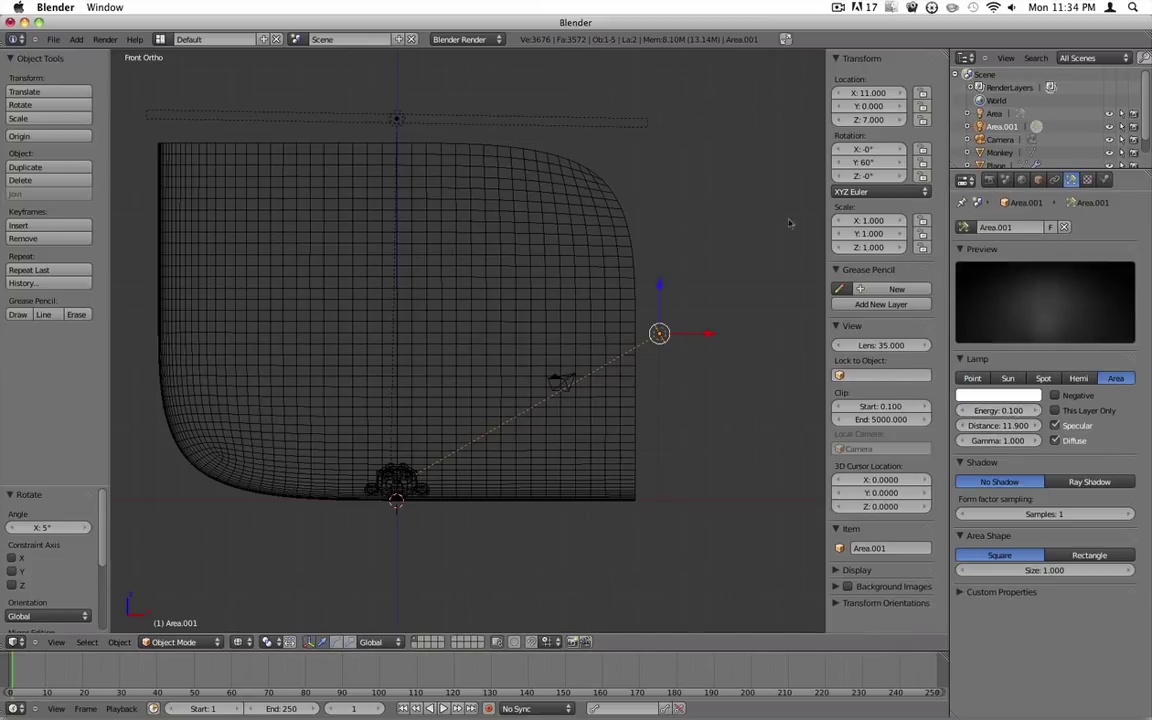
middle_click_drag(597, 285, 593, 290)
key("KP_7")
scroll(612, 294, "down", 2)
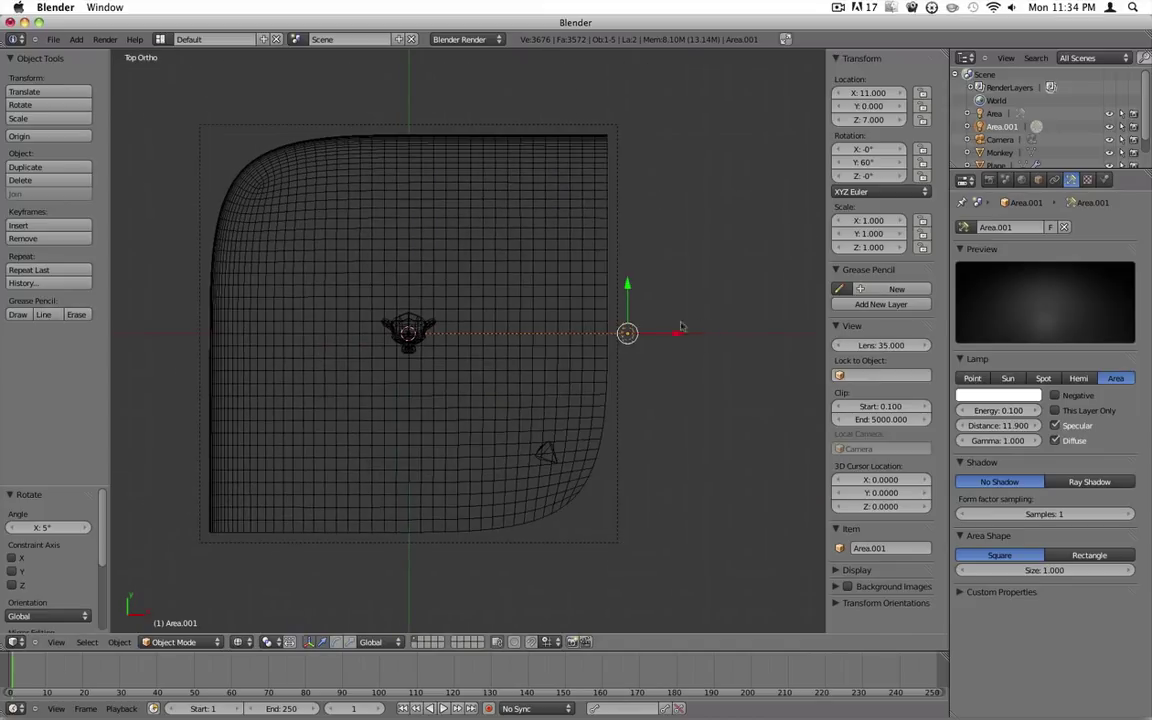
scroll(555, 300, "down", 2, "shift")
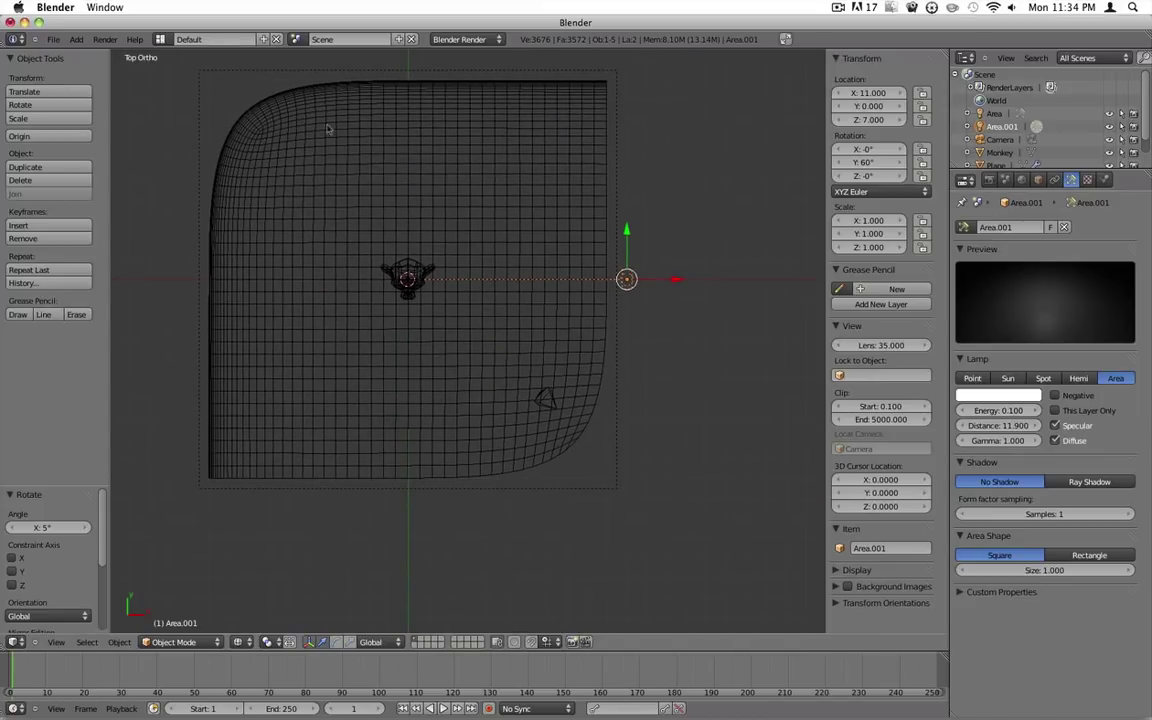
left_click(105, 39)
left_click(110, 50)
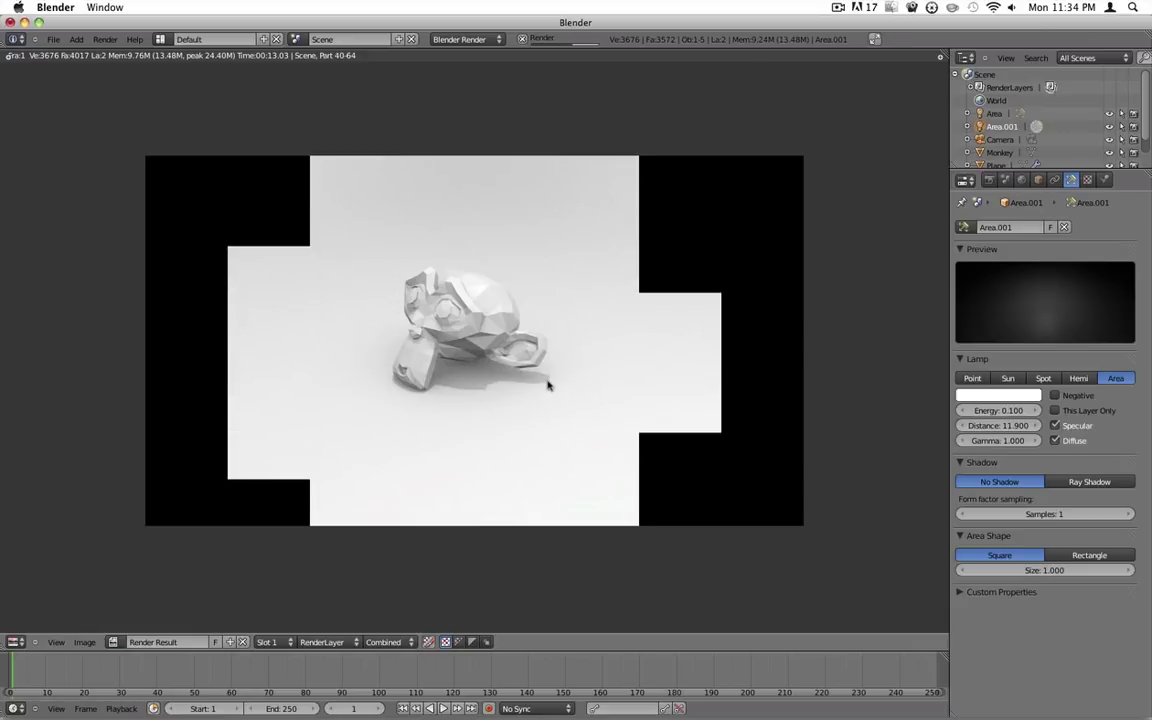
key("Escape")
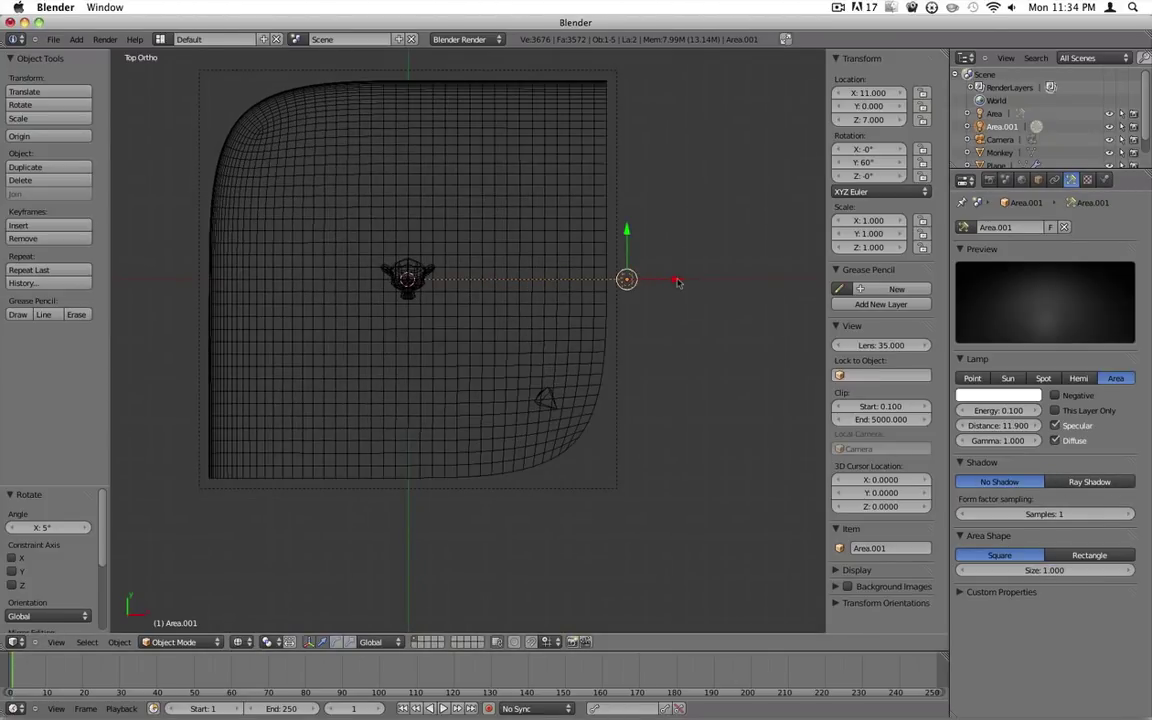
left_click(1094, 486)
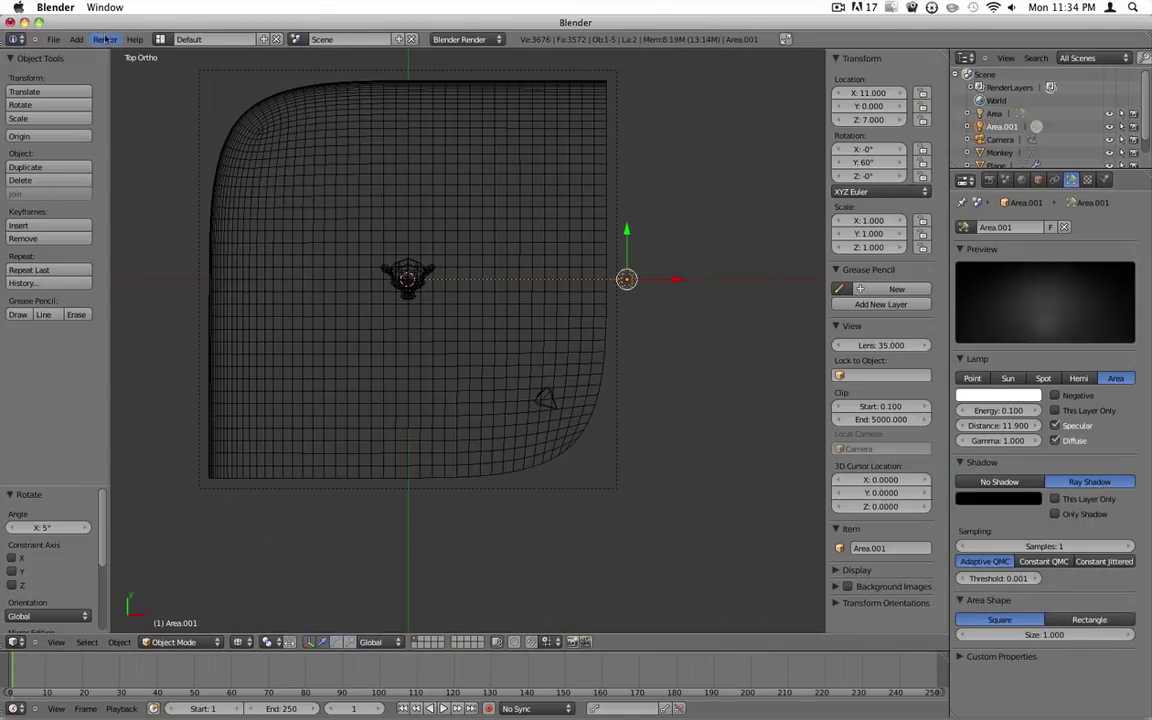
left_click(105, 38)
left_click(104, 47)
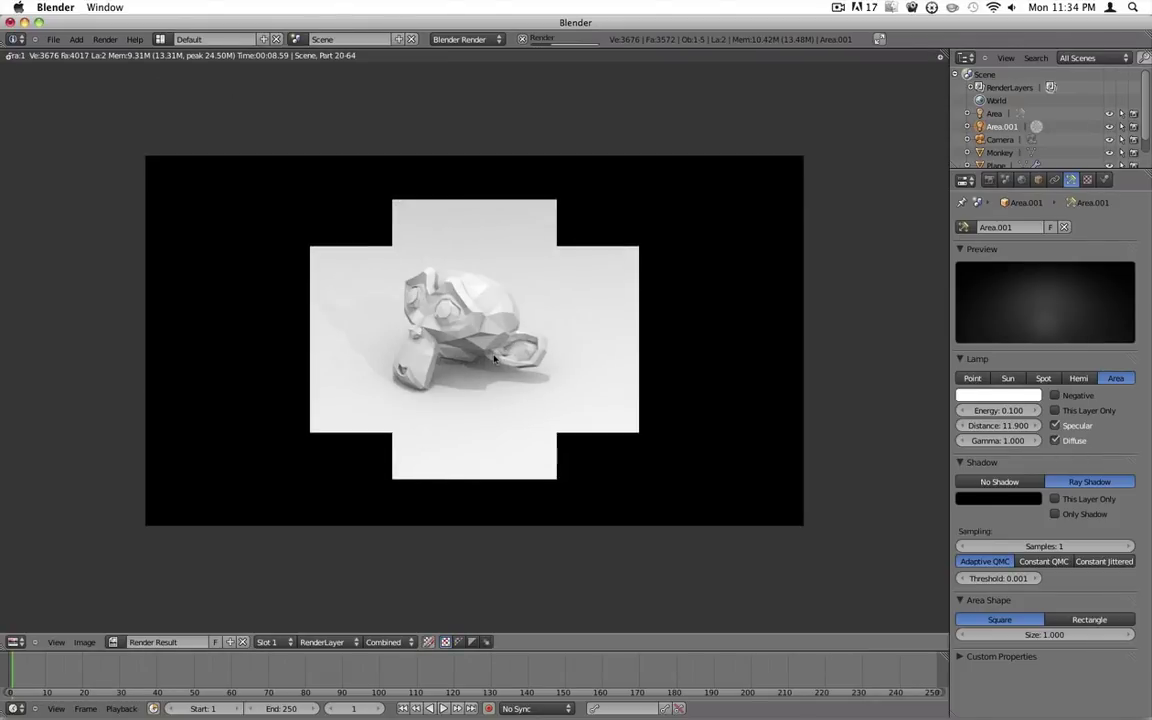
key("Escape")
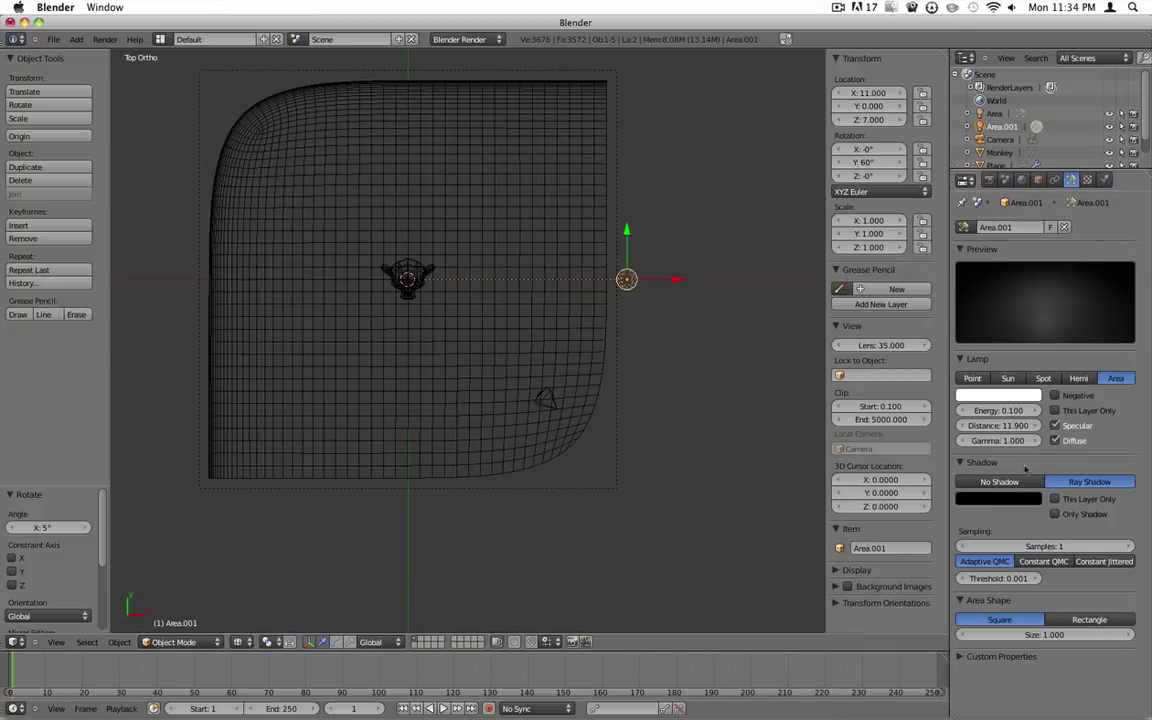
left_click(999, 482)
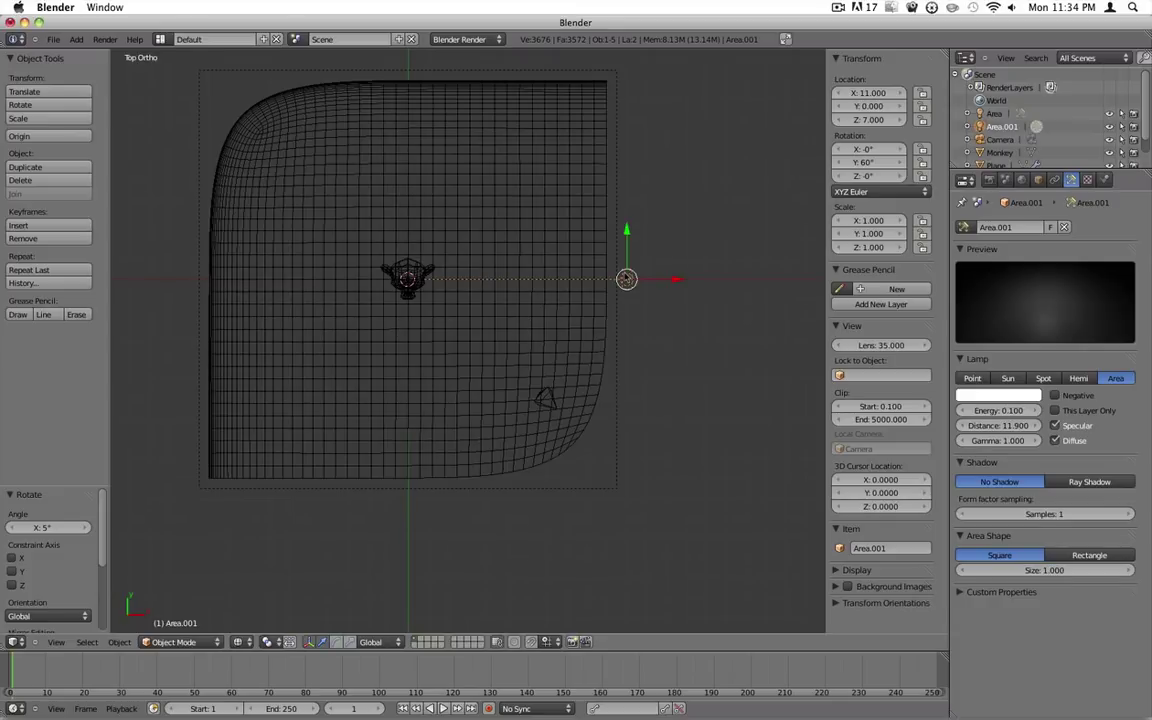
Duplicate Area.001 as Area.002, place it at X 0, Y -11, and rotate it -90°
key("shift+d")
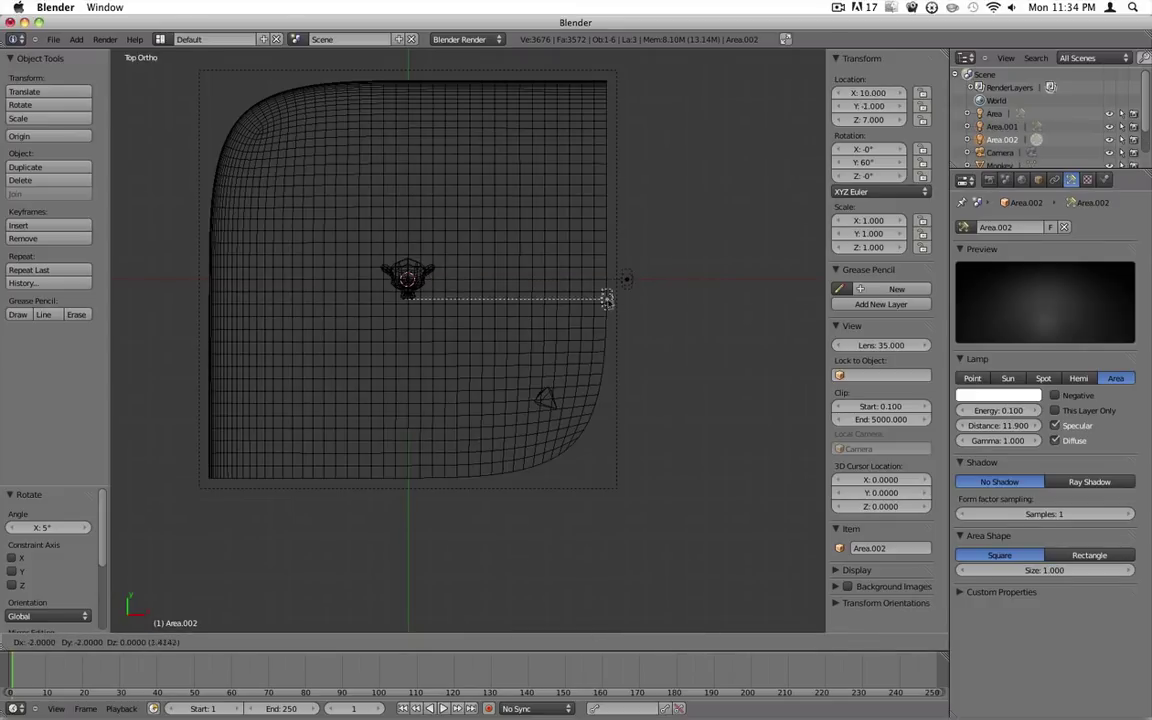
left_click(468, 445)
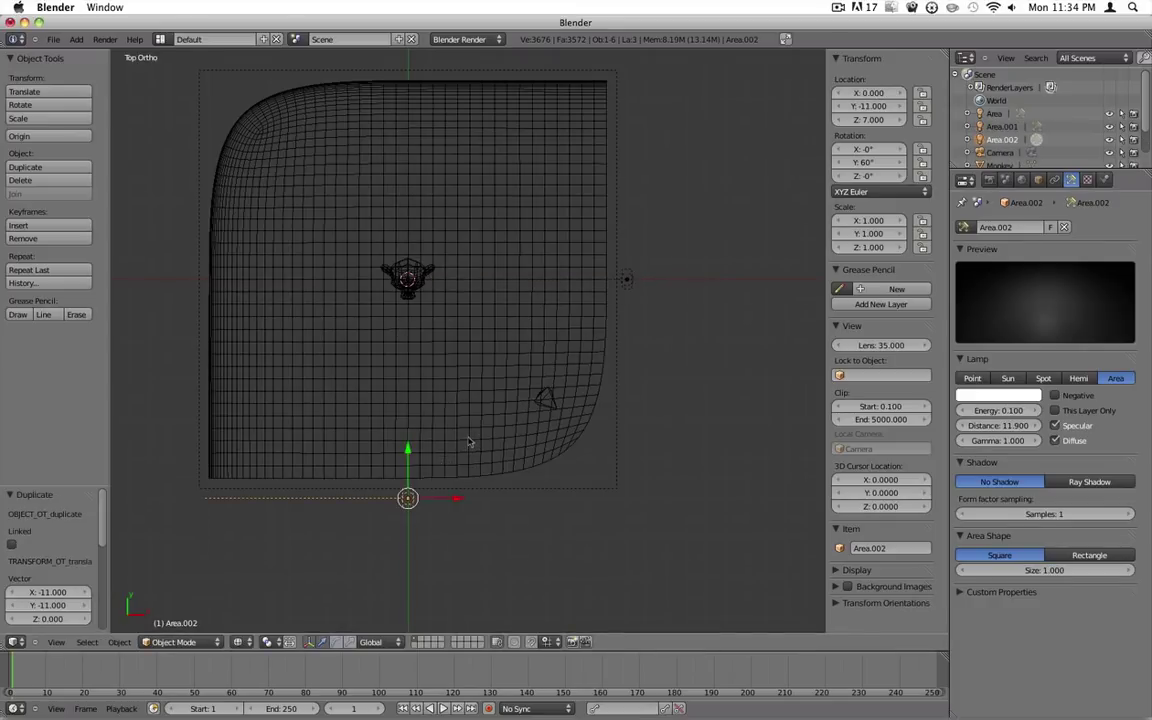
key("r")
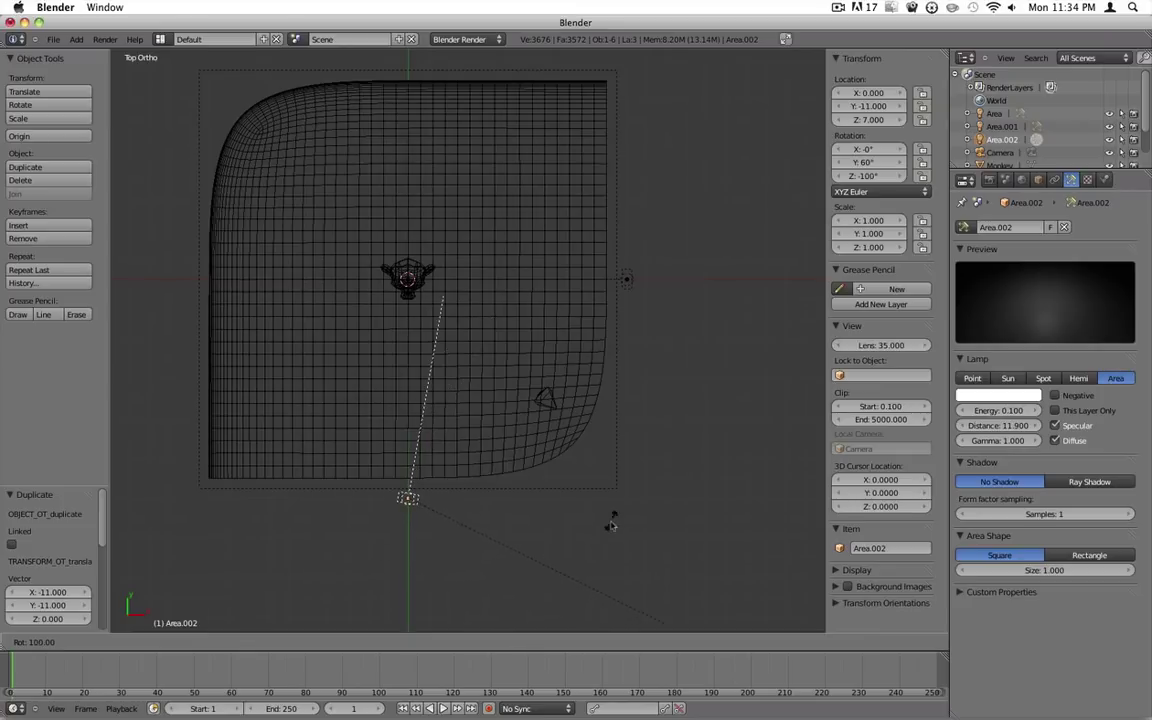
left_click(624, 346)
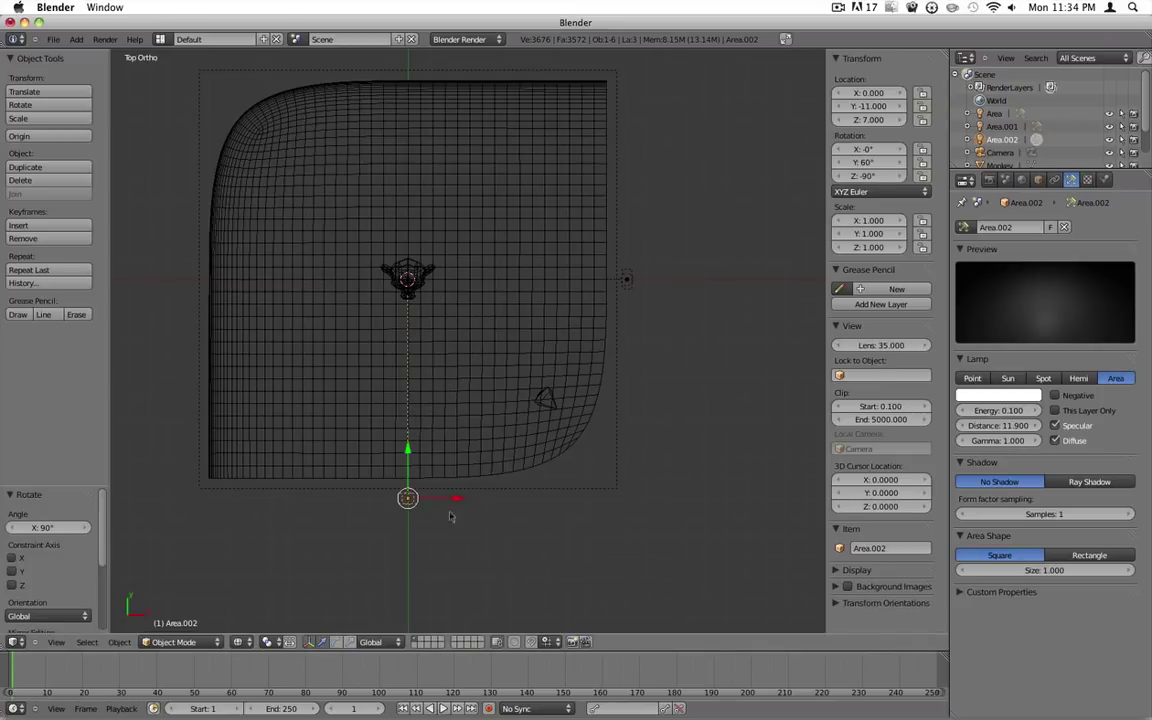
Render the scene lit by the area lamps
middle_click_drag(451, 517, 401, 318)
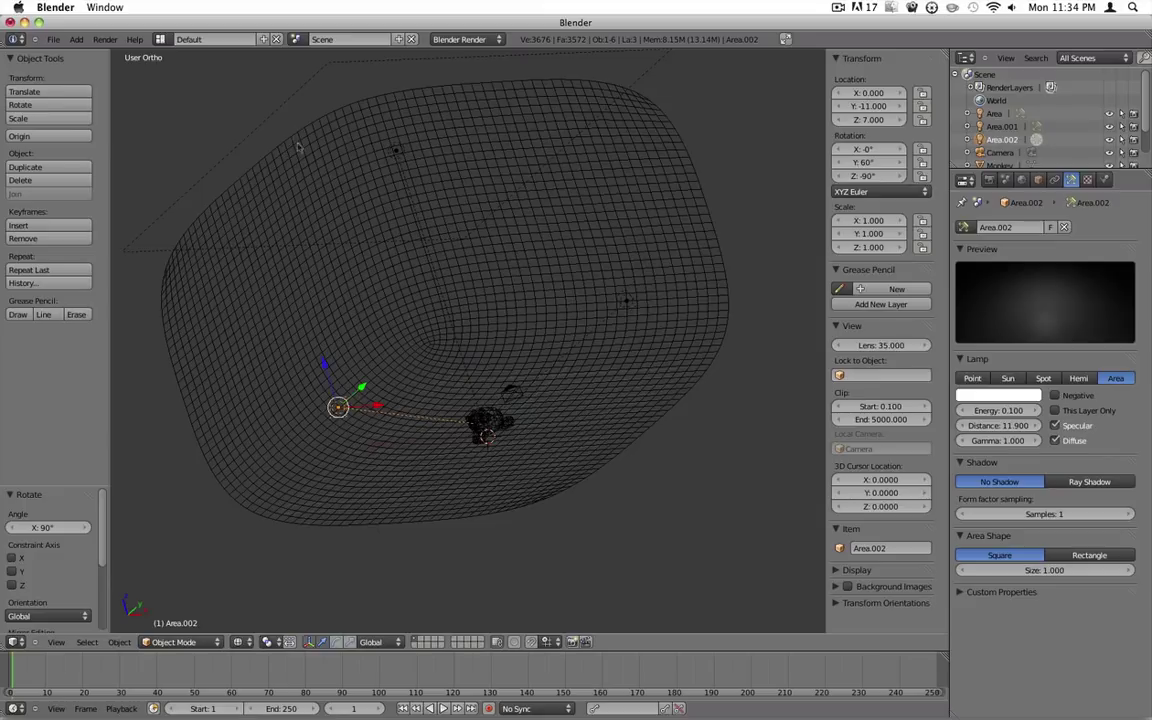
left_click(105, 39)
left_click(118, 51)
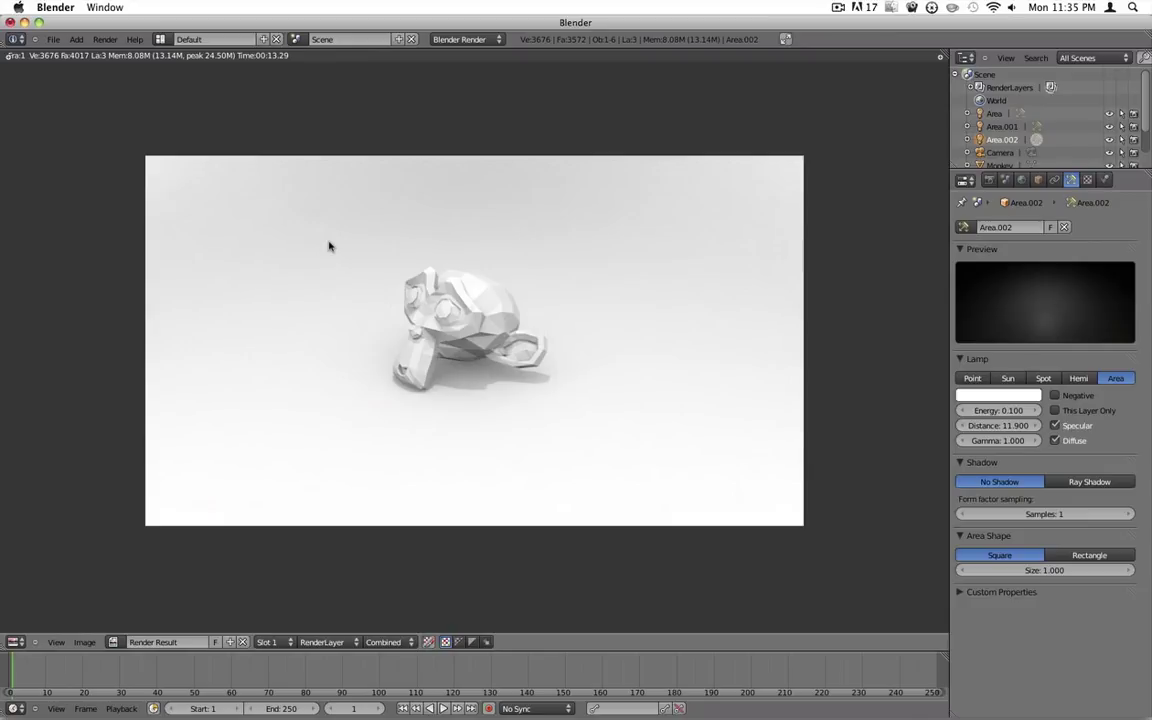
Tint the Area.001 lamp's light blue
key("Escape")
right_click(632, 306)
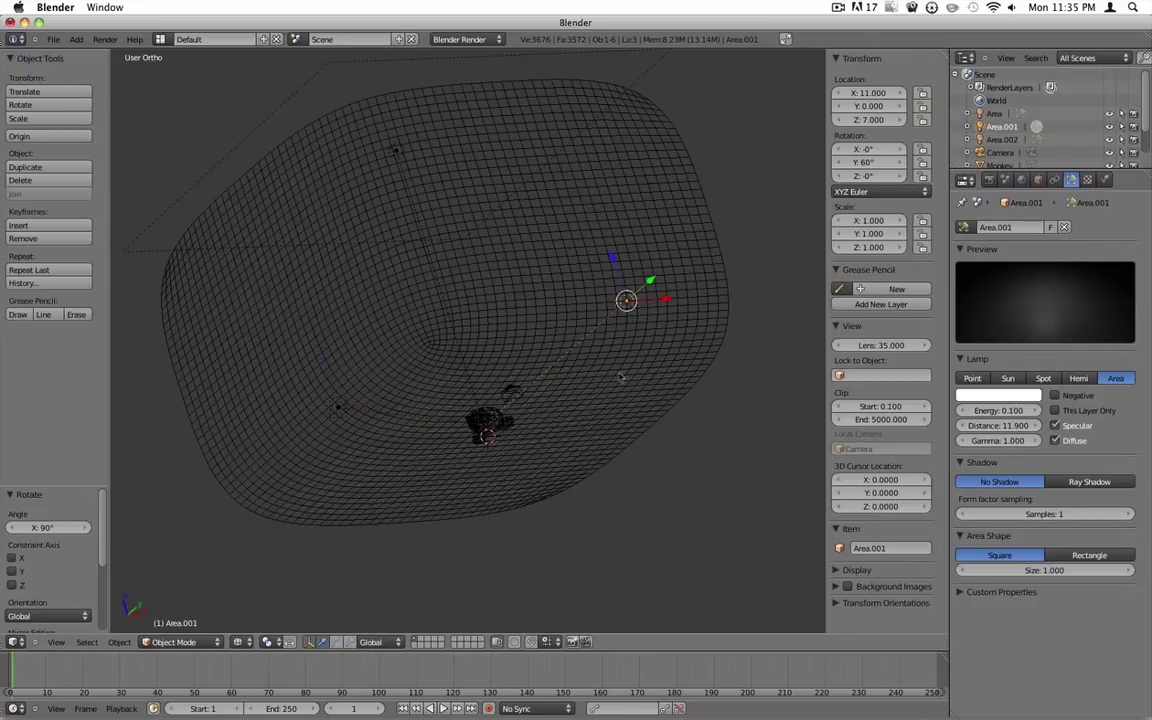
middle_click_drag(632, 306, 611, 402)
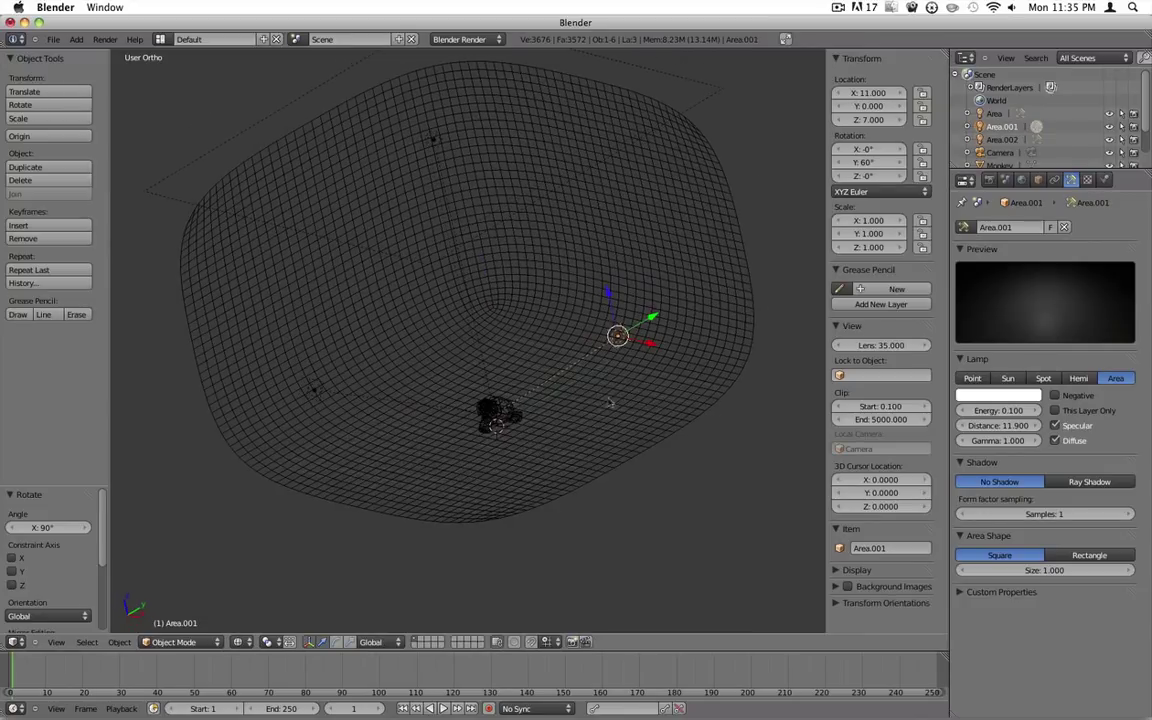
left_click(1000, 395)
left_click_drag(1013, 277, 992, 244)
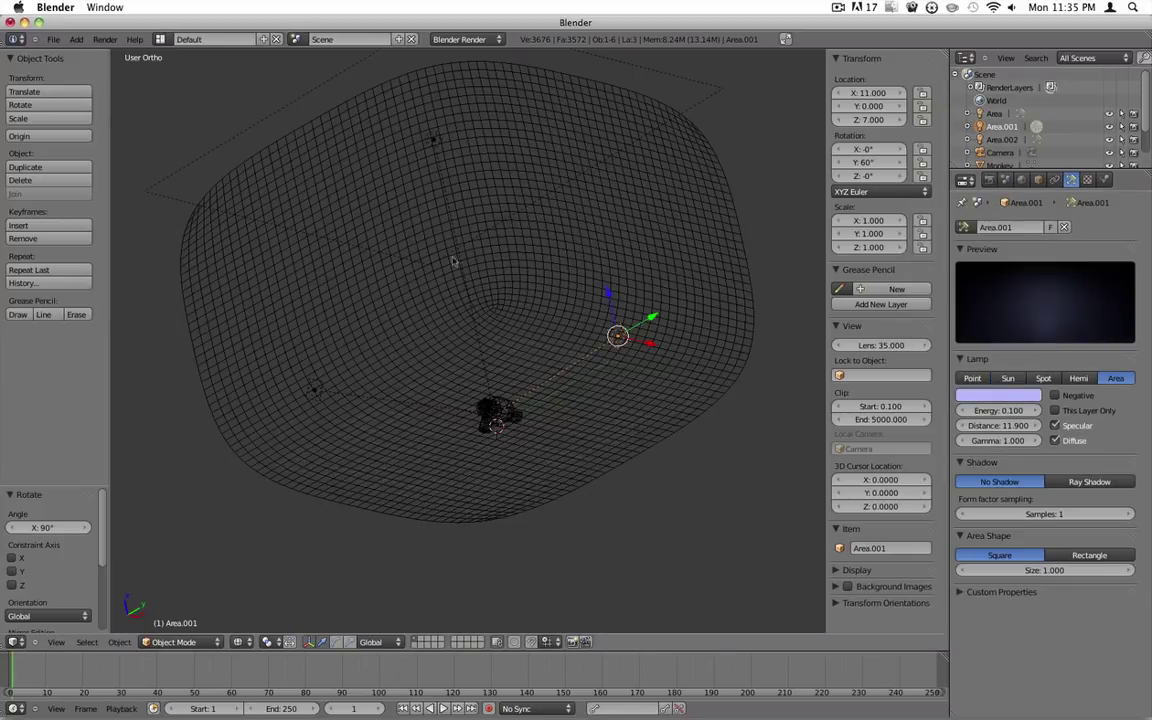
Select the Area.002 lamp and tint its light pink
right_click(317, 392)
right_click(317, 392)
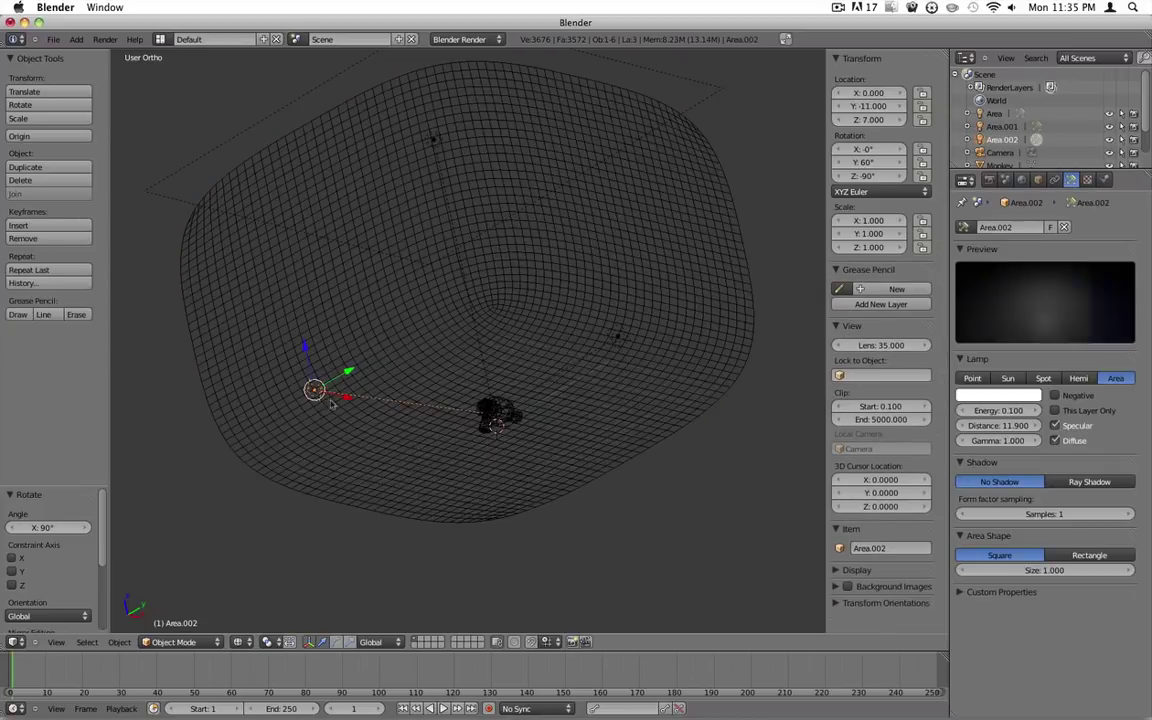
left_click(996, 395)
left_click(970, 292)
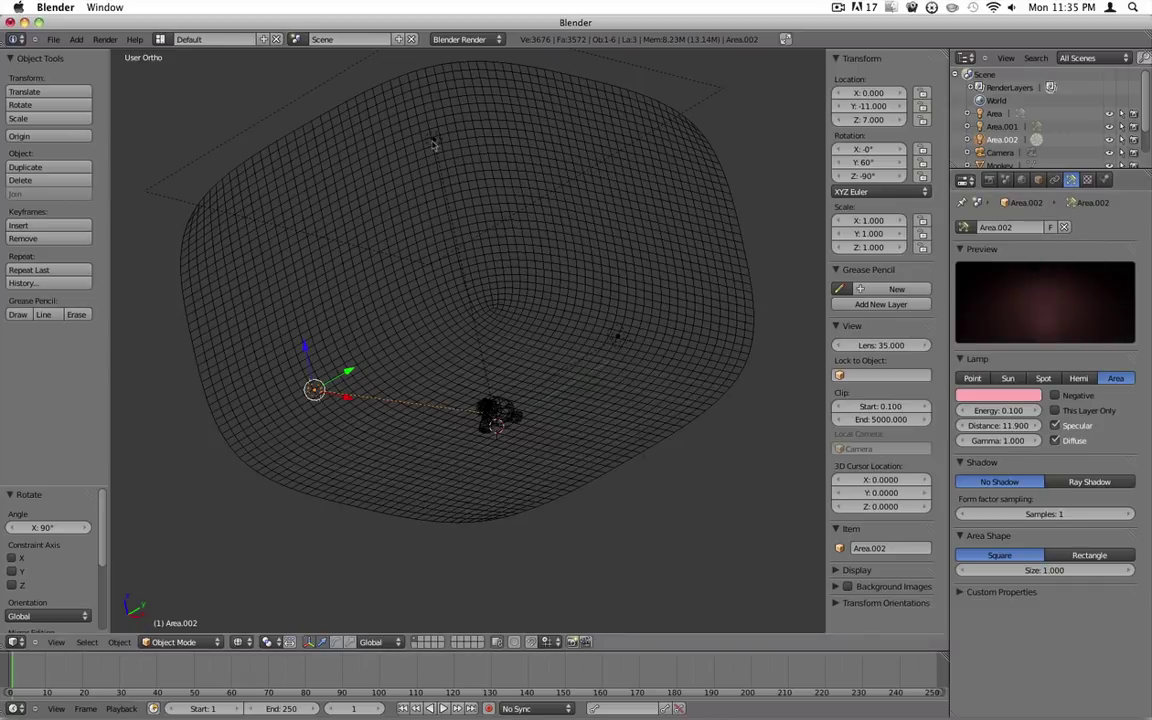
Select the lamp named Area and tint its light pale yellow
right_click(432, 140)
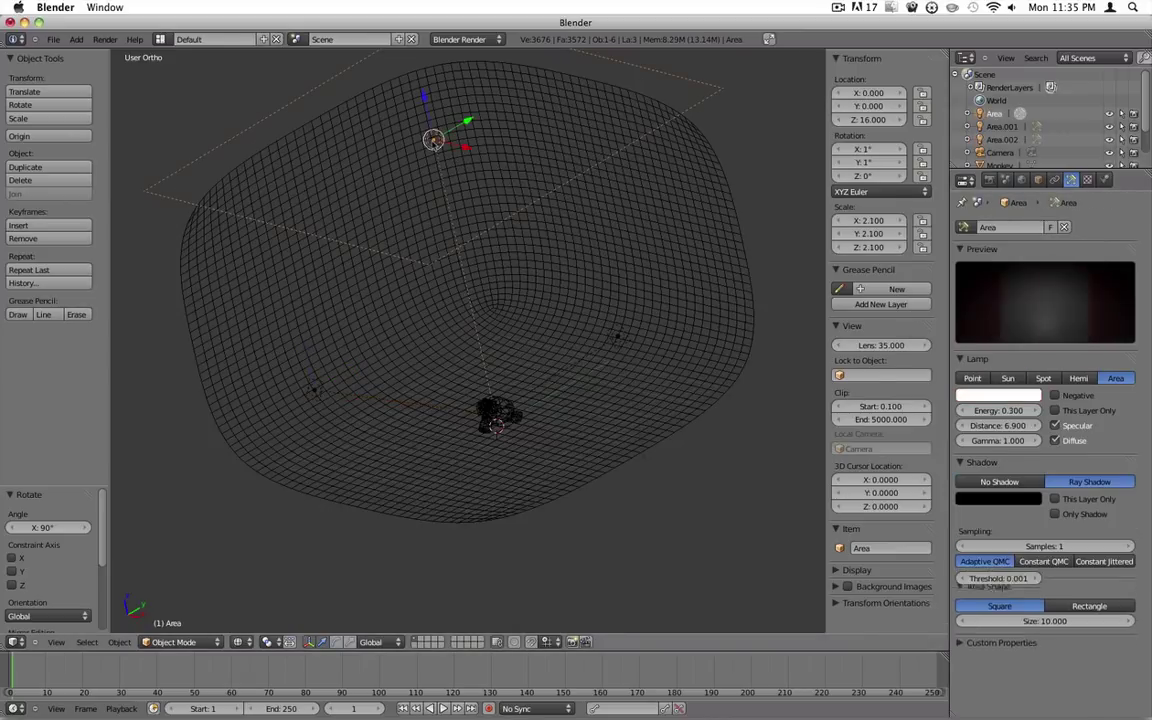
left_click(988, 395)
left_click(940, 285)
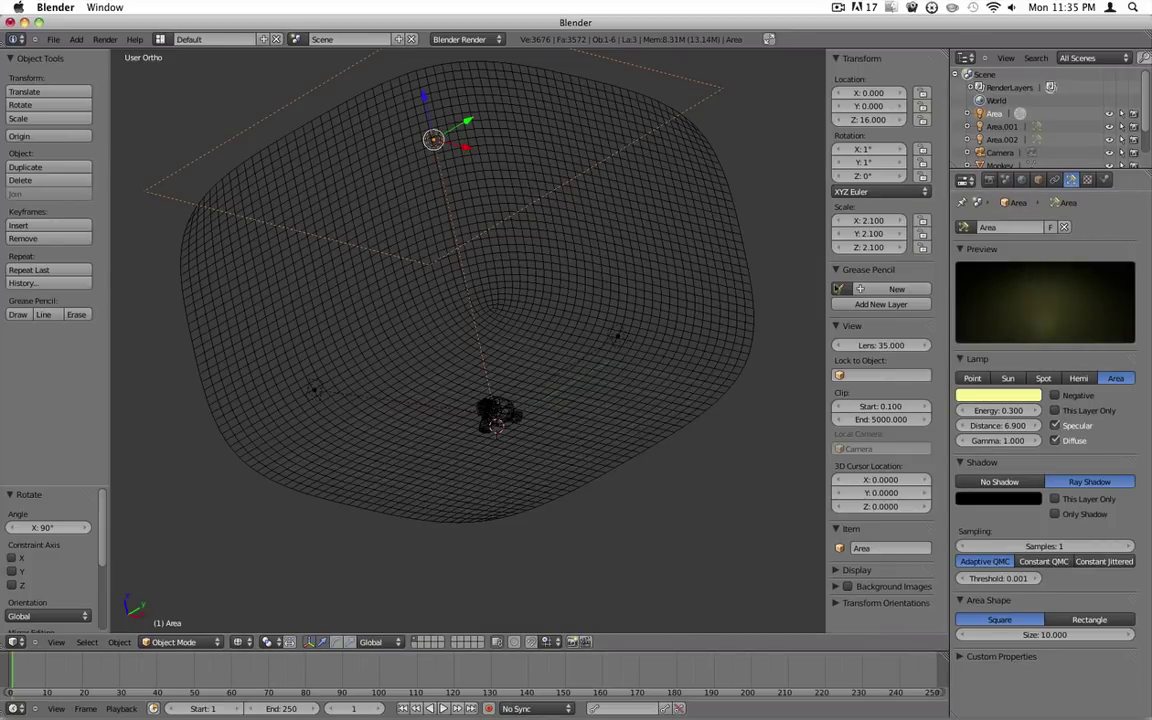
Render a still image with the tinted lamps, then return to a tilted side view
left_click(106, 40)
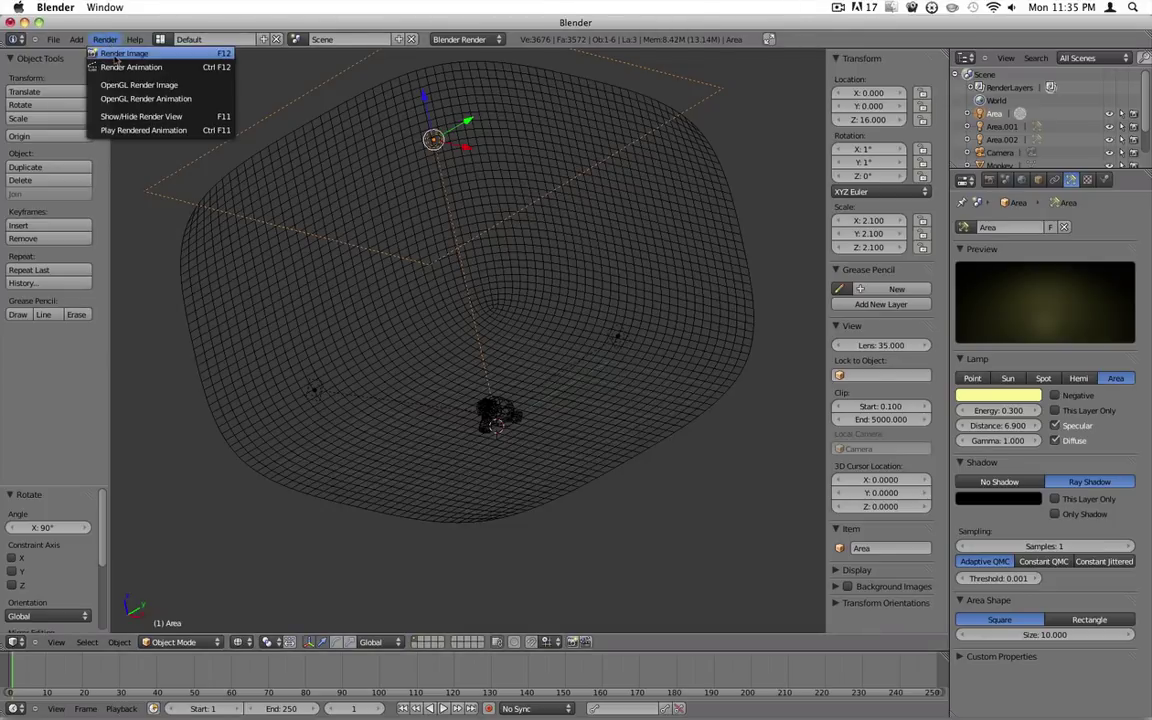
left_click(120, 53)
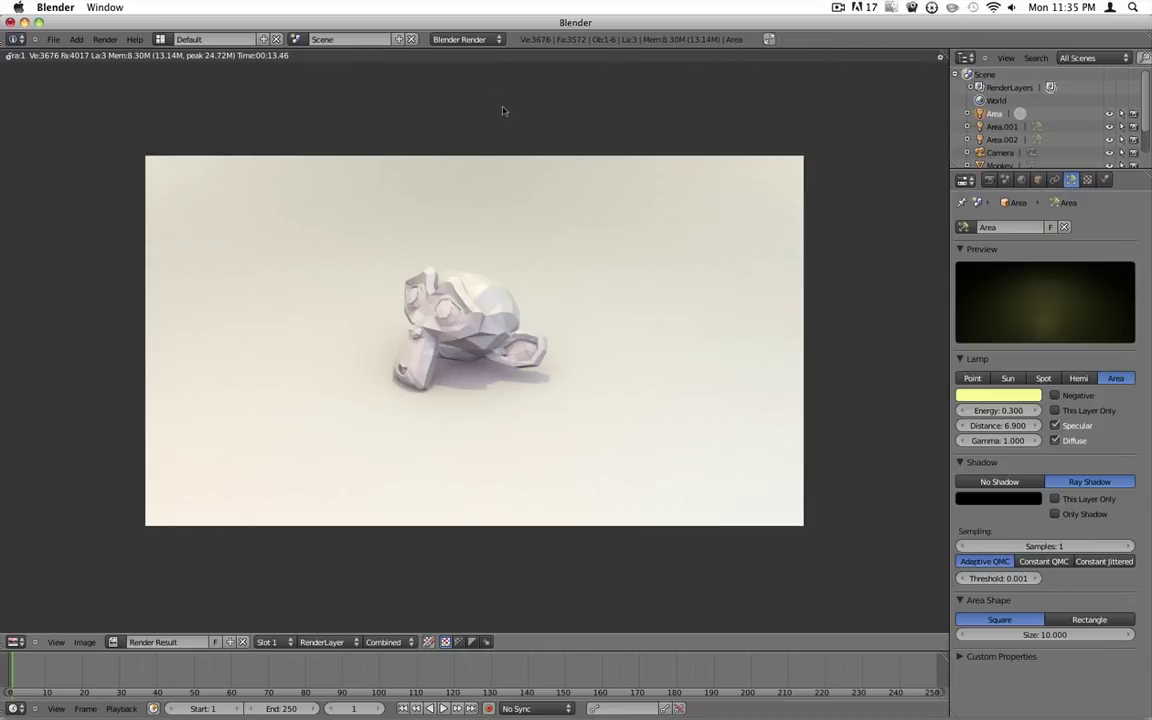
key("Escape")
middle_click_drag(621, 185, 386, 393)
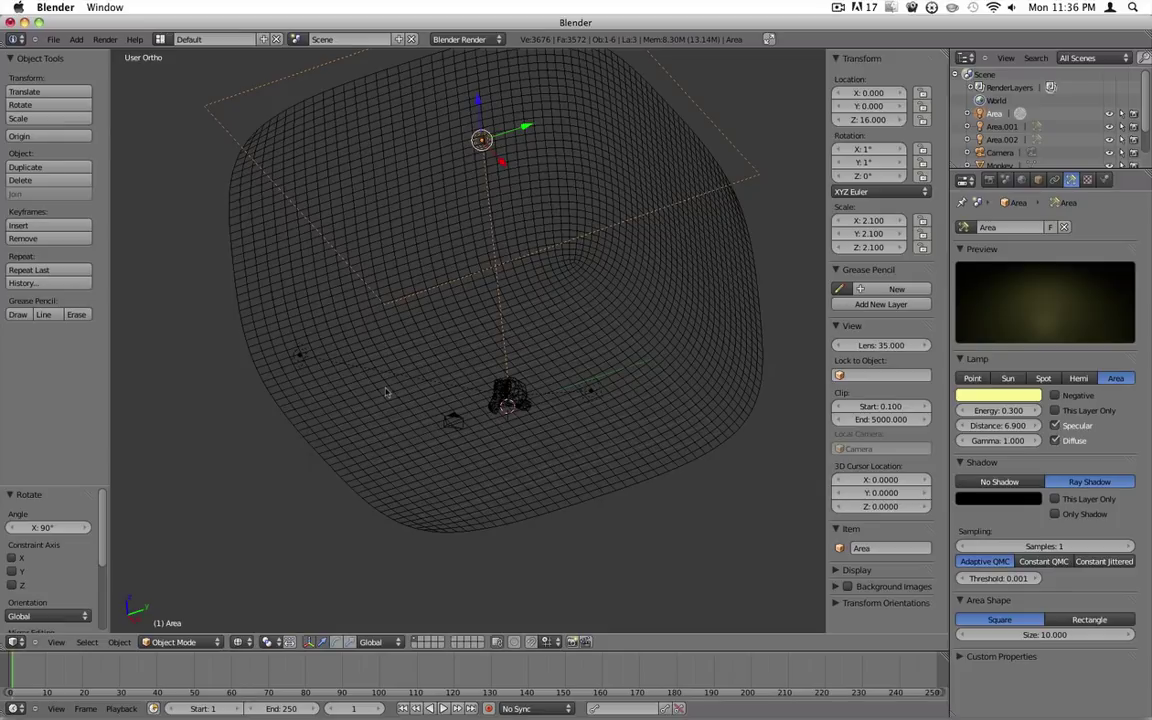
Set the Area.002 lamp's area size to 5 and render the scene again
right_click(595, 400)
right_click(590, 390)
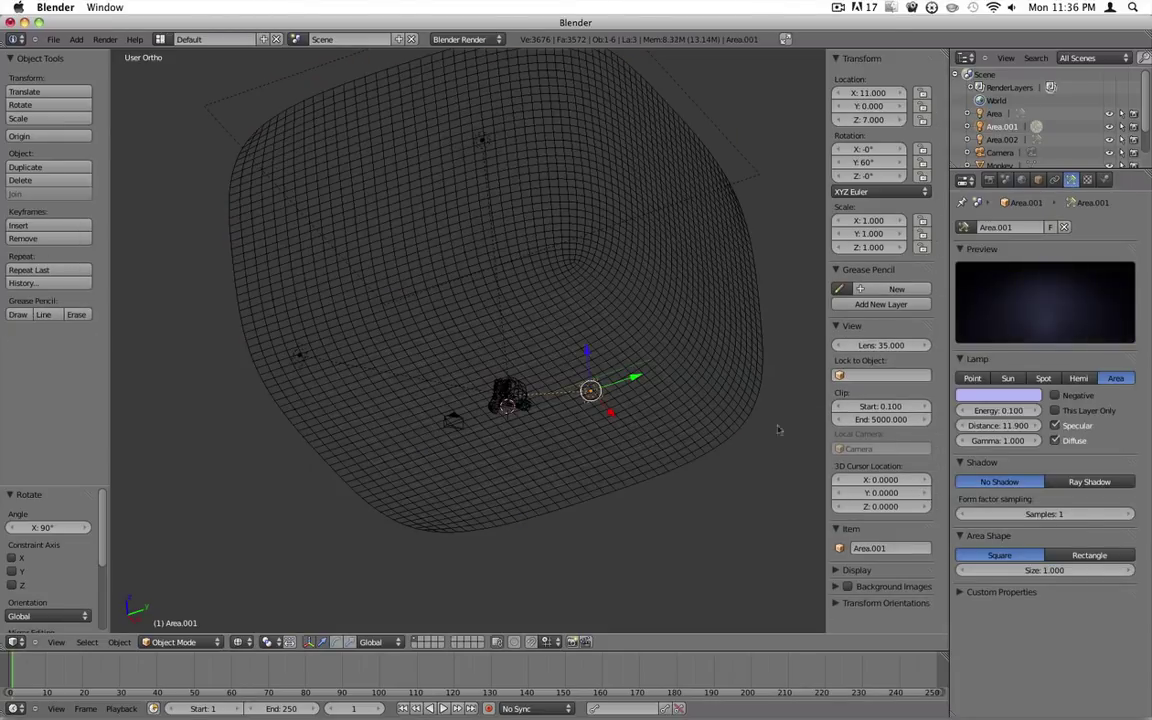
left_click(1047, 570)
right_click(269, 322)
right_click(269, 322)
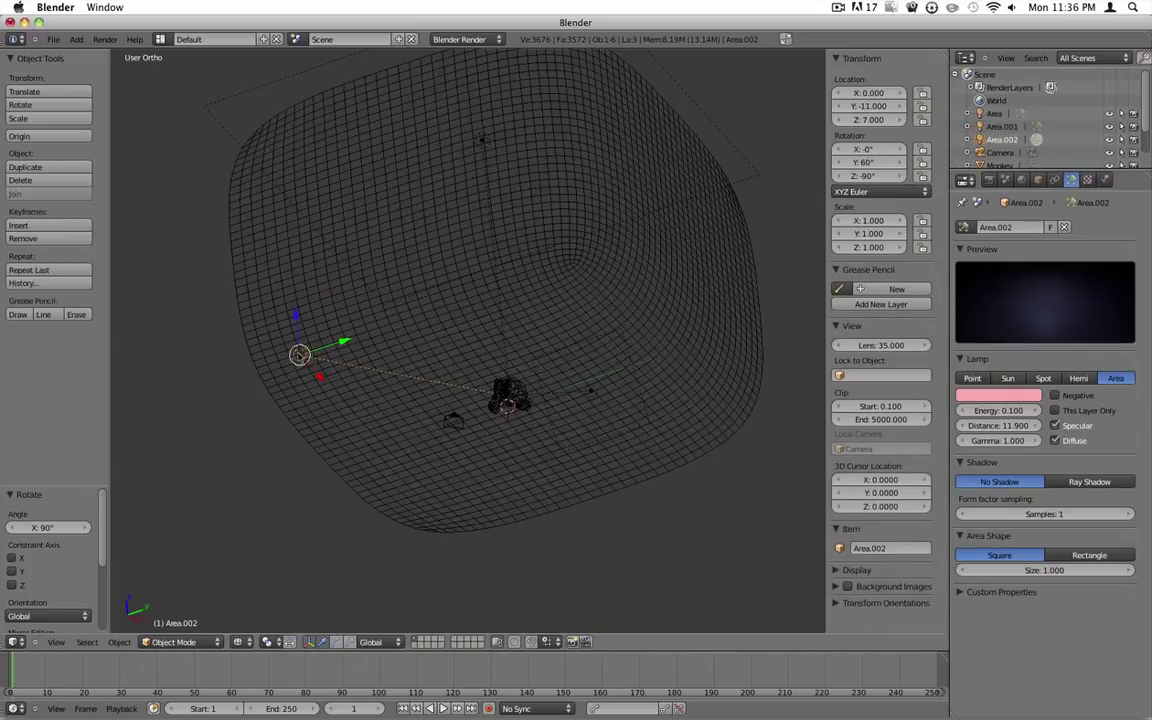
left_click(1049, 570)
type("5")
key("Return")
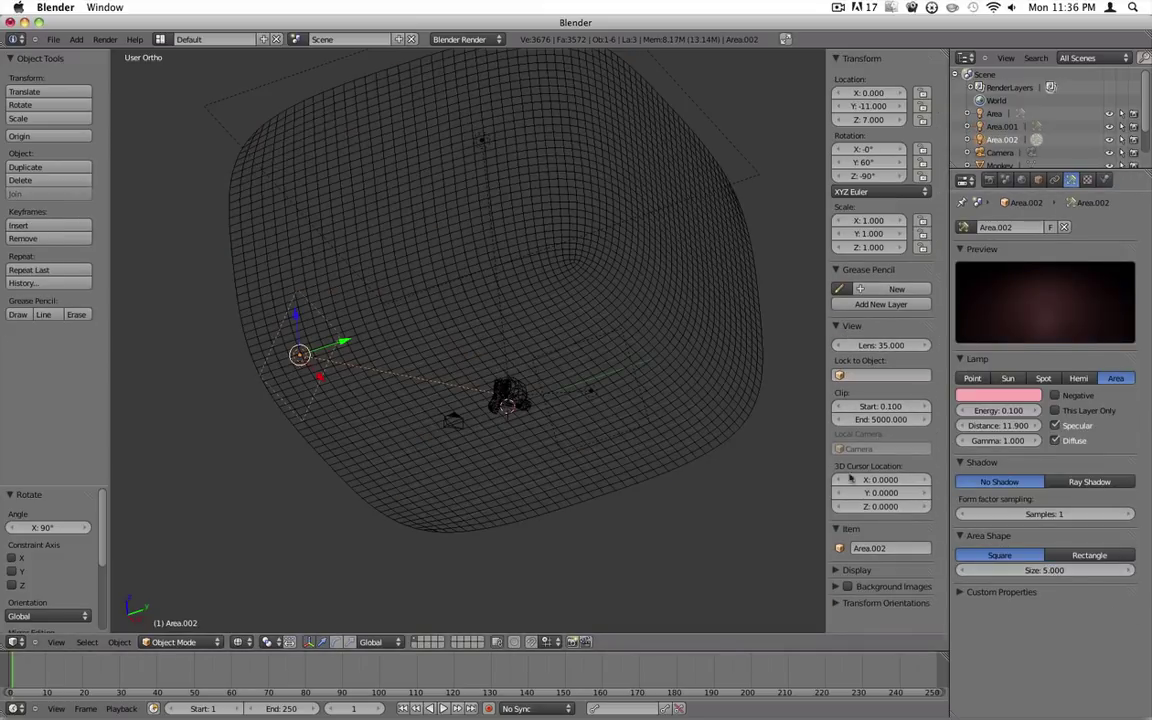
left_click(105, 39)
left_click(120, 53)
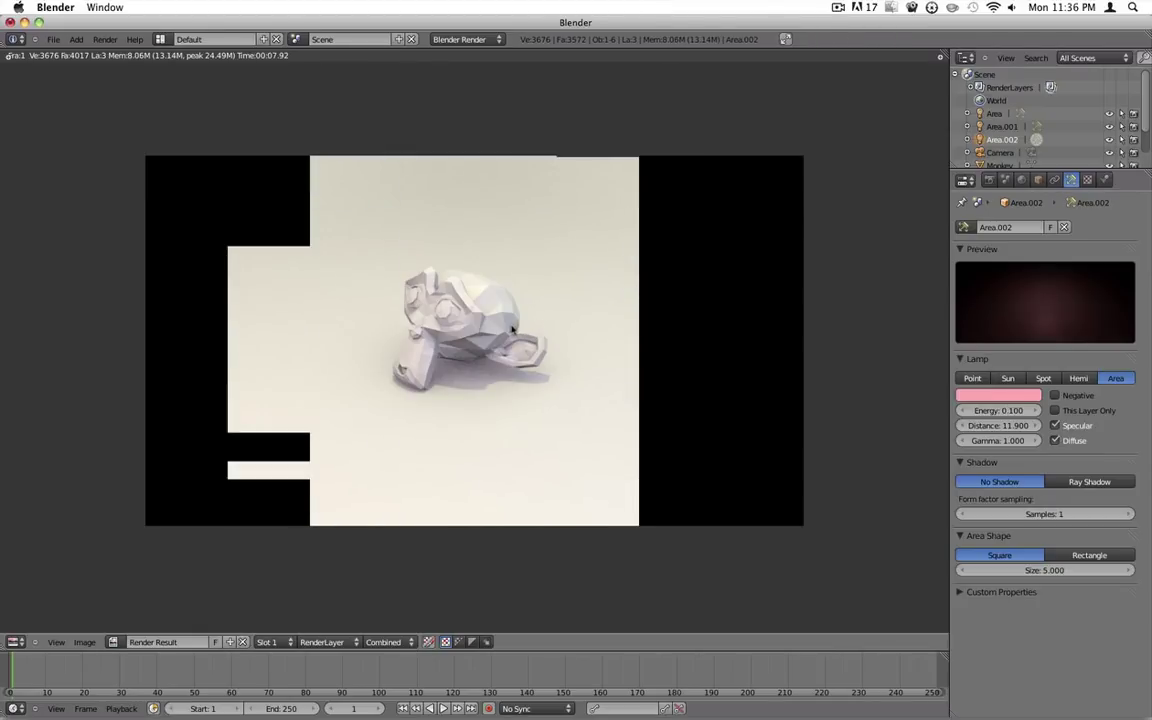
Create a new material, Material.001, on the monkey with a lime-green diffuse colour
key("Escape")
middle_click_drag(445, 372, 520, 465)
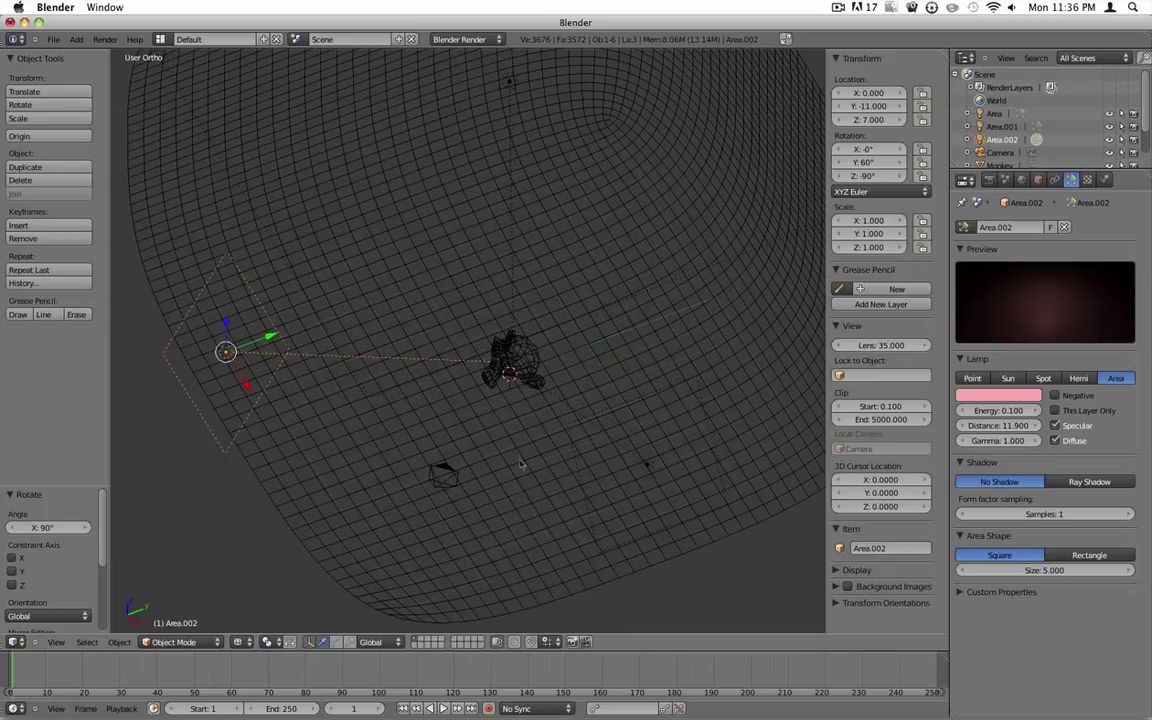
right_click(522, 370)
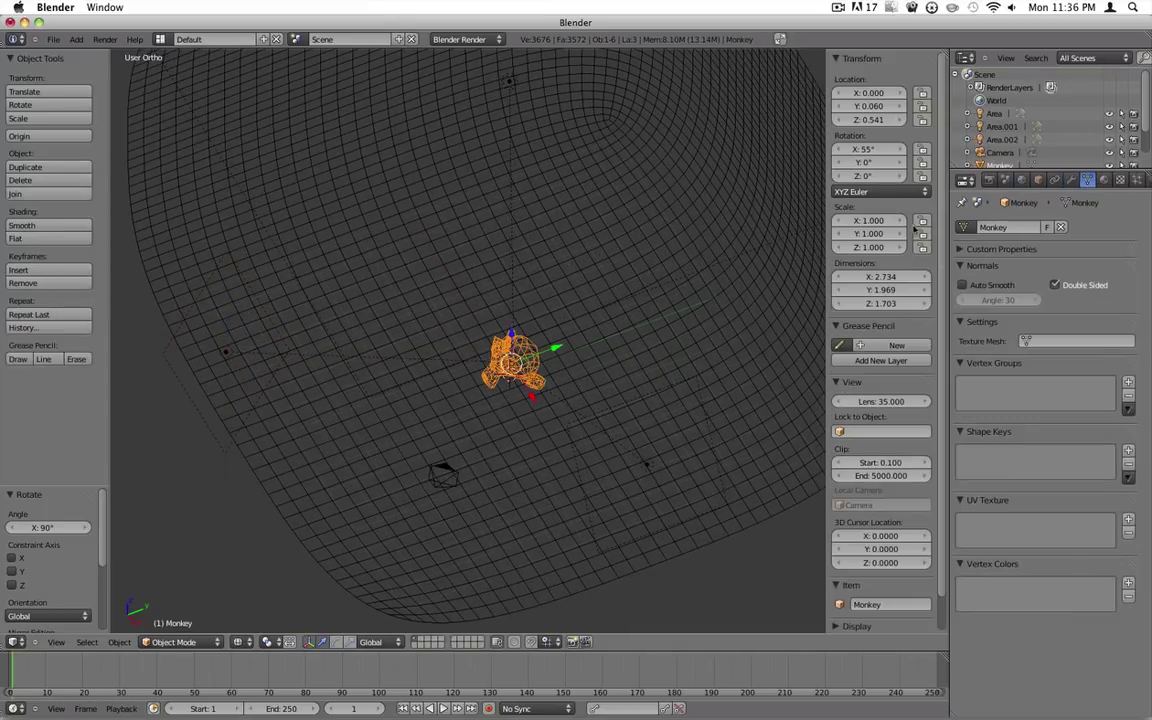
left_click(1104, 180)
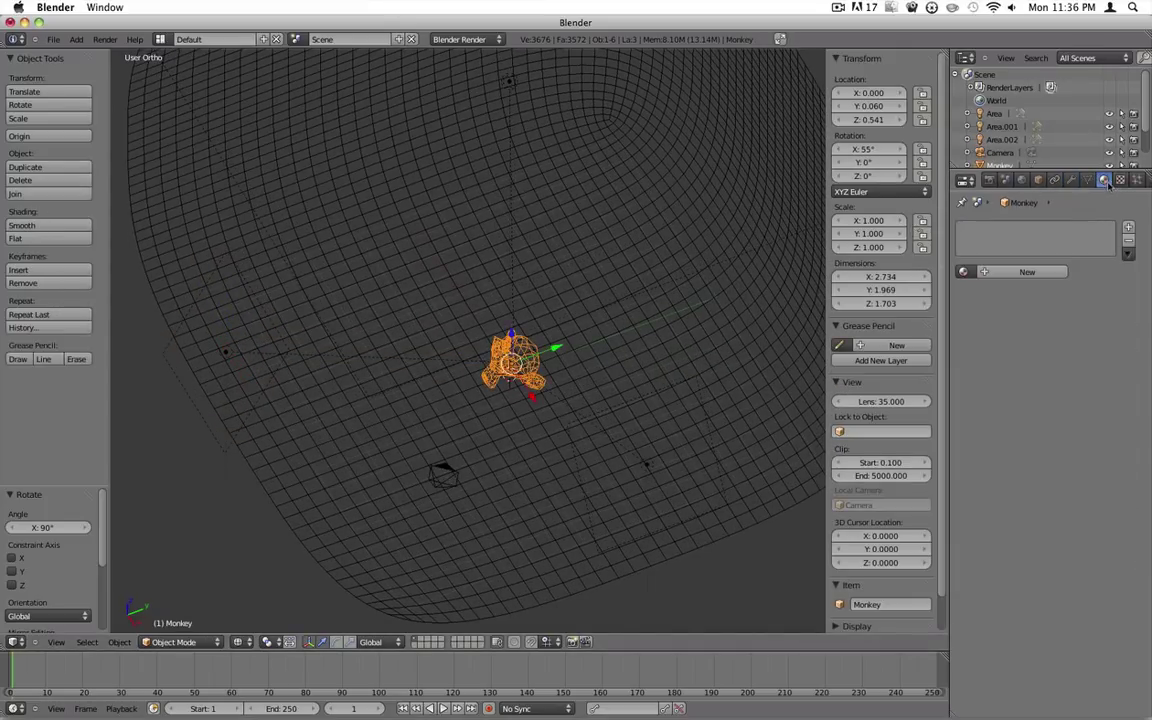
left_click(1005, 271)
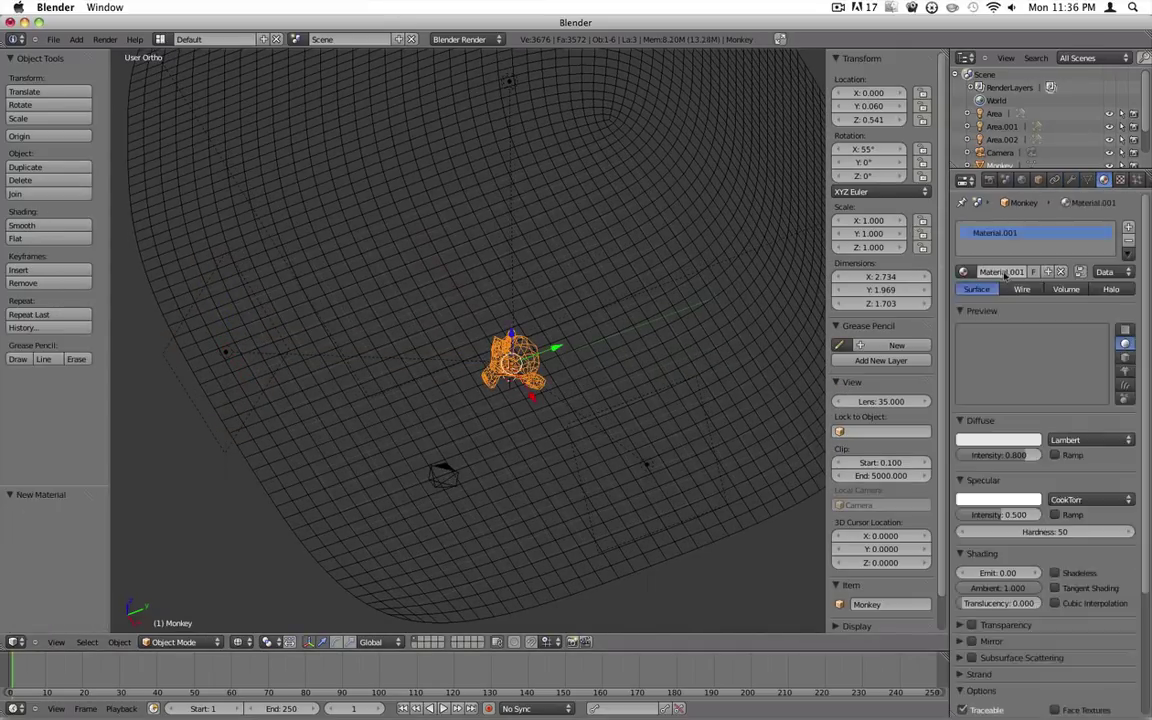
left_click(1018, 440)
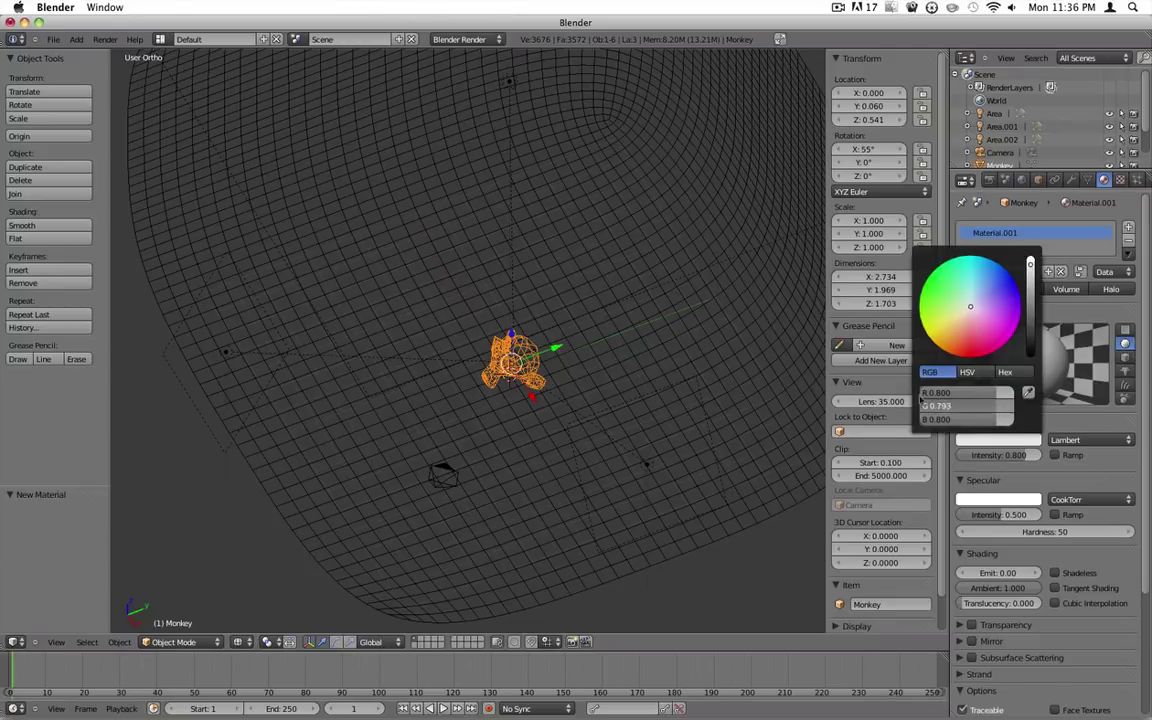
left_click_drag(922, 406, 880, 419)
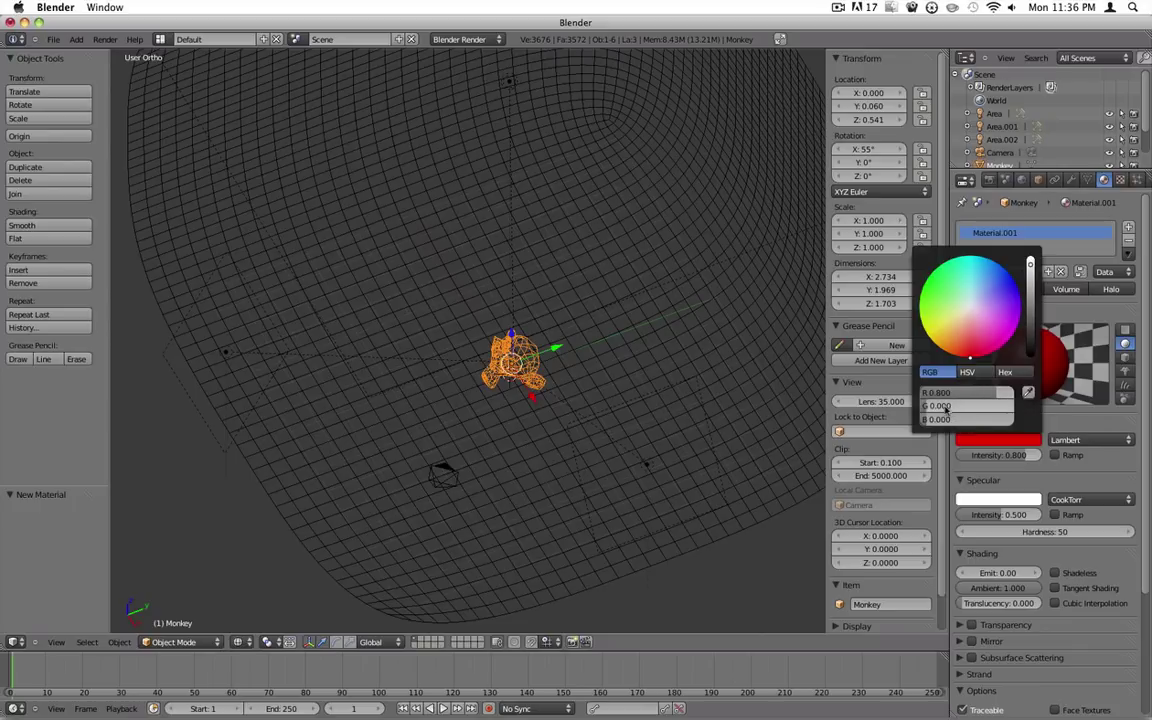
left_click_drag(940, 406, 1000, 406)
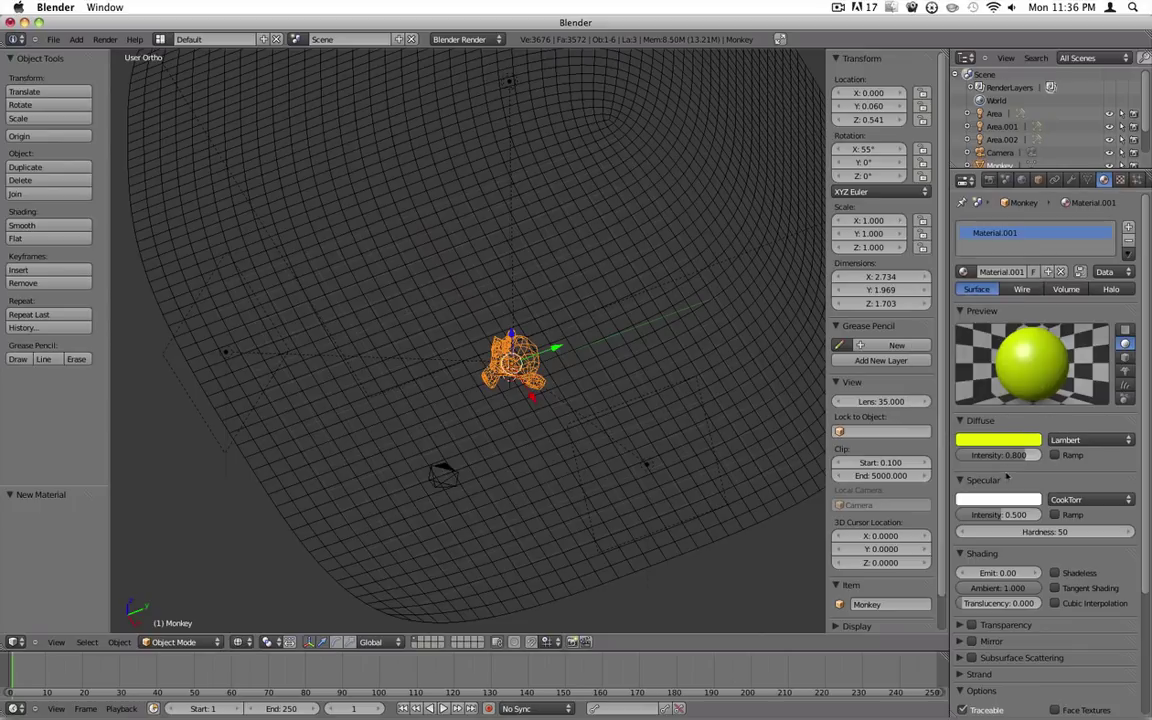
Set the specular shader to Toon with intensity 0.295, size 0.300 and smooth 0.149
left_click(1070, 499)
left_click(1046, 441)
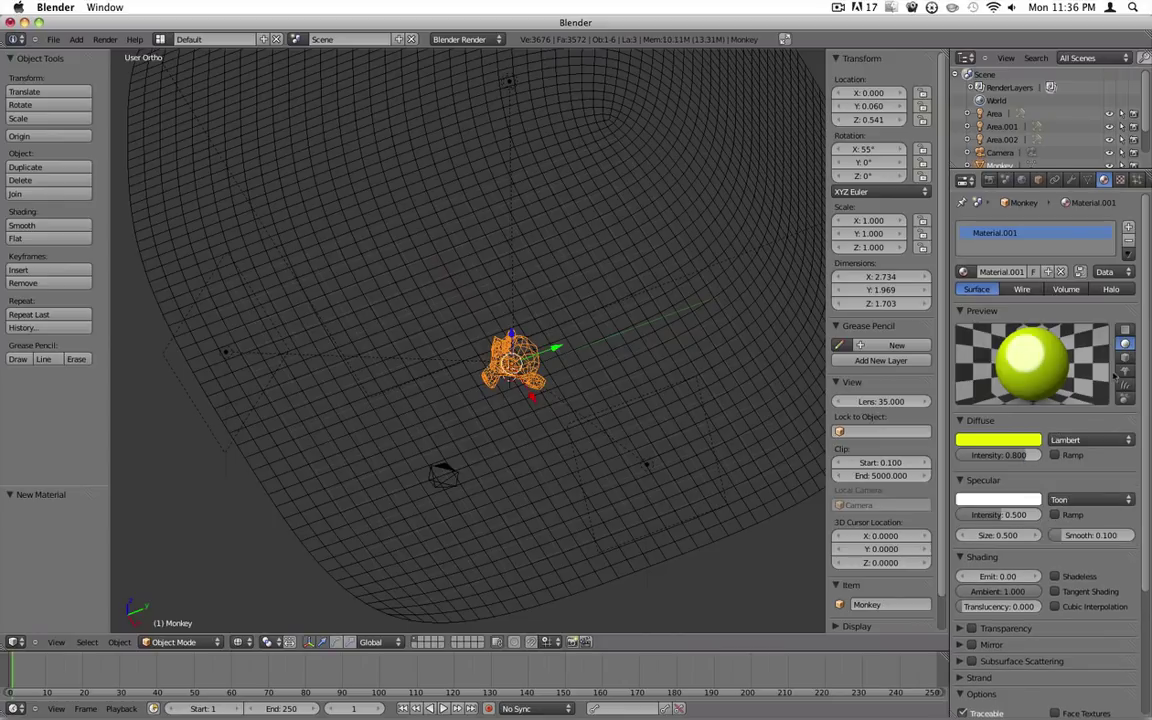
left_click(1125, 371)
left_click_drag(1001, 526, 980, 518)
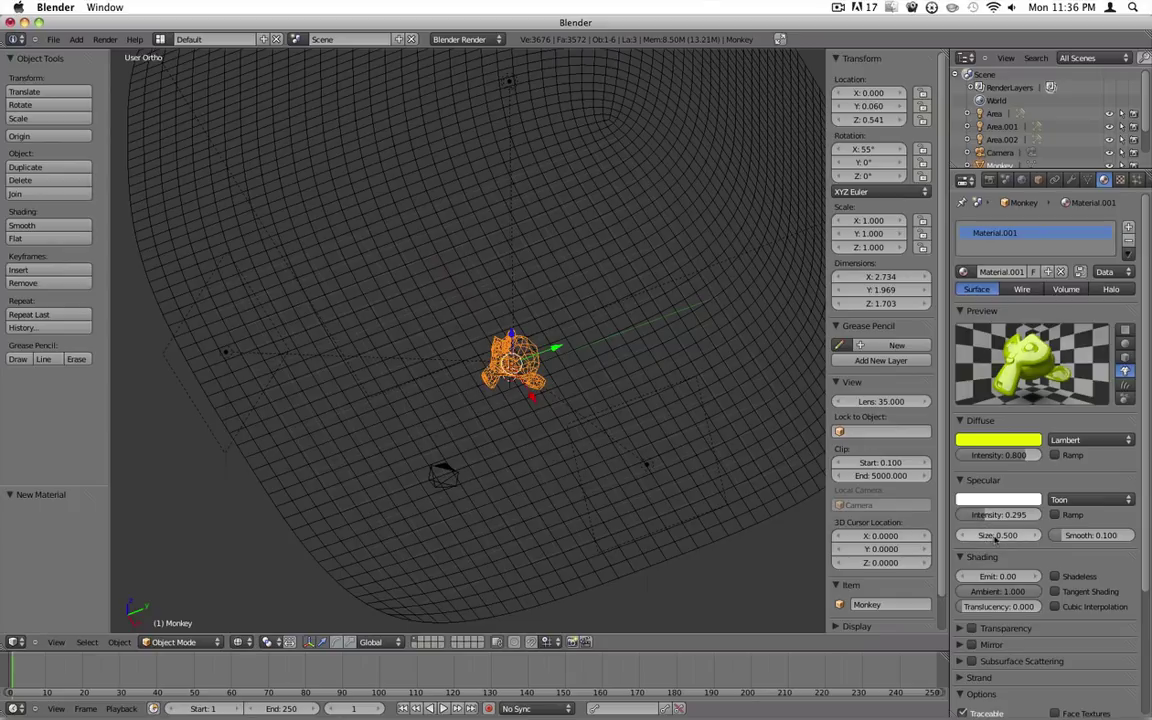
mouse_move(1027, 537)
left_mouse_down()
mouse_move(1048, 537)
mouse_move(1008, 537)
left_mouse_up()
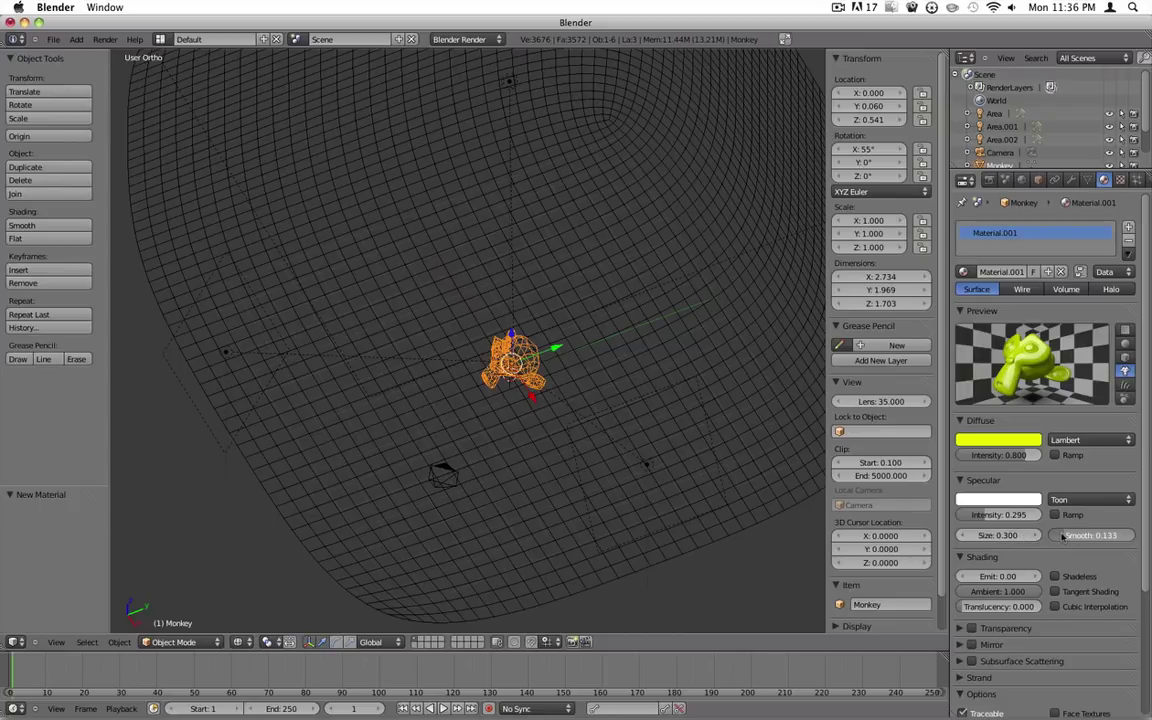
left_click_drag(1060, 536, 1064, 537)
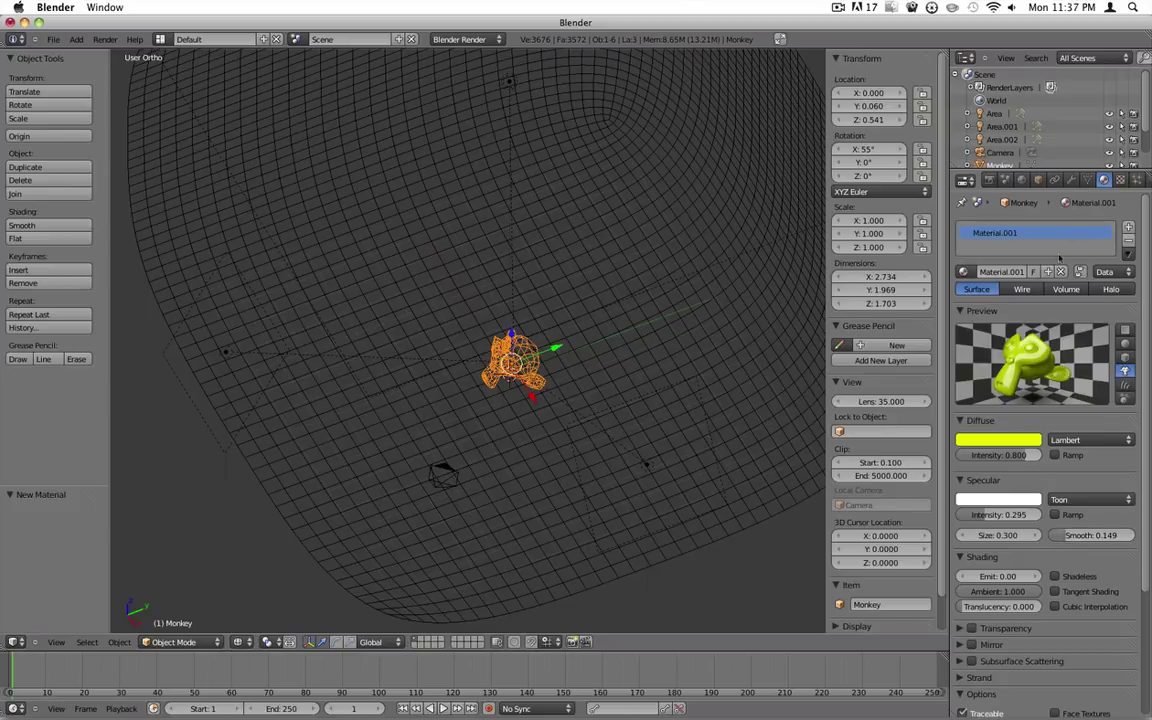
Add a Subdivision Surface modifier to the monkey and shade it smooth
left_click(1071, 179)
left_click(1005, 244)
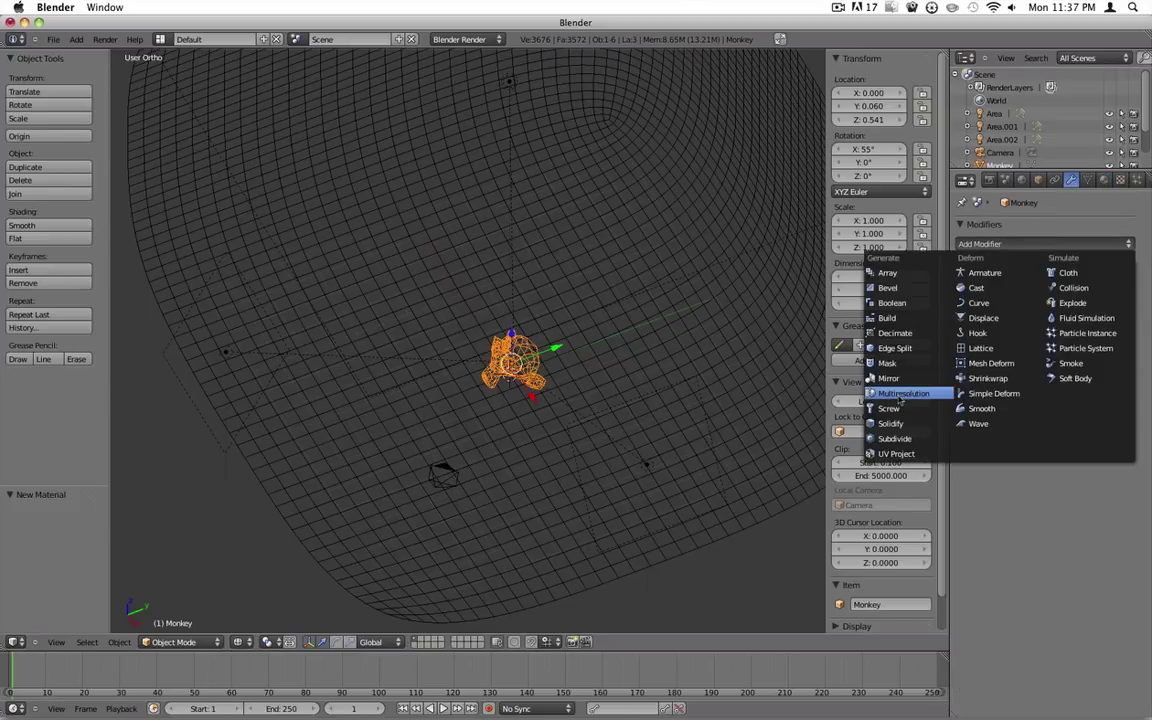
left_click(906, 440)
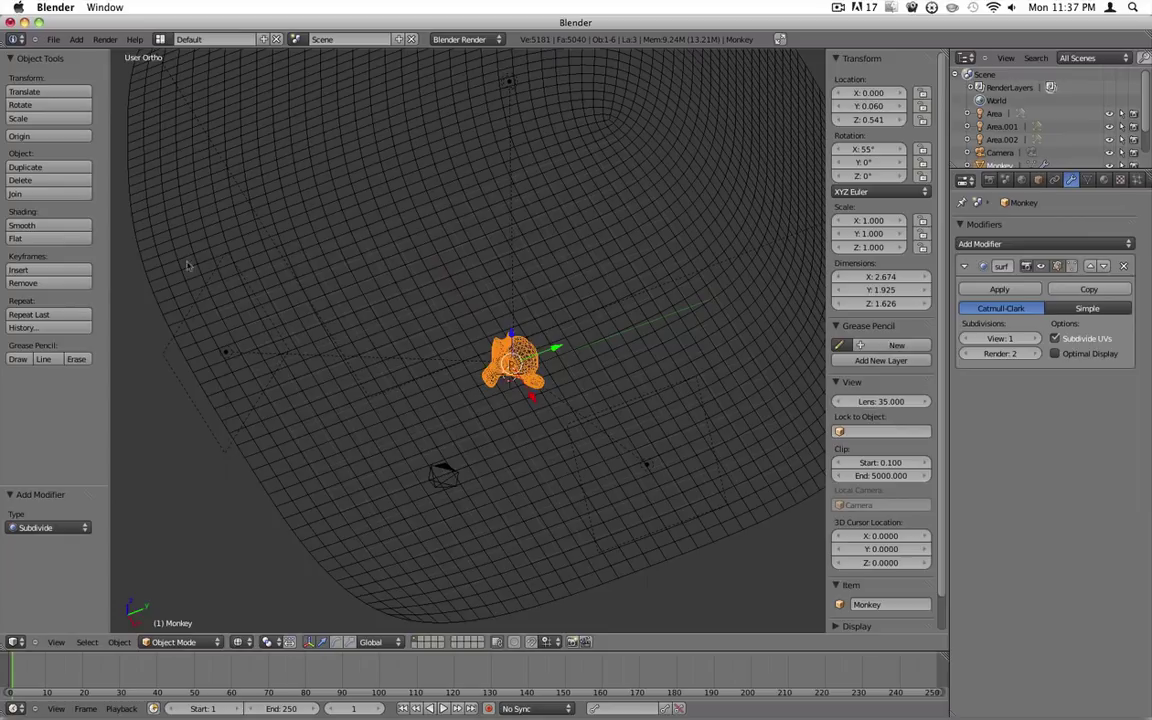
left_click(24, 225)
Run a test render of the smoothed lime-green monkey, then dismiss it
middle_click_drag(400, 250, 443, 148)
left_click(105, 39)
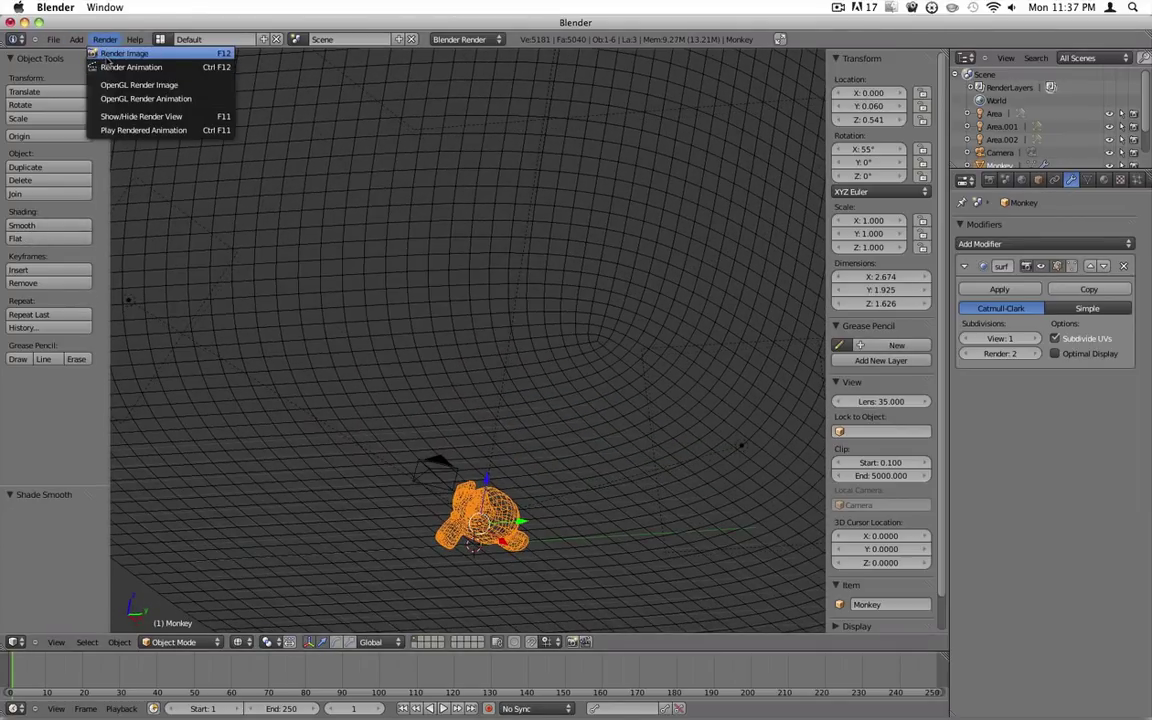
left_click(105, 55)
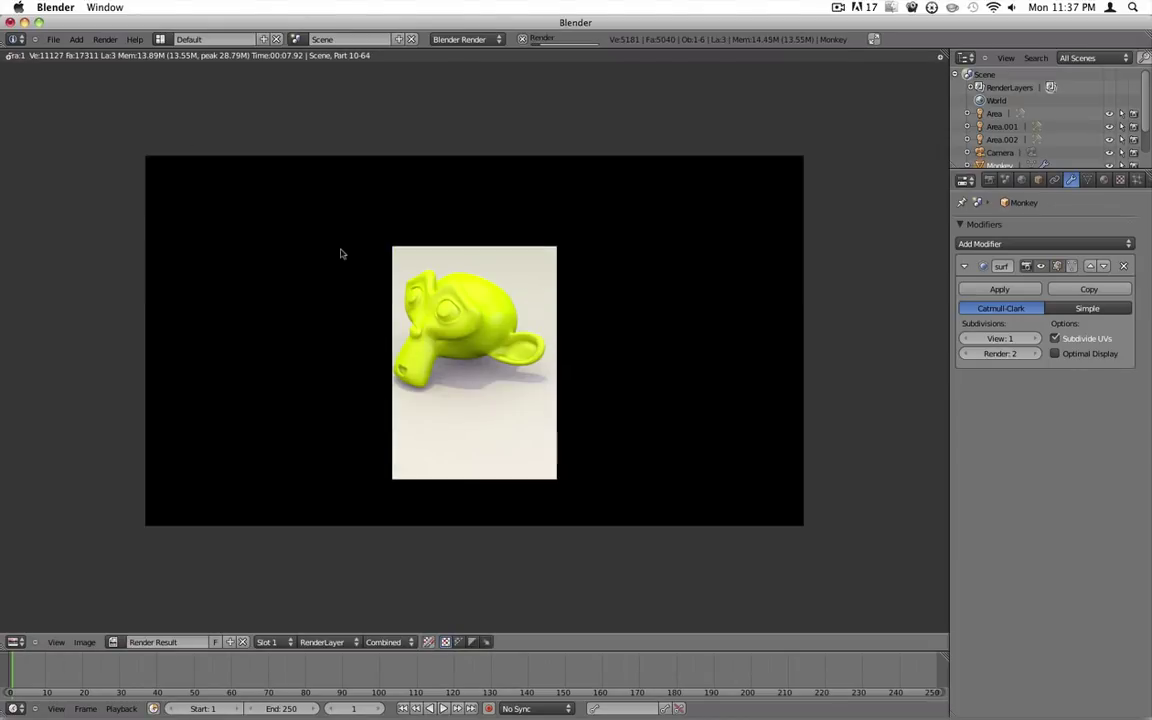
key("Escape")
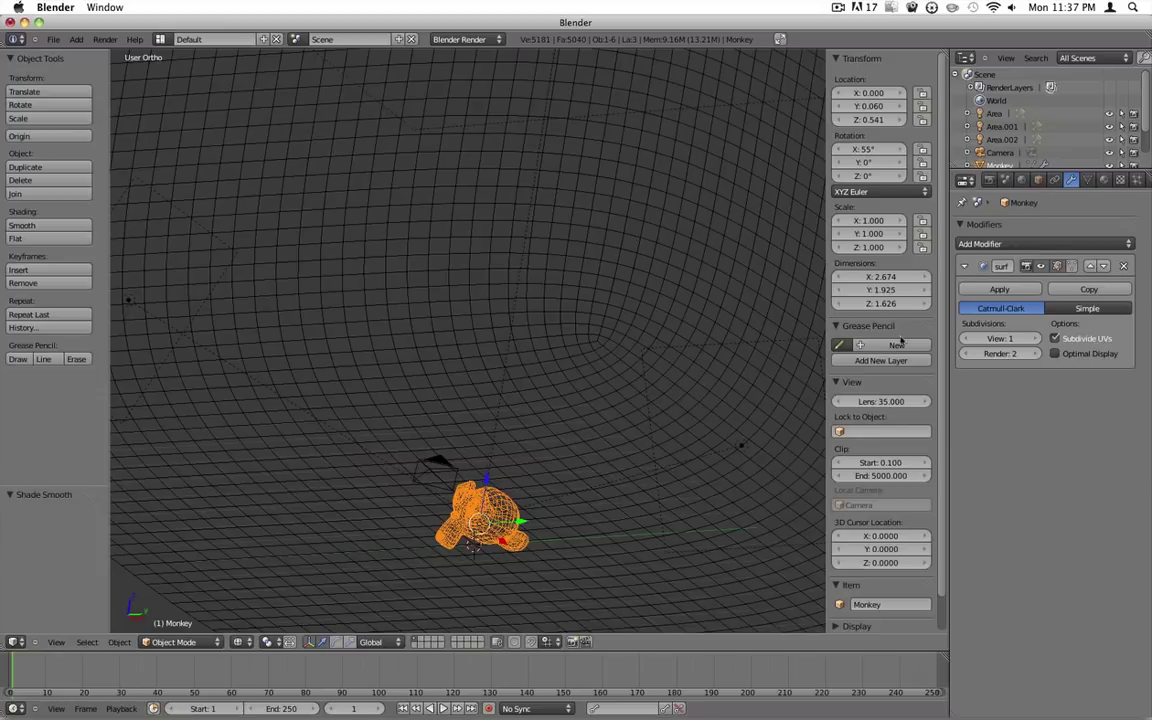
Enable world ambient occlusion with 10 gather samples
mouse_move(680, 380)
middle_mouse_down()
mouse_move(625, 404)
mouse_move(600, 390)
mouse_move(586, 422)
mouse_move(690, 380)
middle_mouse_up()
left_click(1021, 180)
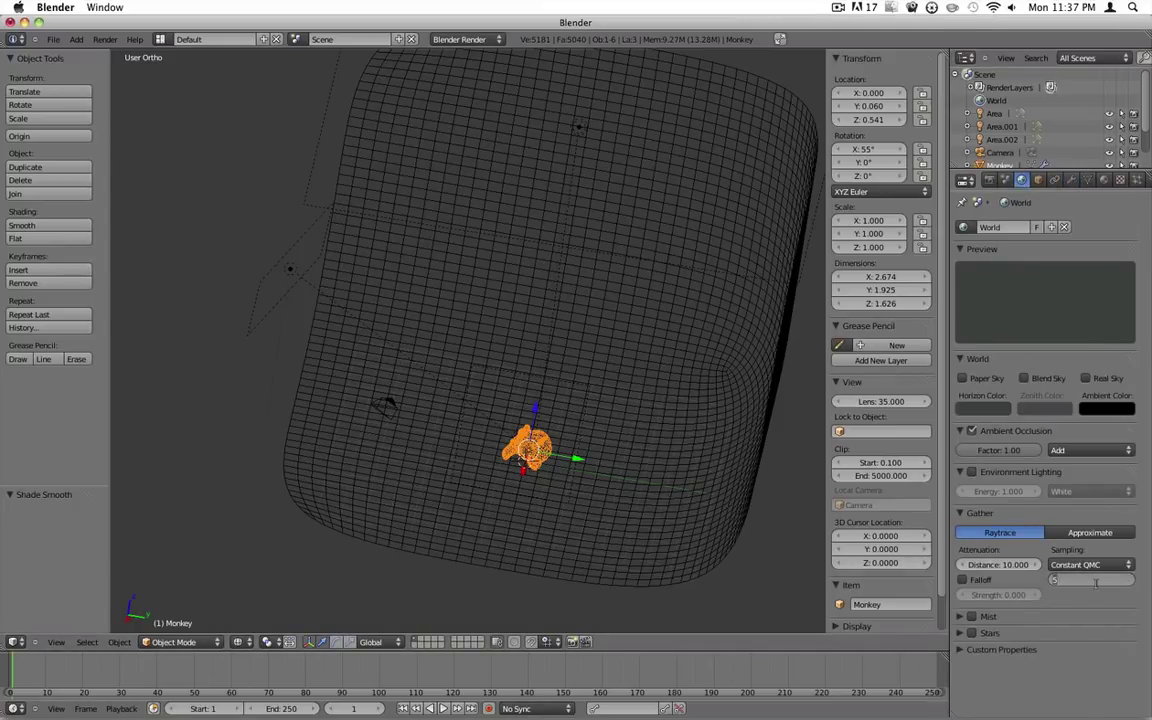
key("Return")
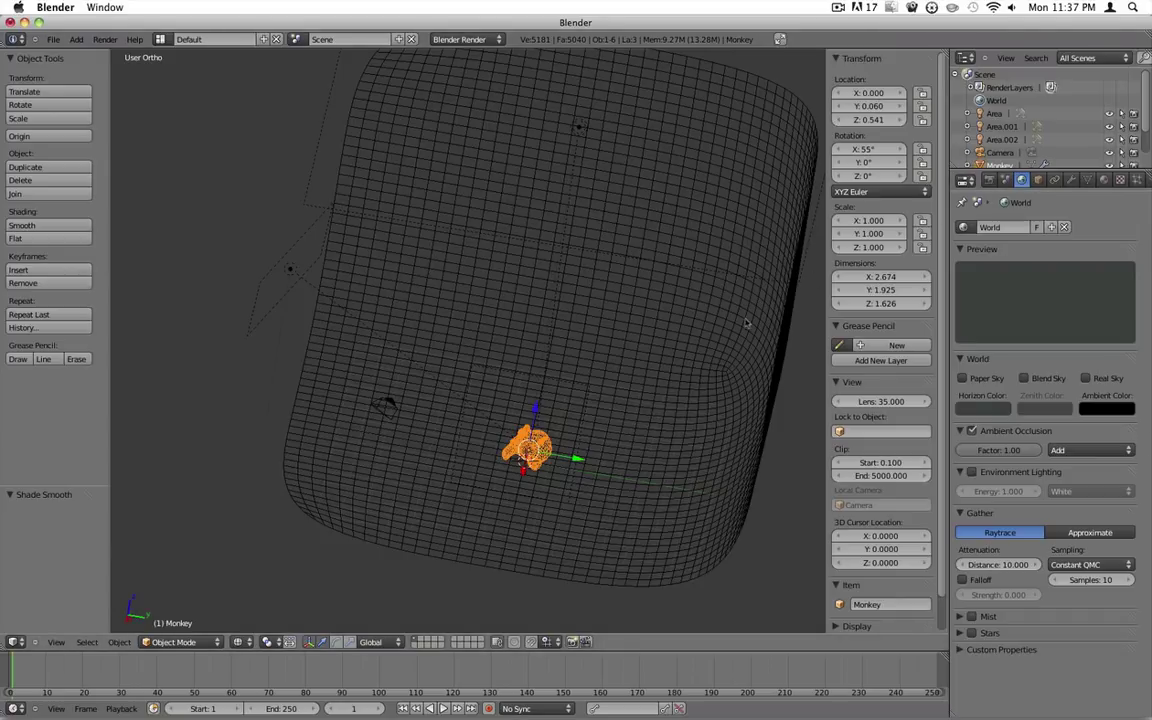
Select the Area.002 lamp, closing the Area.001 colour picker, to set its colour toward pale cream
middle_click_drag(618, 357, 482, 421)
right_click(482, 421)
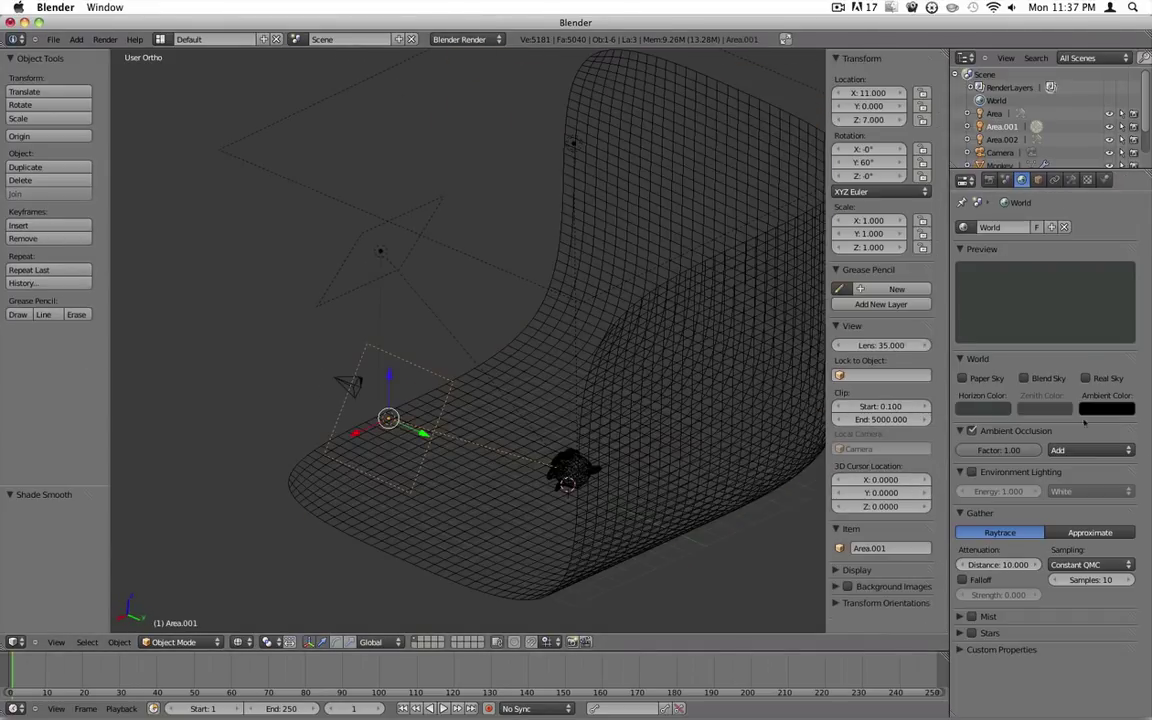
left_click(998, 395)
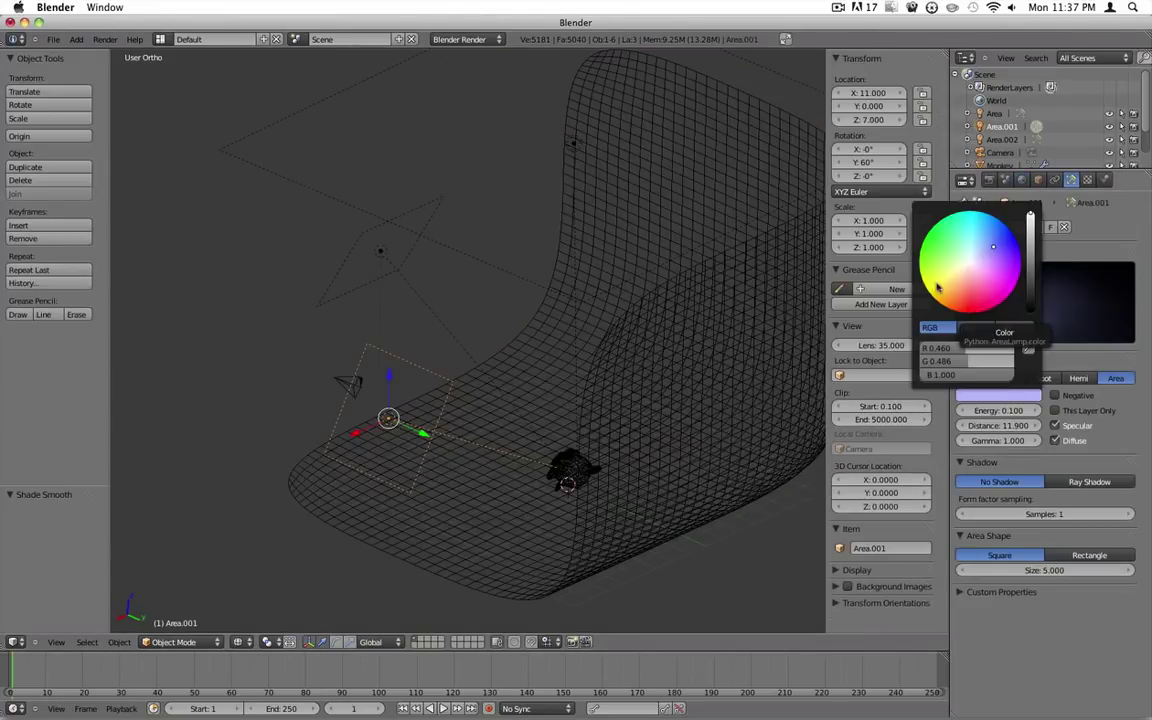
right_click(380, 250)
left_click(998, 395)
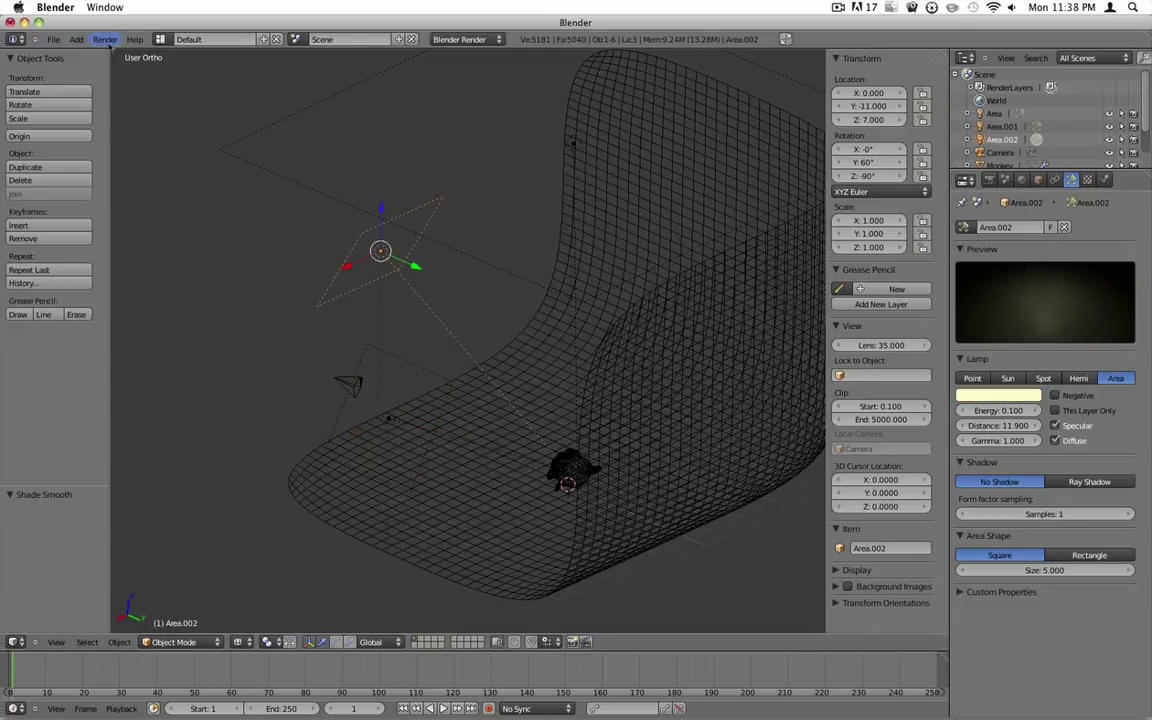
Render the final image of the lime-green monkey on the pale backdrop with F12
key("F12")
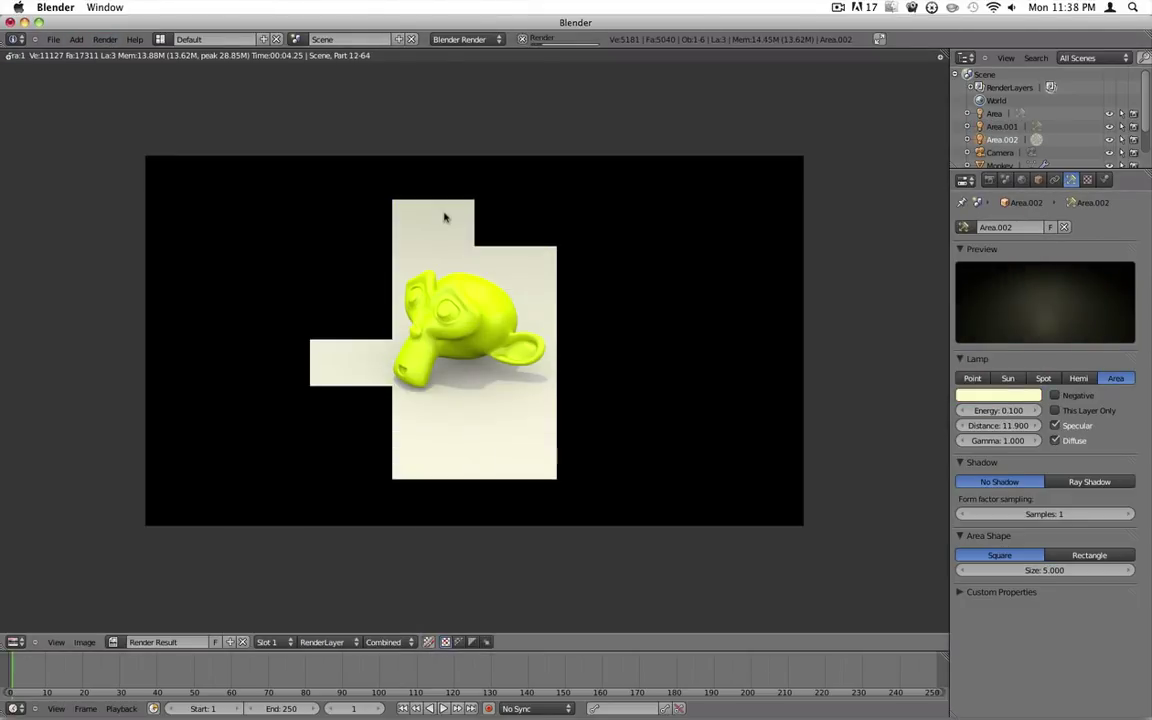